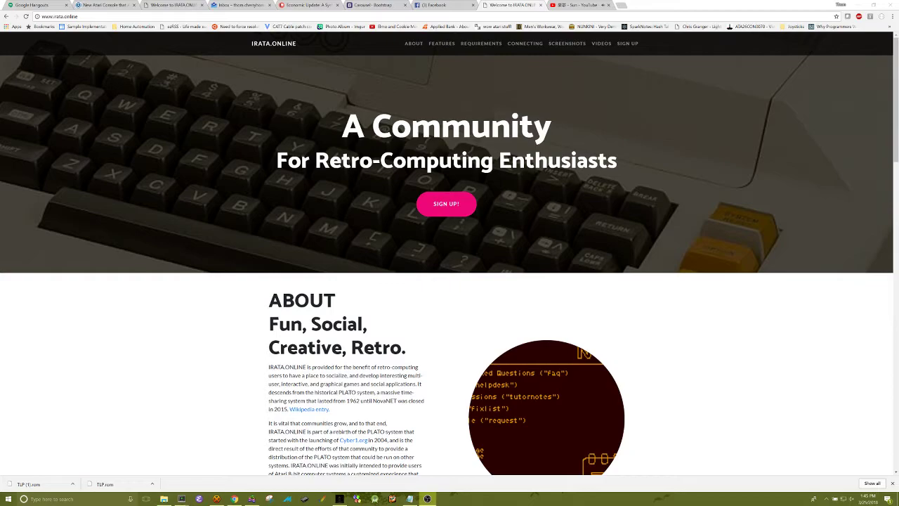
Browse the IRATA.ONLINE site and open the SIGN UP! form page
{"action": "scroll", "coordinate": [228, 328], "scroll_direction": "down", "scroll_amount": 5}
{"action": "scroll", "coordinate": [228, 328], "scroll_direction": "down", "scroll_amount": 4}
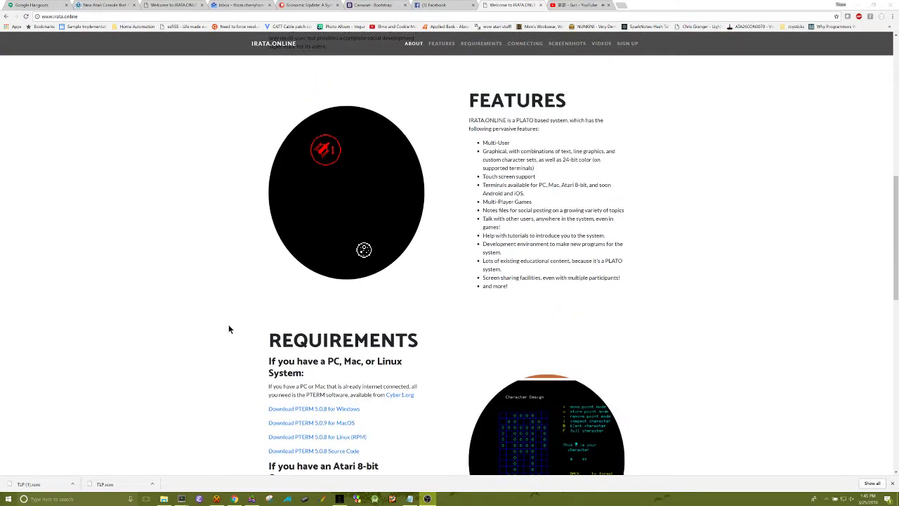
{"action": "scroll", "coordinate": [228, 328], "scroll_direction": "down", "scroll_amount": 2}
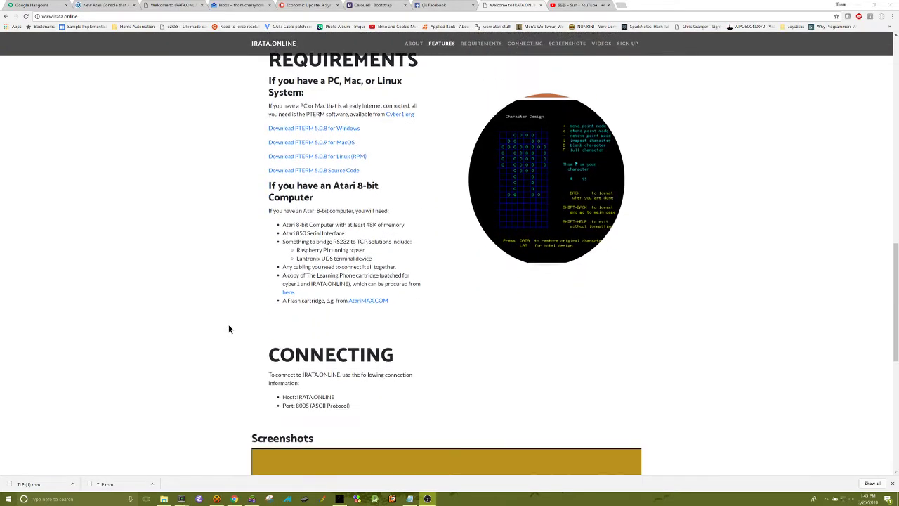
{"action": "scroll", "coordinate": [229, 328], "scroll_direction": "up", "scroll_amount": 2}
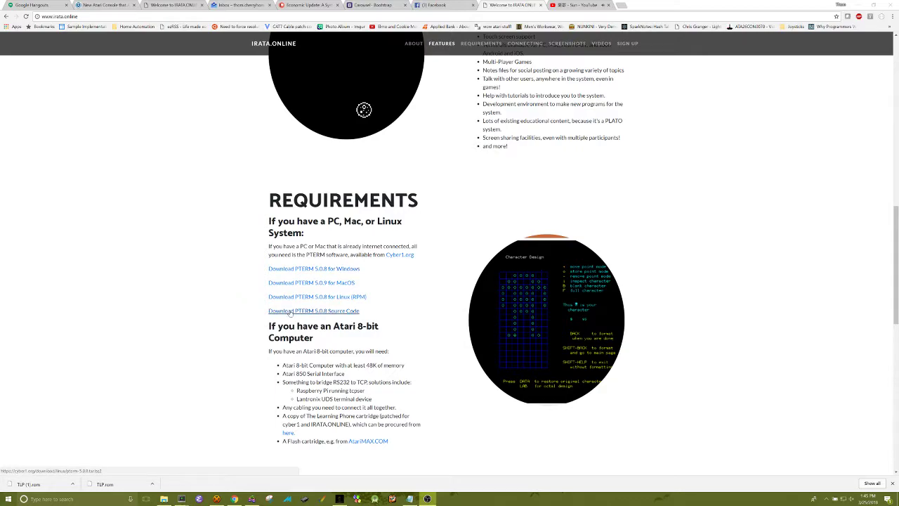
{"action": "scroll", "coordinate": [295, 386], "scroll_direction": "down", "scroll_amount": 1}
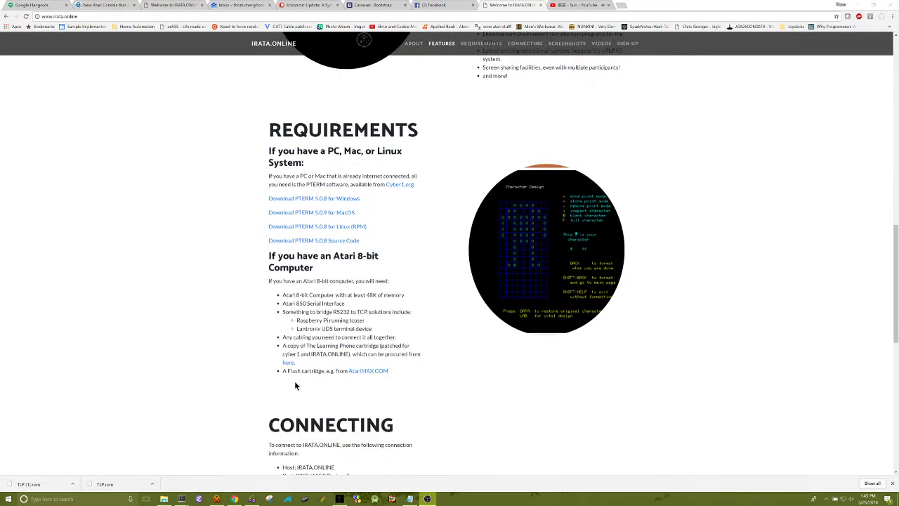
{"action": "scroll", "coordinate": [292, 363], "scroll_direction": "down", "scroll_amount": 2}
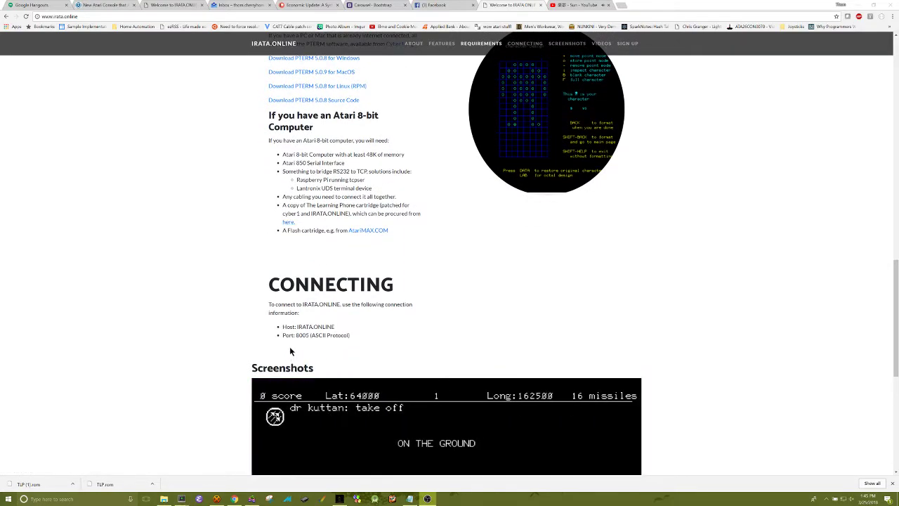
{"action": "scroll", "coordinate": [291, 351], "scroll_direction": "down", "scroll_amount": 3}
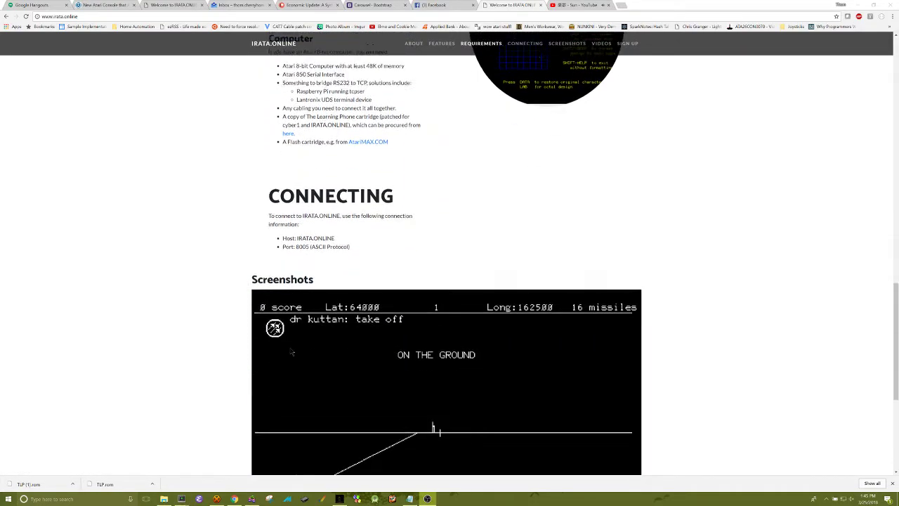
{"action": "scroll", "coordinate": [290, 351], "scroll_direction": "down", "scroll_amount": 2}
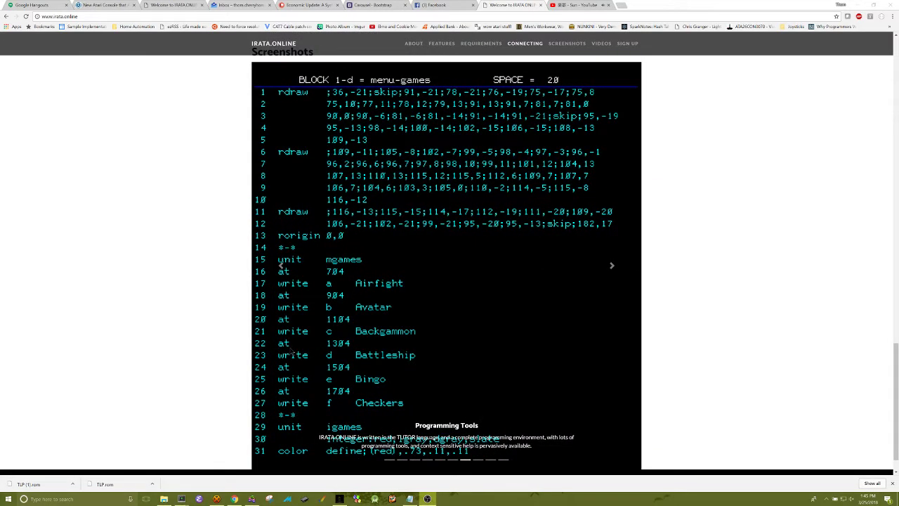
{"action": "scroll", "coordinate": [290, 351], "scroll_direction": "down", "scroll_amount": 1}
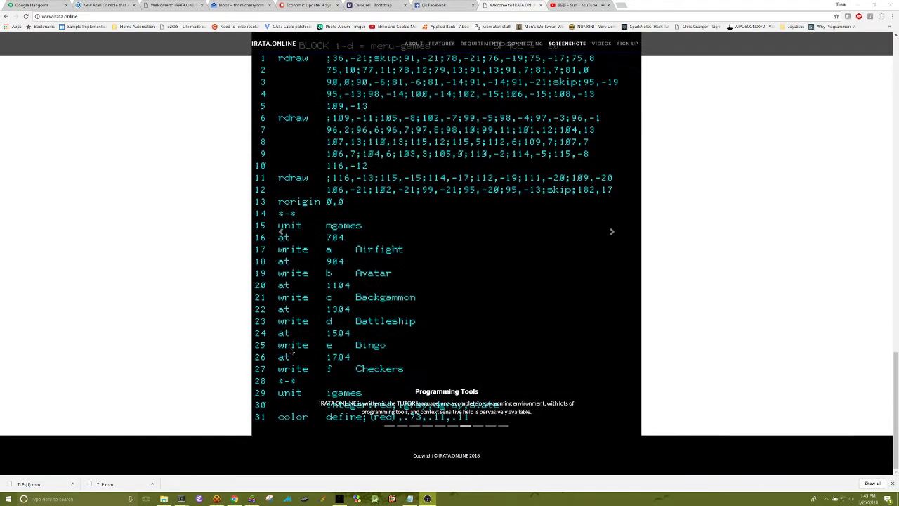
{"action": "scroll", "coordinate": [290, 356], "scroll_direction": "up", "scroll_amount": 6}
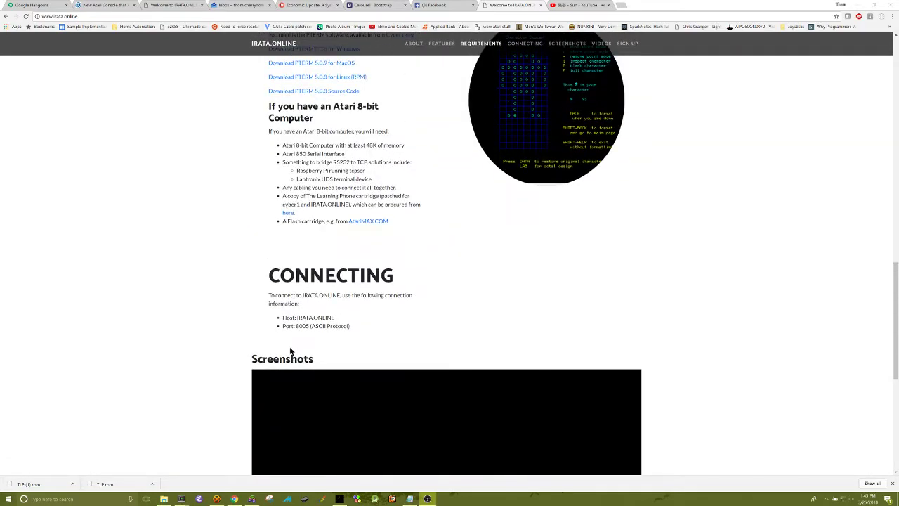
{"action": "scroll", "coordinate": [290, 353], "scroll_direction": "up", "scroll_amount": 5}
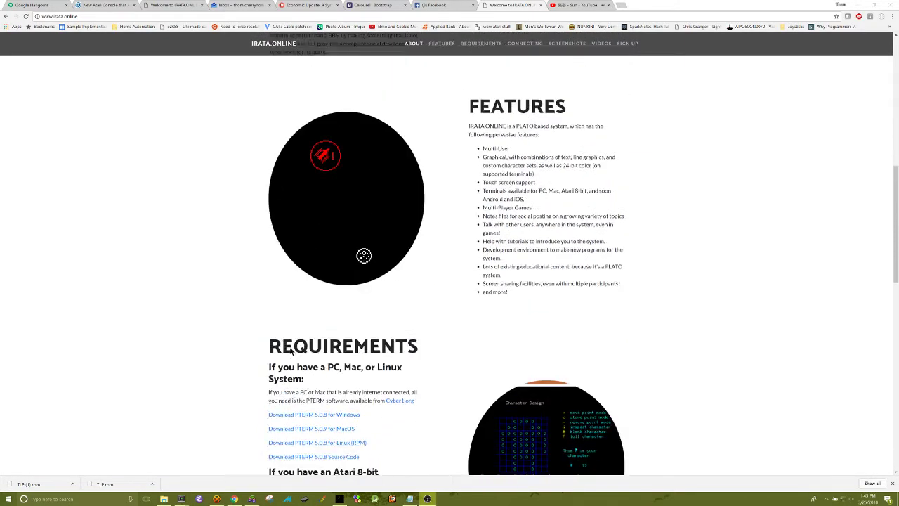
{"action": "scroll", "coordinate": [290, 351], "scroll_direction": "up", "scroll_amount": 9}
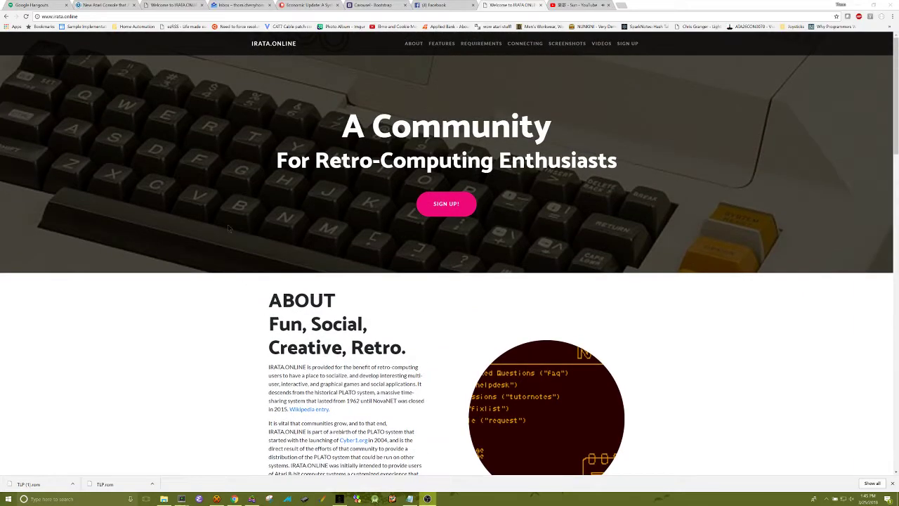
{"action": "left_click", "coordinate": [452, 209]}
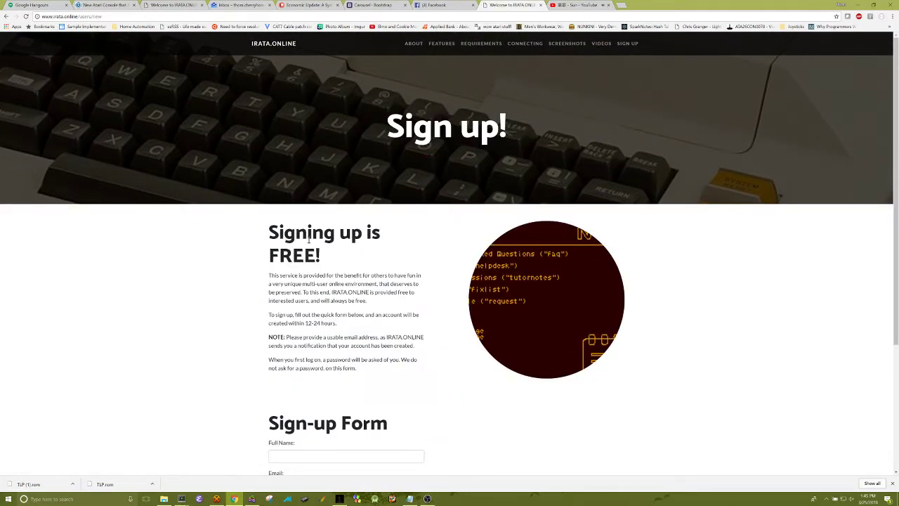
{"action": "scroll", "coordinate": [324, 314], "scroll_direction": "down", "scroll_amount": 3}
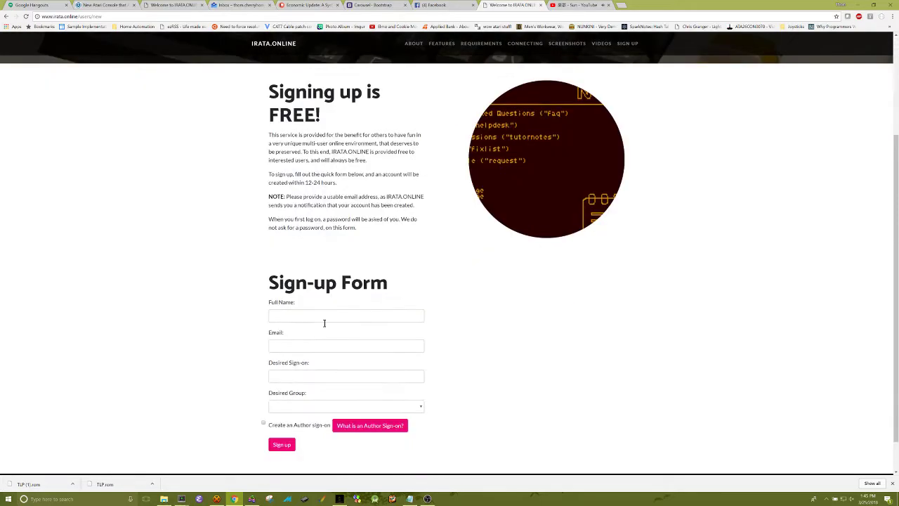
Fill in the Full Name field and the e-mail address, correcting the gmail.com domain
{"action": "left_click", "coordinate": [303, 316]}
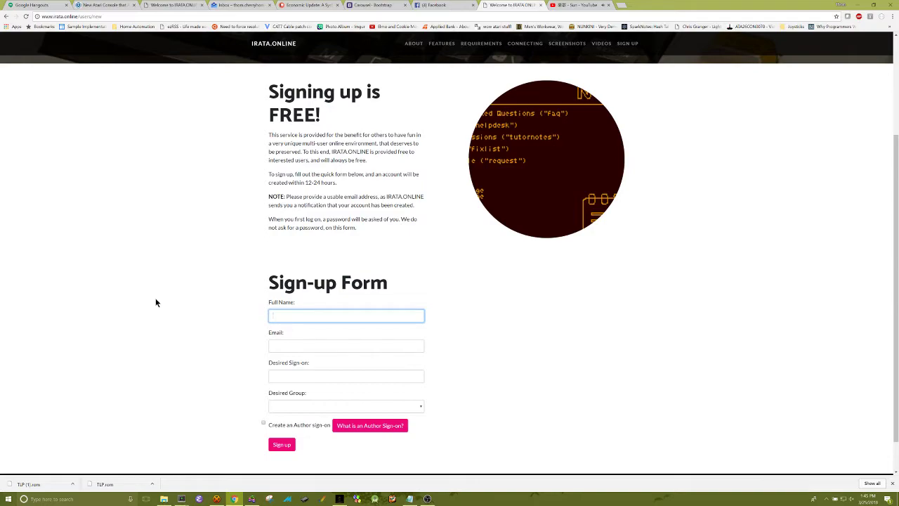
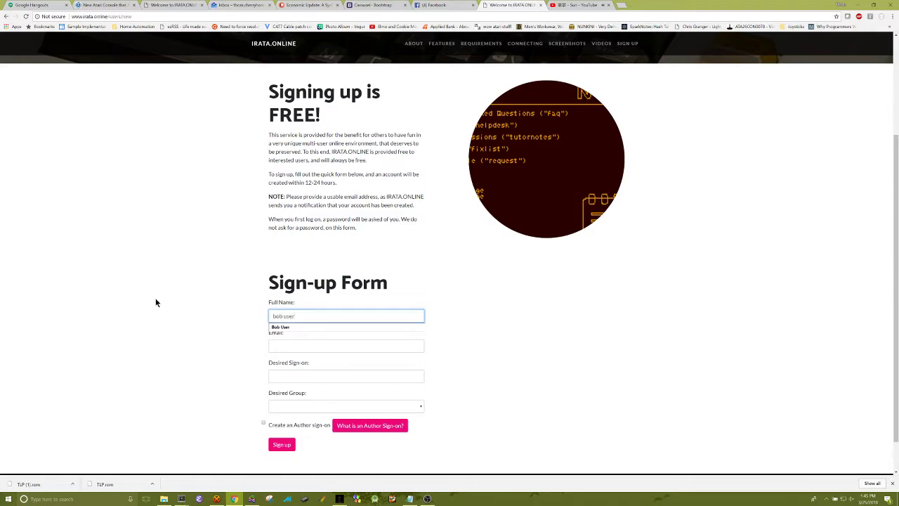
{"action": "key", "text": "Tab"}
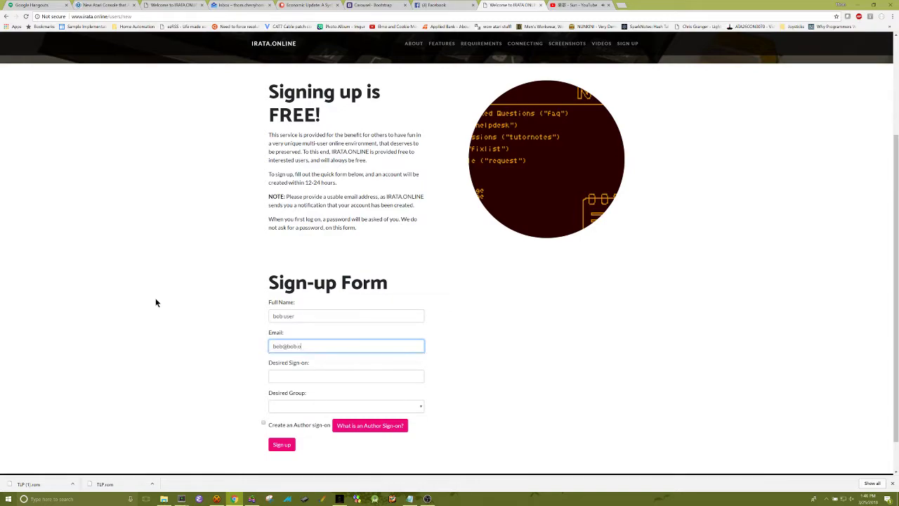
Enter a shortened desired sign-on and choose atari as the Desired Group
{"action": "key", "text": "Tab"}
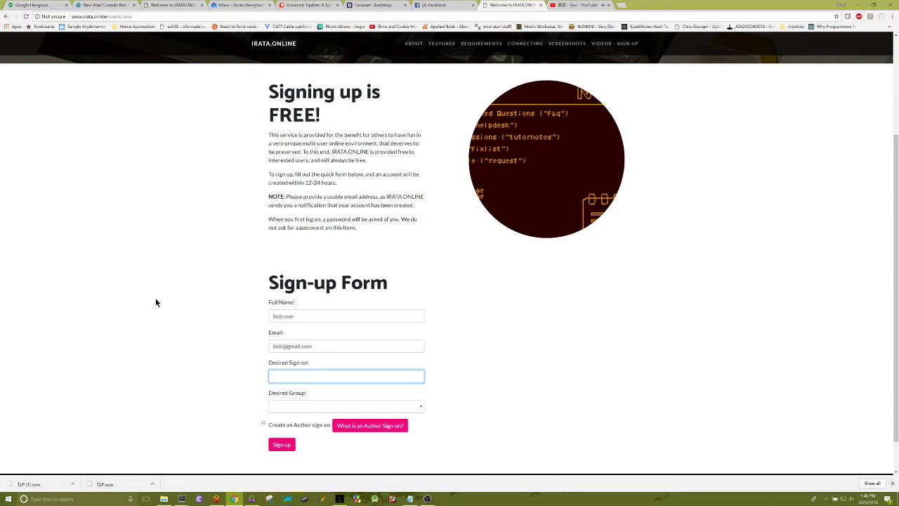
{"action": "type", "text": "bob user"}
{"action": "key", "text": "BackSpace"}
{"action": "key", "text": "BackSpace"}
{"action": "key", "text": "BackSpace"}
{"action": "key", "text": "BackSpace"}
{"action": "key", "text": "BackSpace"}
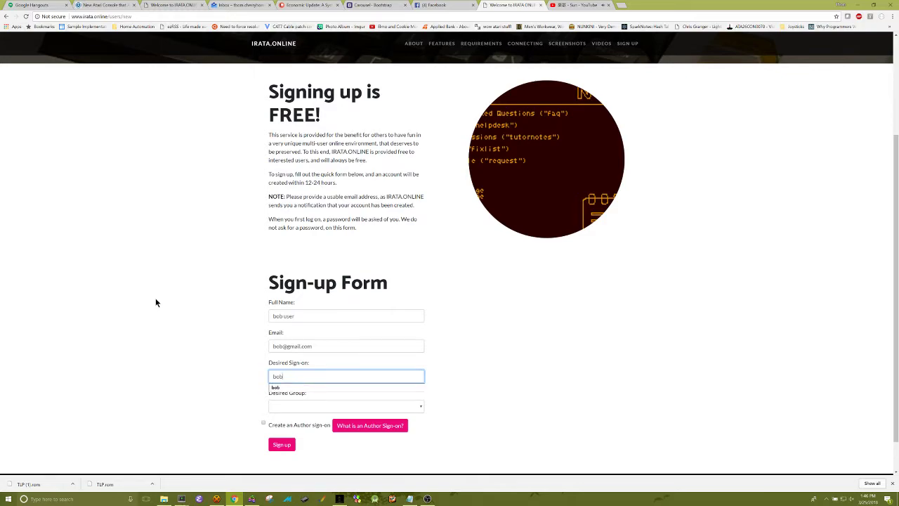
{"action": "key", "text": "Tab"}
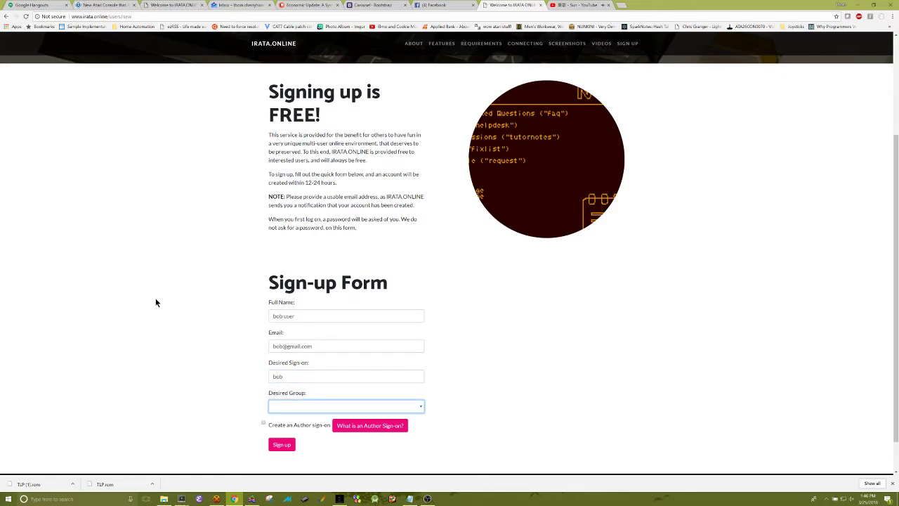
{"action": "left_click", "coordinate": [421, 407]}
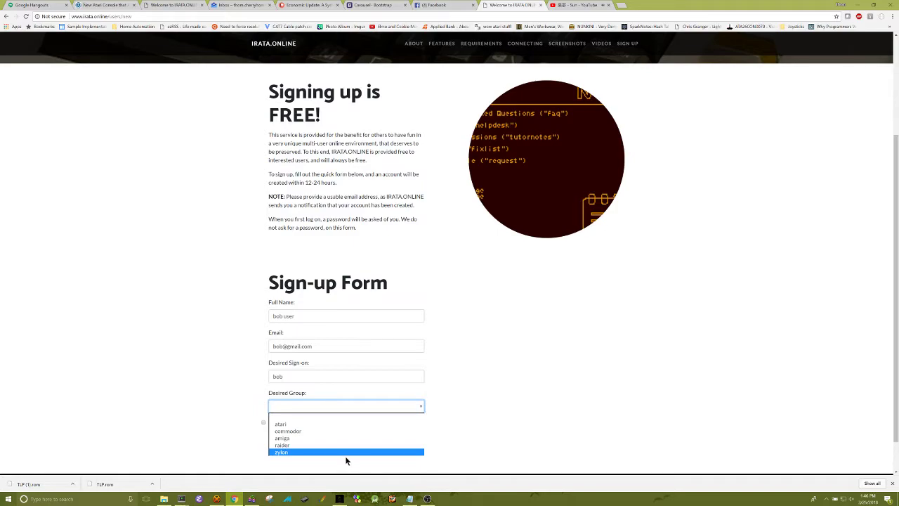
{"action": "left_click", "coordinate": [347, 424]}
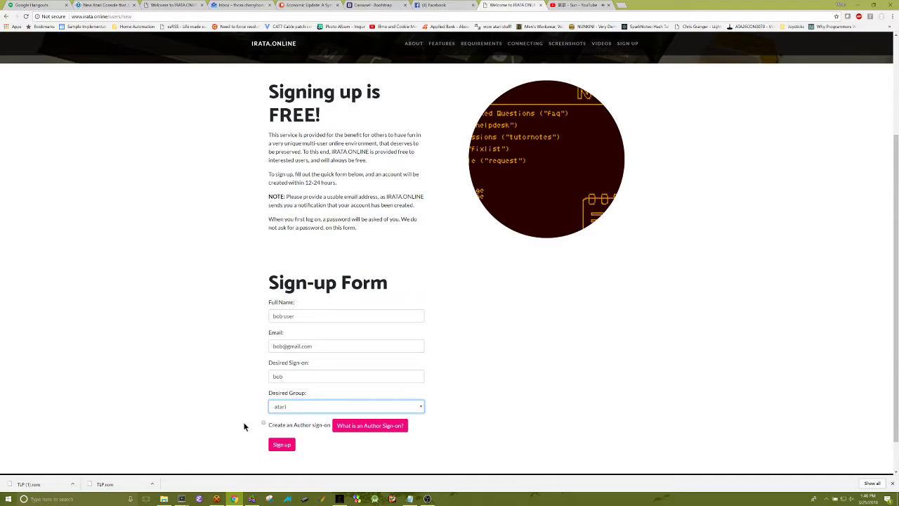
Submit the completed sign-up form, then return to the form page
{"action": "scroll", "coordinate": [332, 409], "scroll_direction": "down", "scroll_amount": 1}
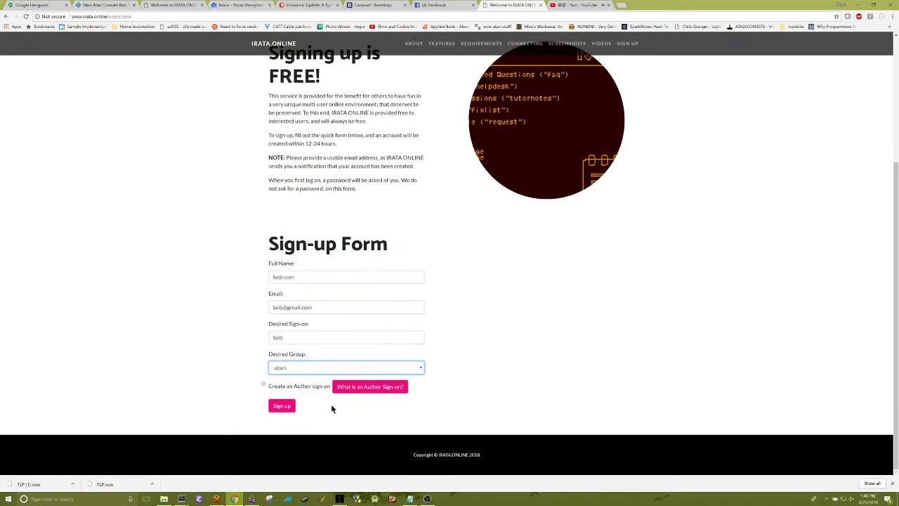
{"action": "left_click", "coordinate": [335, 391]}
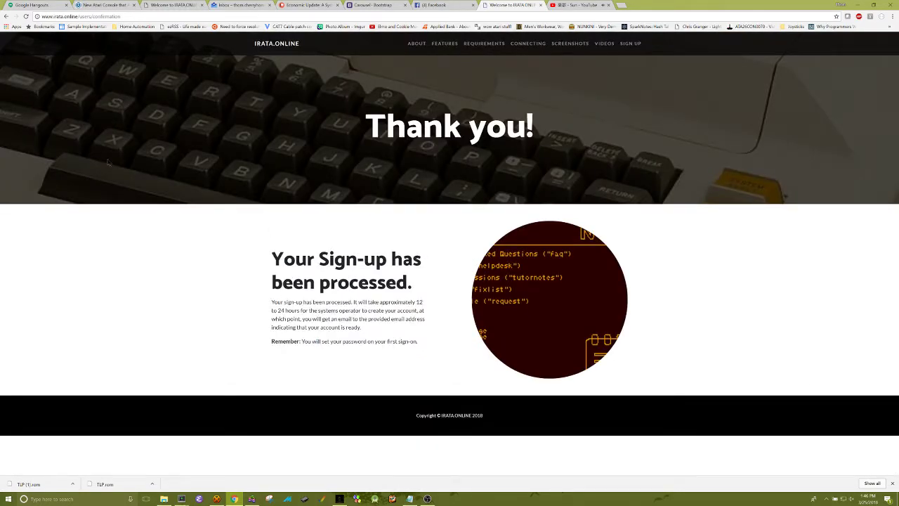
{"action": "left_click", "coordinate": [9, 15]}
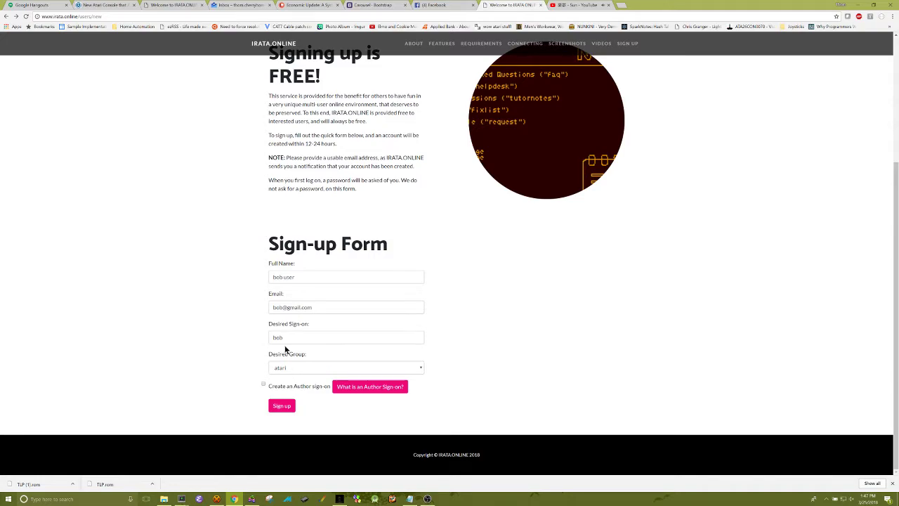
Resubmit the sign-up form and bring the PTERM terminal window in front of the browser
{"action": "left_click", "coordinate": [281, 406]}
{"action": "scroll", "coordinate": [239, 251], "scroll_direction": "up", "scroll_amount": 3}
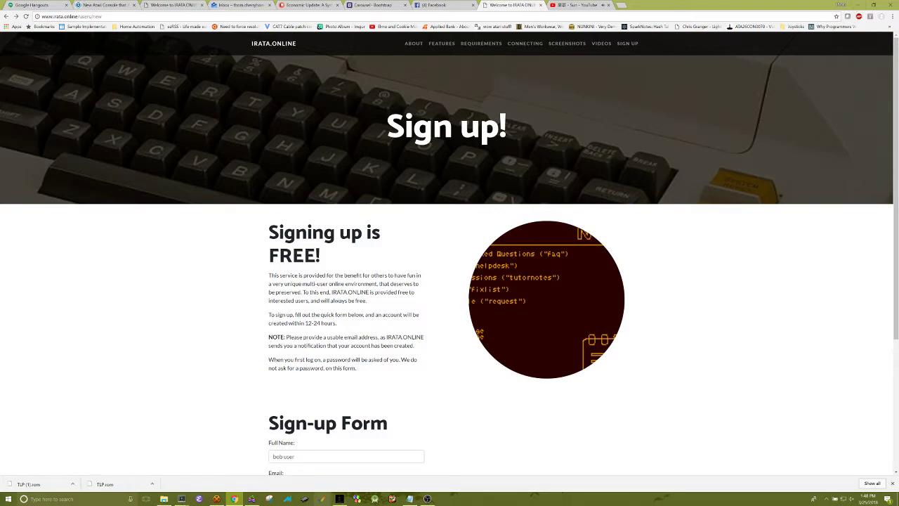
{"action": "left_click", "coordinate": [339, 499]}
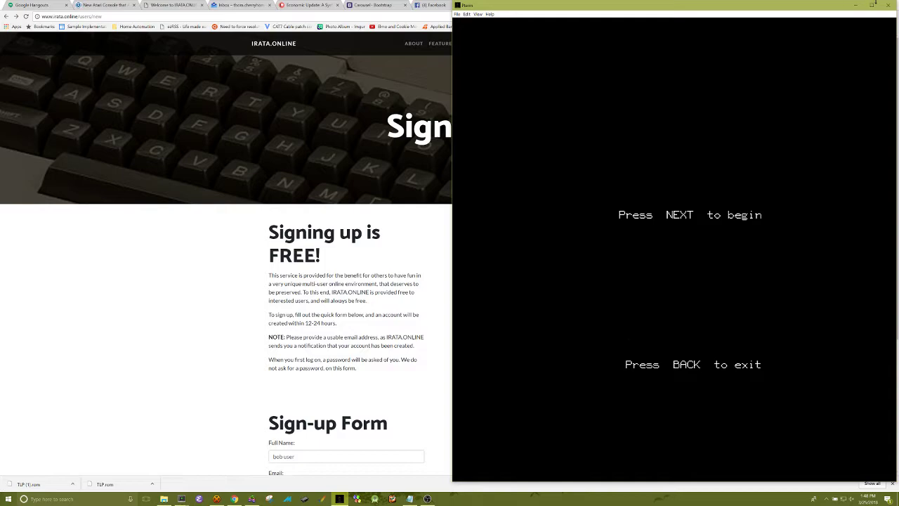
Leave the terminal's main menu with BACK and press NEXT to start a new CYBIS sign-on
{"action": "left_click", "coordinate": [855, 5]}
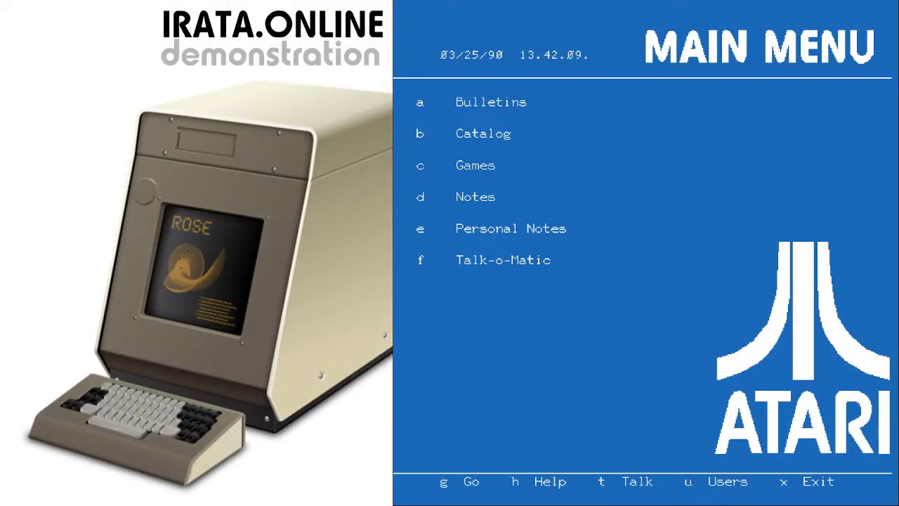
{"action": "key", "text": "c"}
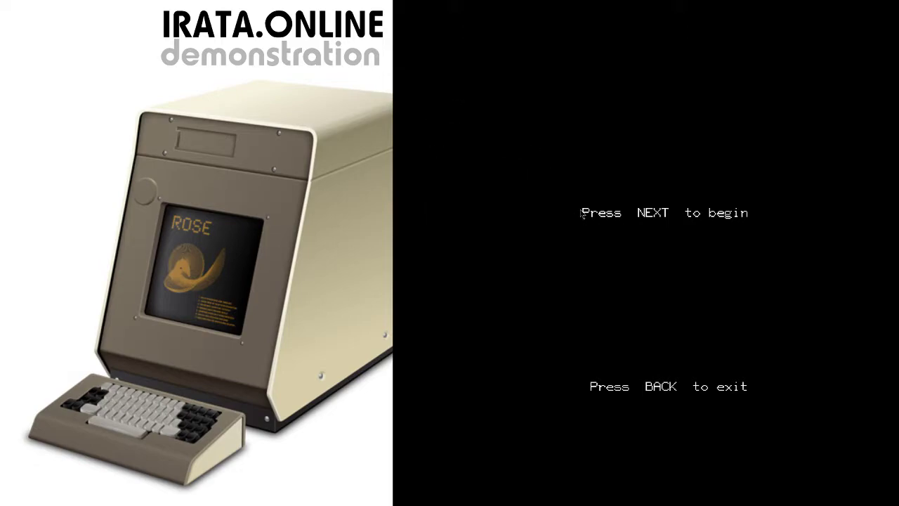
{"action": "key", "text": "Return"}
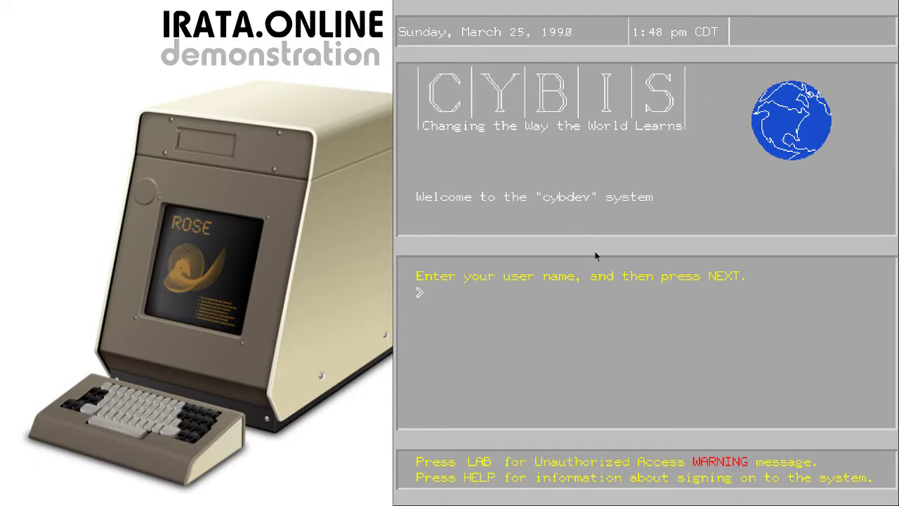
Sign on with the chosen user name in the group atari
{"action": "type", "text": "bob"}
{"action": "key", "text": "Return"}
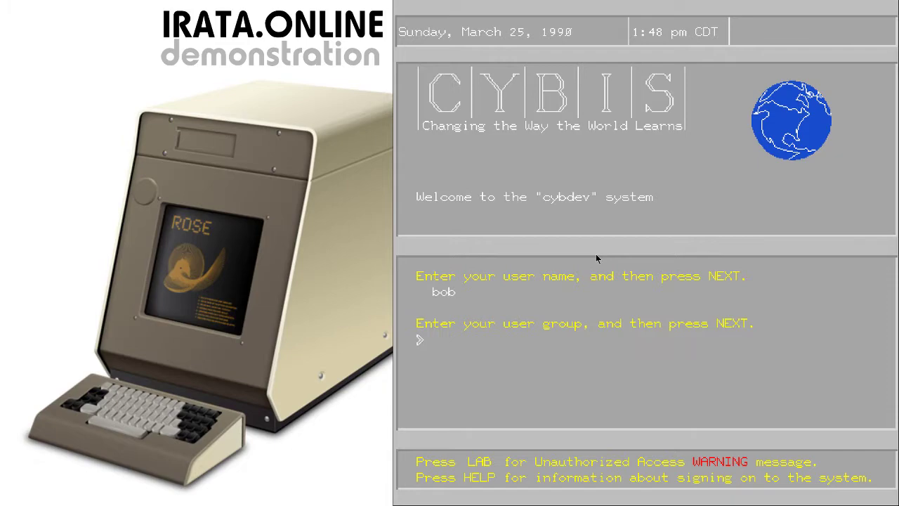
{"action": "type", "text": "atari"}
{"action": "key", "text": "Return"}
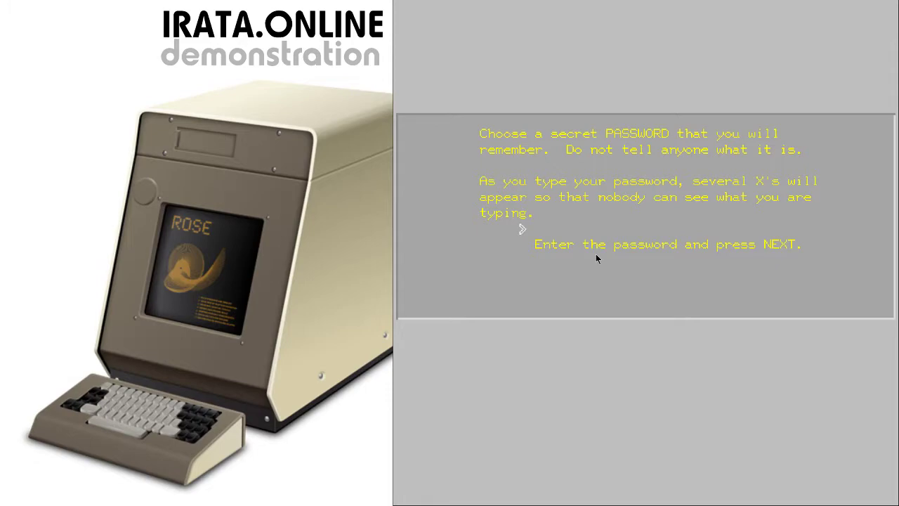
Set and confirm a new password, then continue past the reminder to the Main Menu
{"action": "type", "text": "XXXXXXXXXXXX"}
{"action": "key", "text": "Return"}
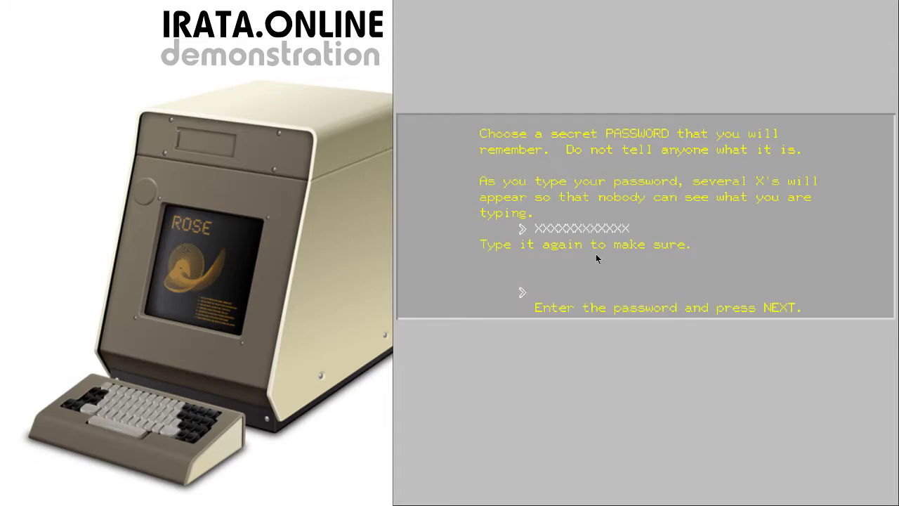
{"action": "type", "text": "XXXXXXXXX"}
{"action": "key", "text": "Return"}
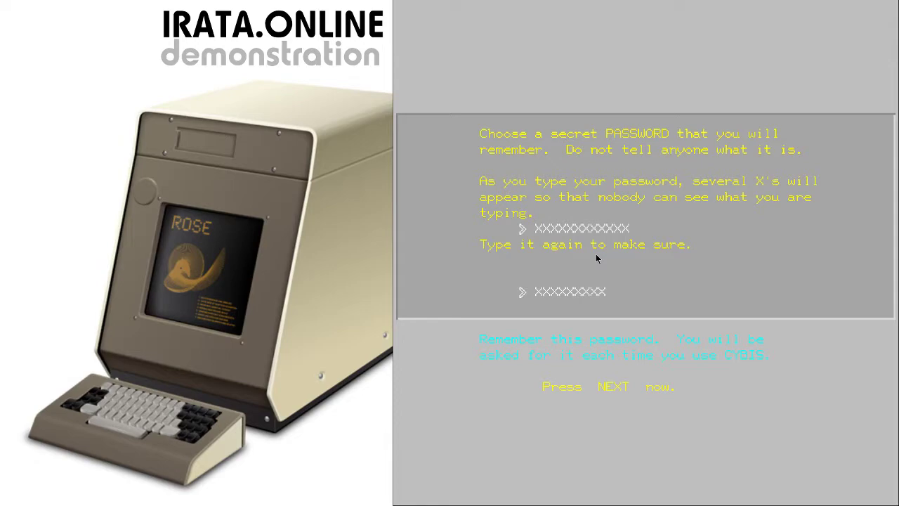
{"action": "key", "text": "Return"}
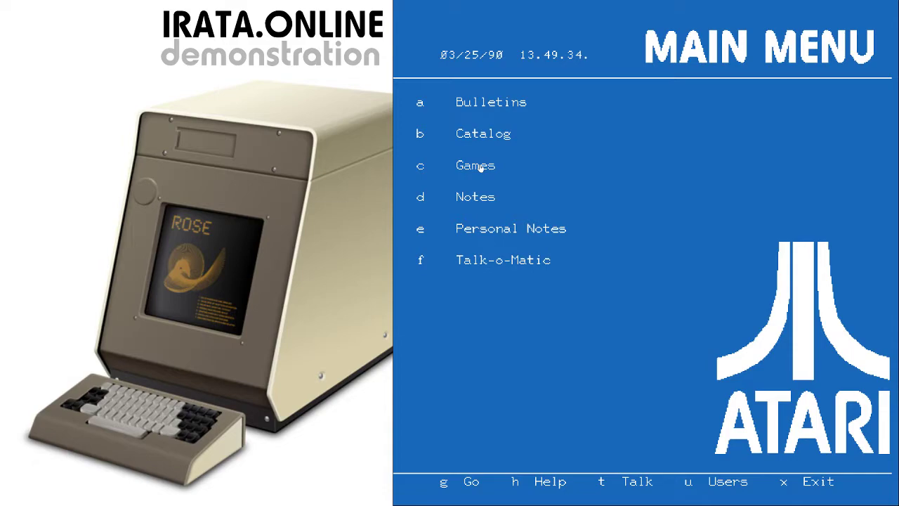
Choose 'c Games' on the Main Menu to list Airfight, Avatar, Backgammon and more
{"action": "left_click", "coordinate": [479, 167]}
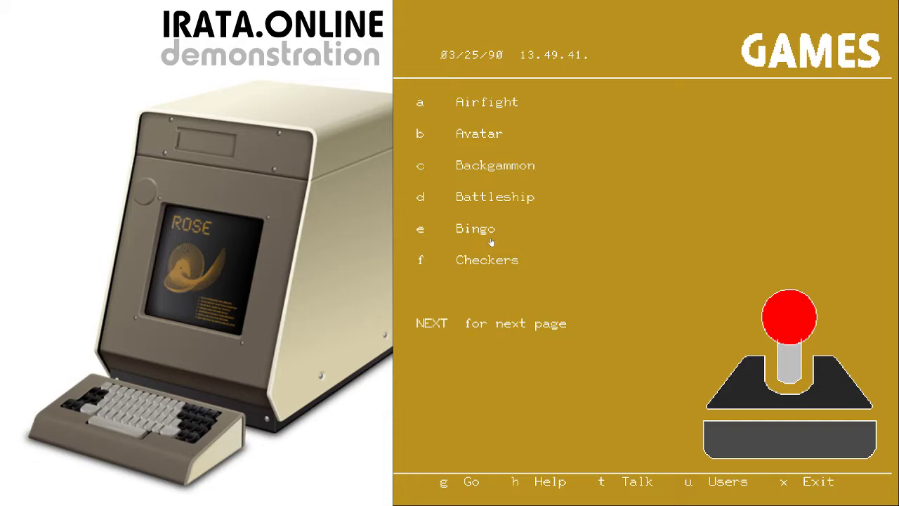
Press BACK on the Games page to return to the Atari Main Menu
{"action": "key", "text": "x"}
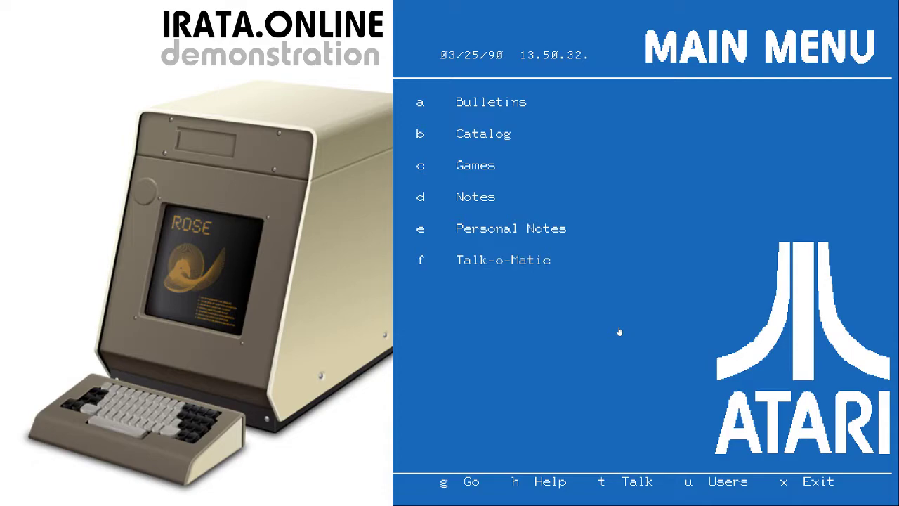
Open Games, exit to sign off, then sign back on with group atari and the password
{"action": "key", "text": "c"}
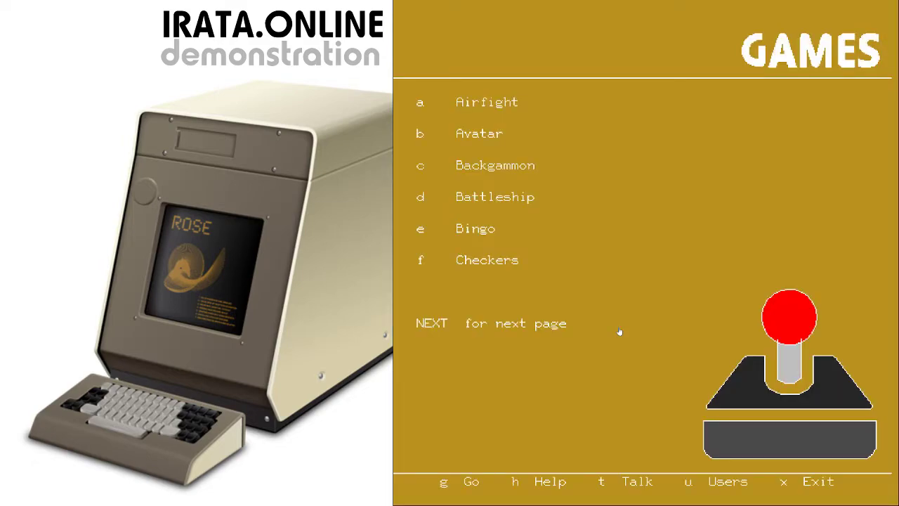
{"action": "key", "text": "x"}
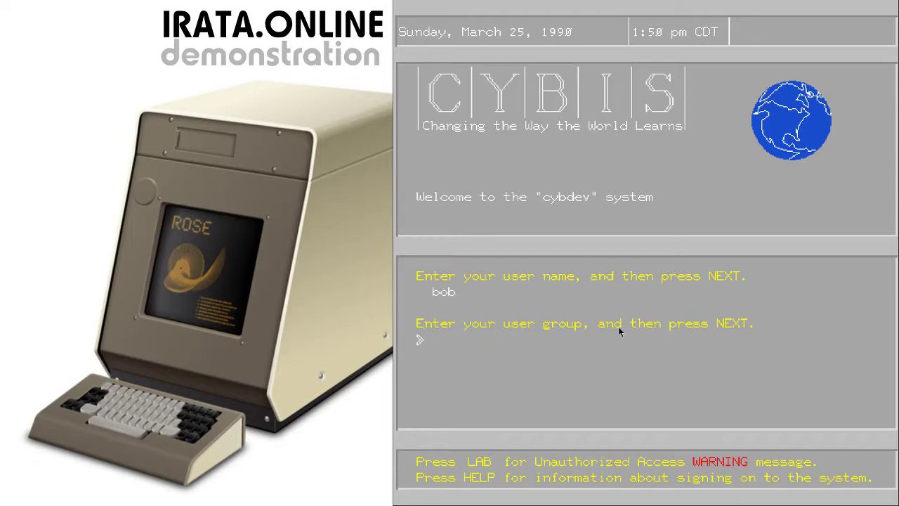
{"action": "type", "text": "atari"}
{"action": "key", "text": "Return"}
{"action": "type", "text": "XXXXXXXXXX"}
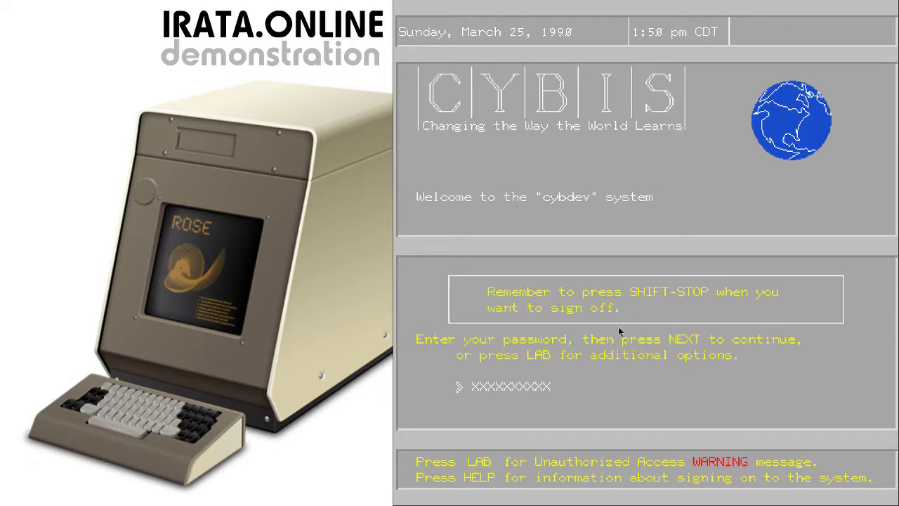
{"action": "key", "text": "Return"}
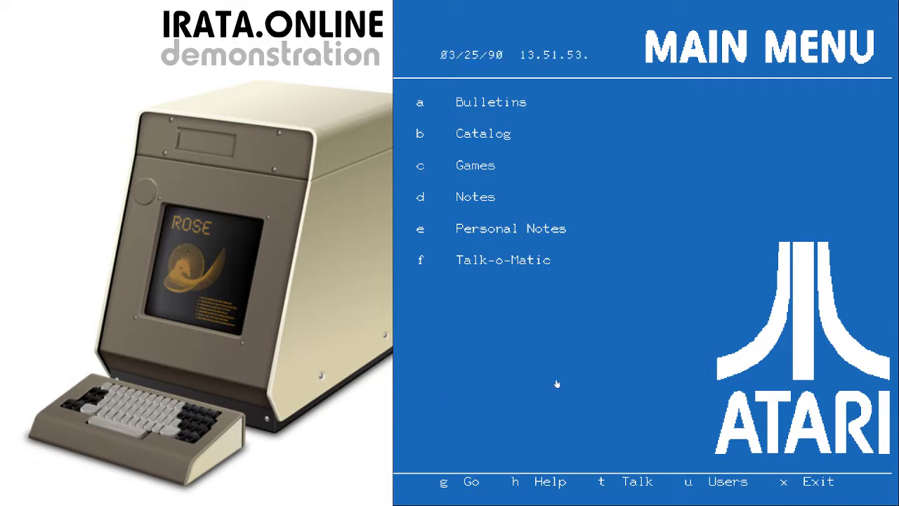
Press t on the main menu to open the TALK 2.3 chat program
{"action": "key", "text": "t"}
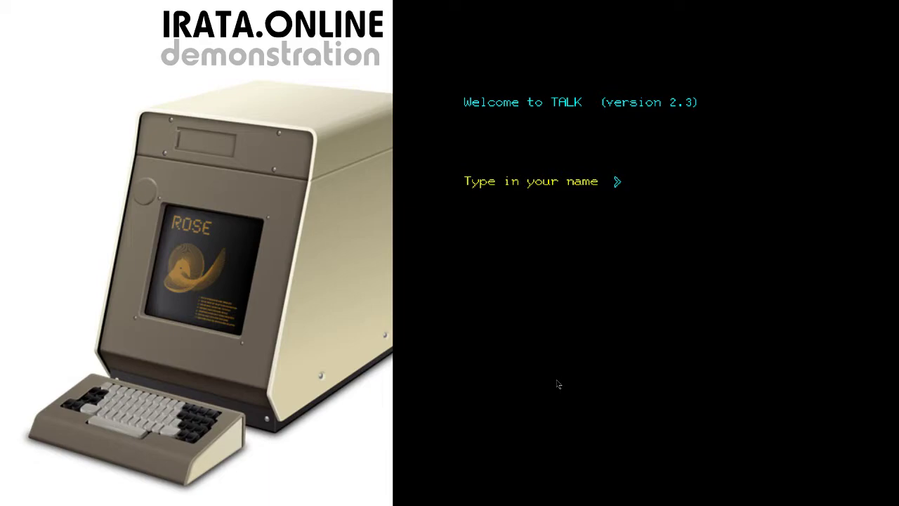
Enter the user's full name in TALK and bring up the MINI-TALK channel board with SHIFT-LAB
{"action": "type", "text": "Thomas Cherryhomes"}
{"action": "key", "text": "Return"}
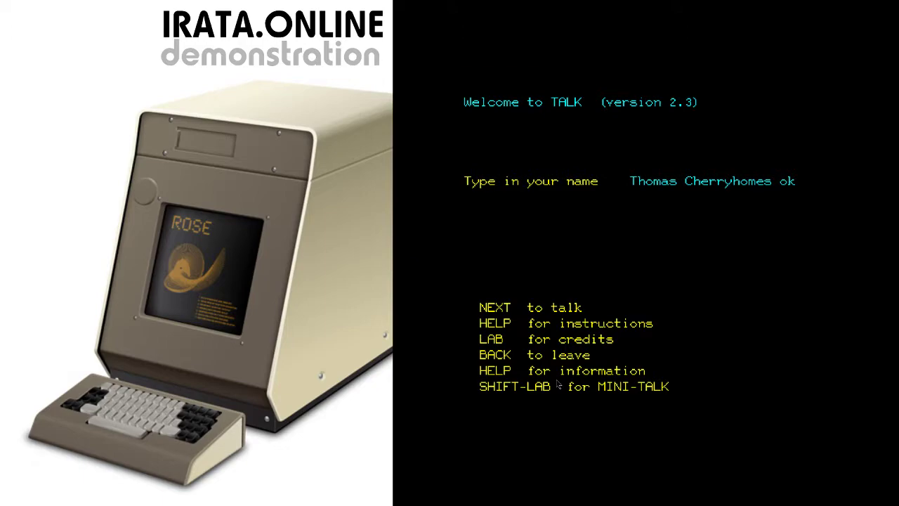
{"action": "key", "text": "ctrl+shift+l"}
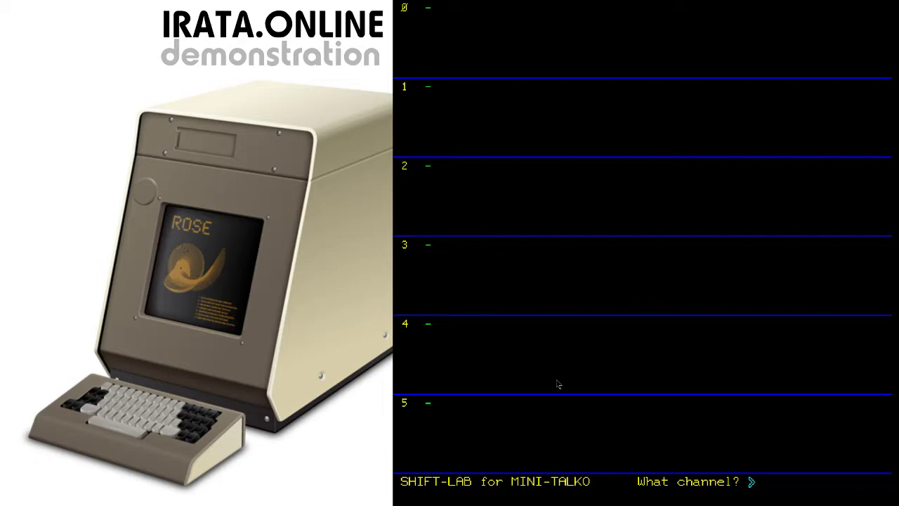
Answer the 'What channel?' prompt with 0 to join TALK Channel 0
{"action": "type", "text": "0"}
{"action": "key", "text": "Return"}
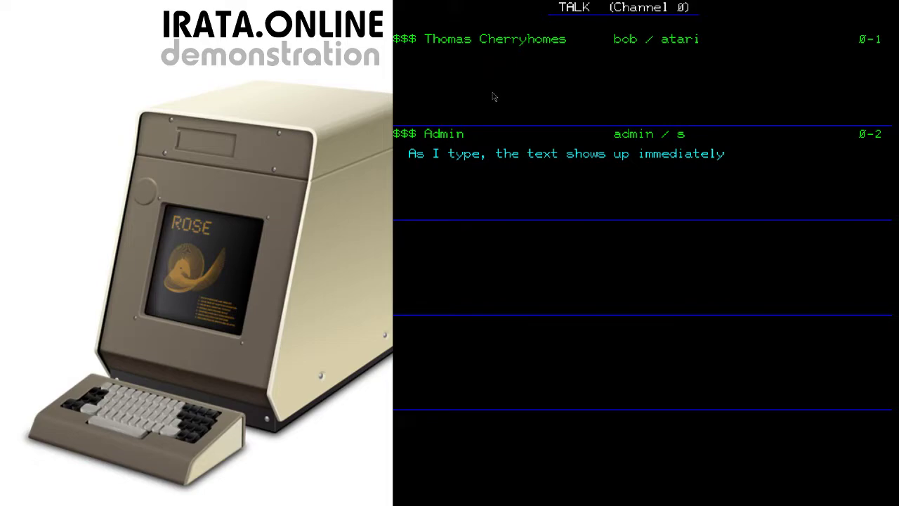
Type the channel 0 reply 'As does the text that I type back to the admin.'
{"action": "type", "text": "As does the tex"}
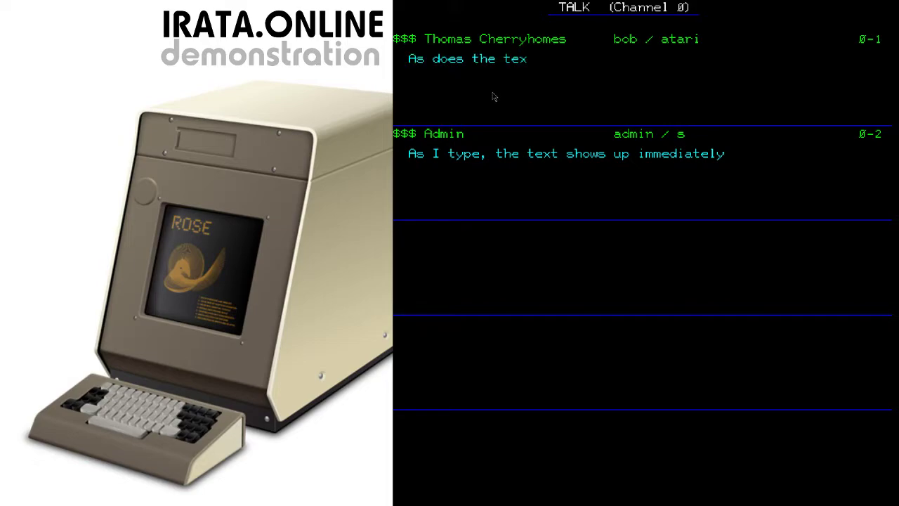
{"action": "type", "text": "t that I type back t"}
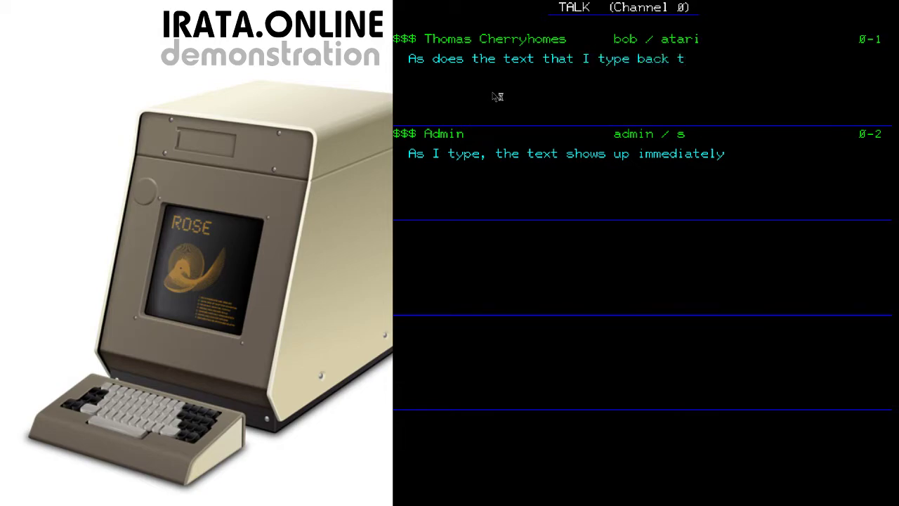
{"action": "type", "text": "o the admin."}
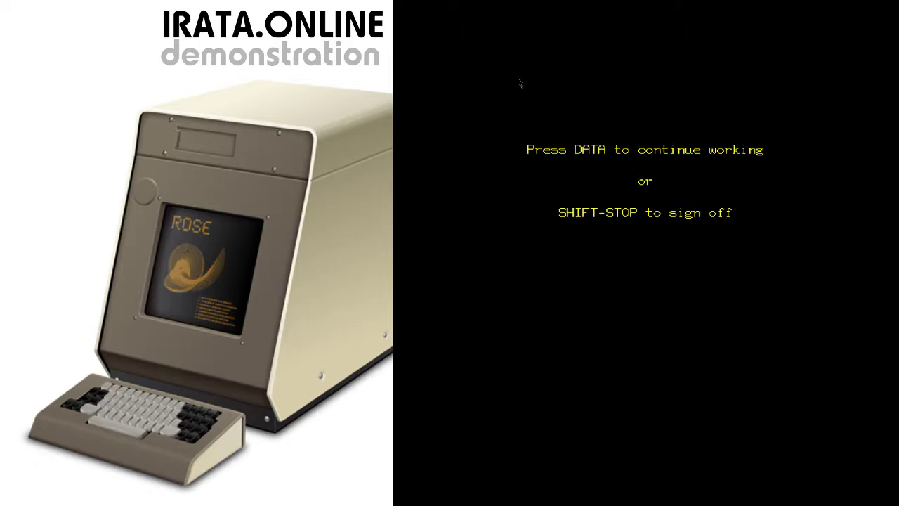
Leave the TALK chat and return to the Atari group's Main Menu
{"action": "key", "text": "ctrl+d"}
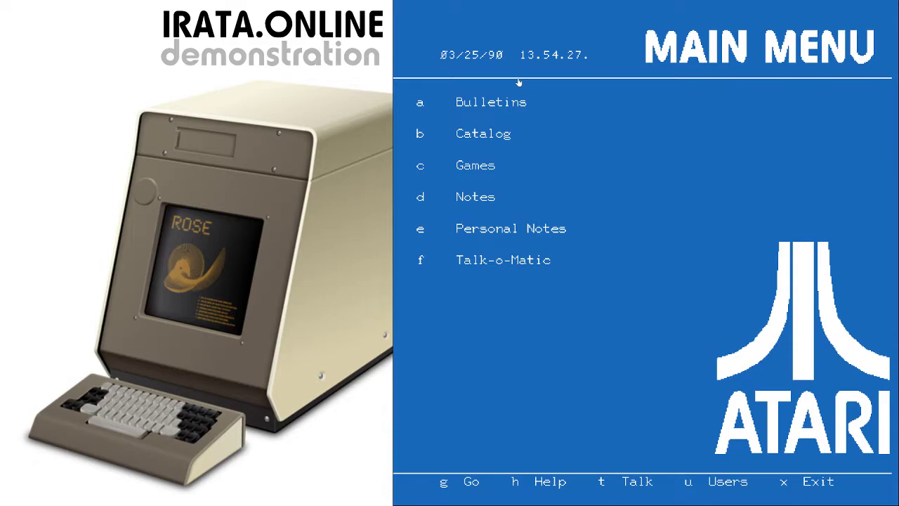
Read the Games menu descriptions from Airfight through Checkers, then launch Airfight
{"action": "key", "text": "c"}
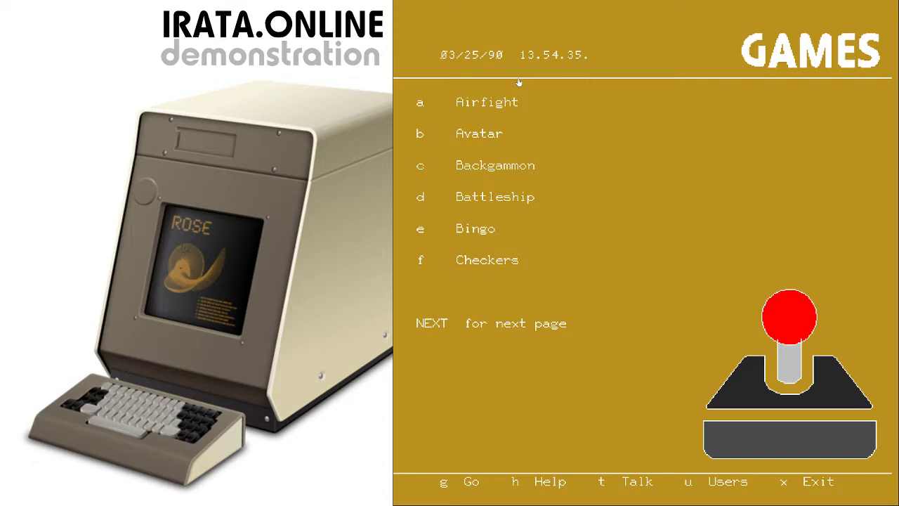
{"action": "key", "text": "a"}
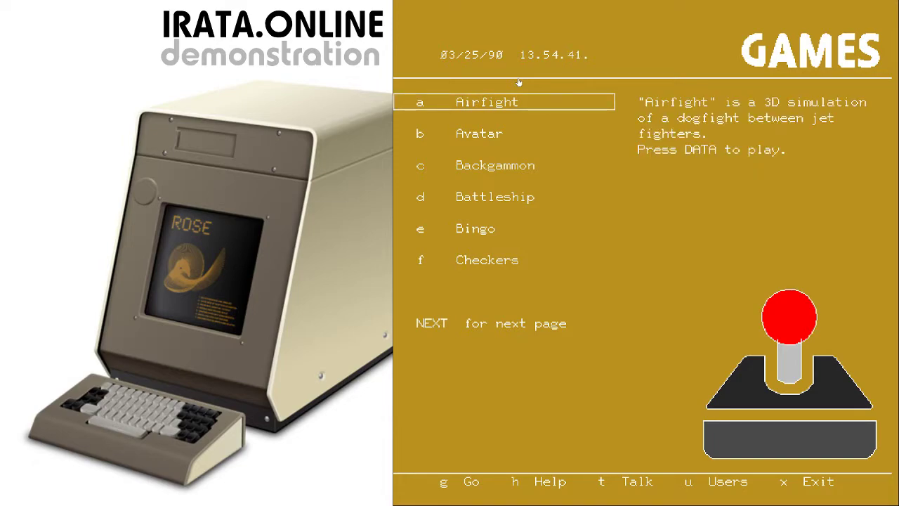
{"action": "key", "text": "b"}
{"action": "key", "text": "c"}
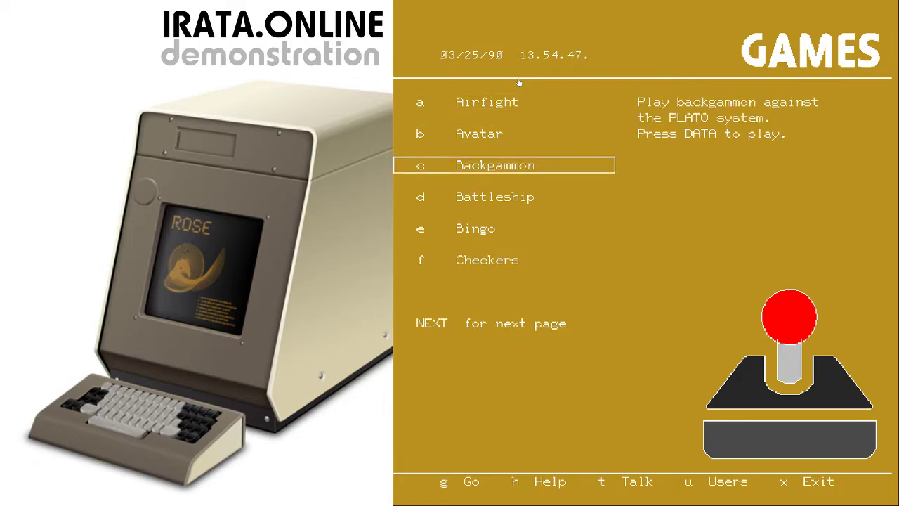
{"action": "key", "text": "d"}
{"action": "key", "text": "e"}
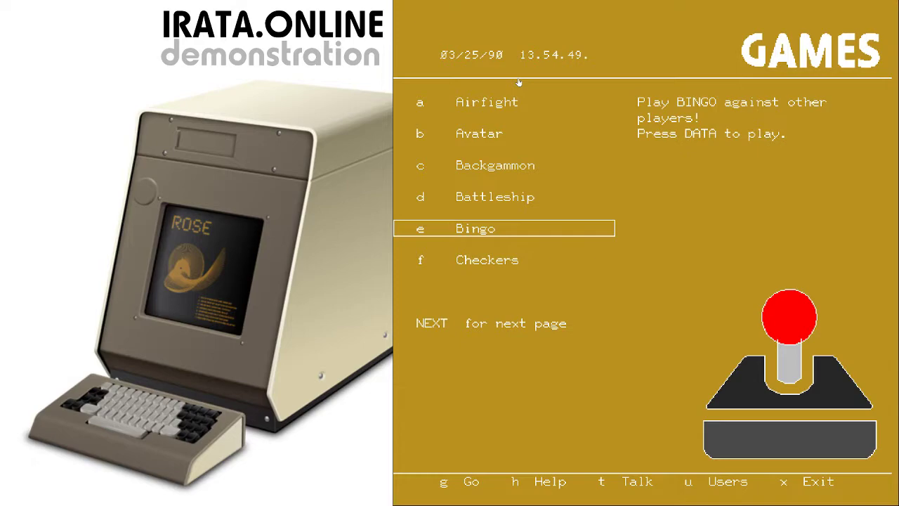
{"action": "key", "text": "f"}
{"action": "key", "text": "a"}
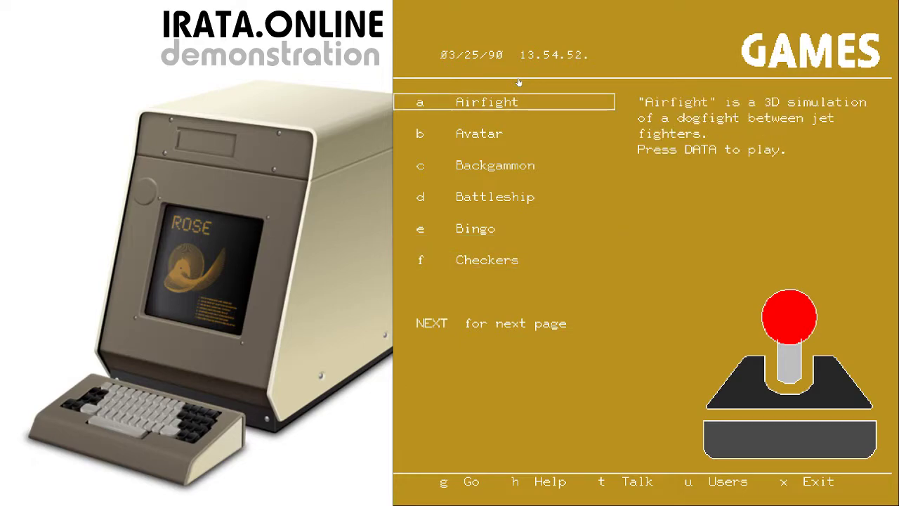
{"action": "key", "text": "ctrl+d"}
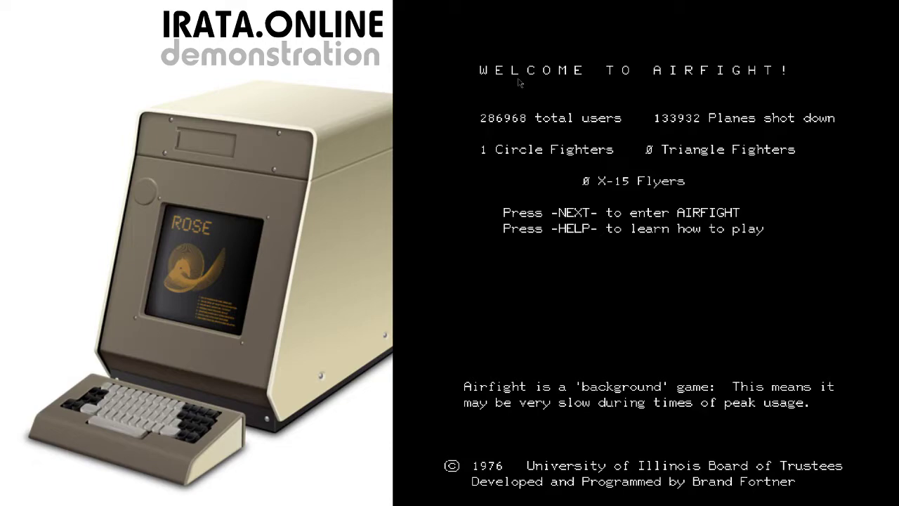
Read the Airfight help, return to the welcome screen, and join squadron 1
{"action": "key", "text": "ctrl+h"}
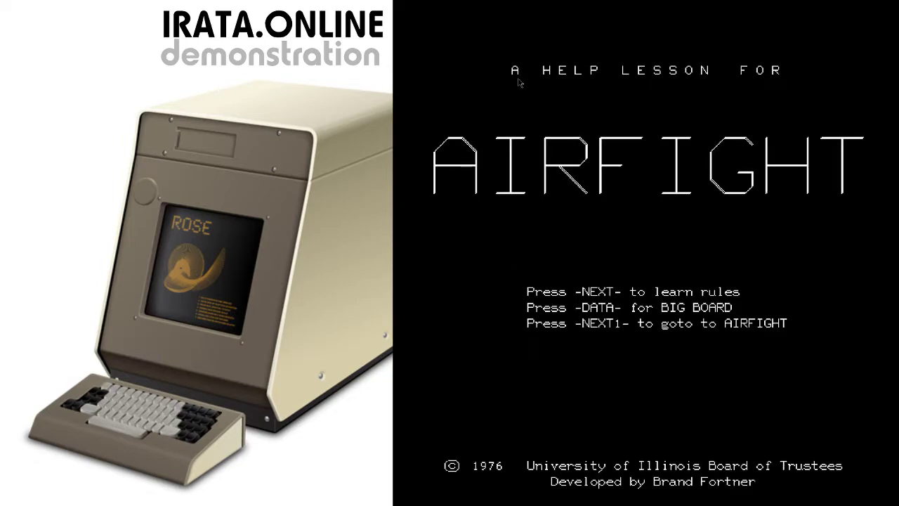
{"action": "key", "text": "shift+Return"}
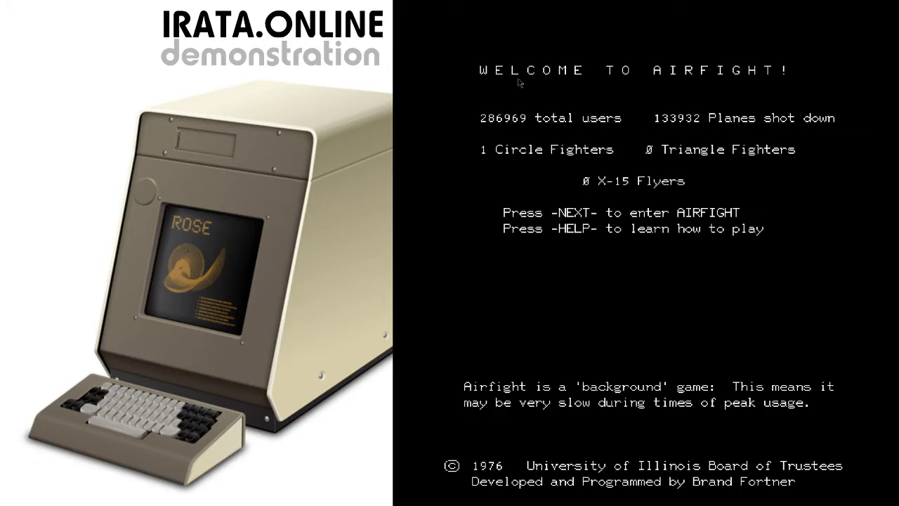
{"action": "key", "text": "Return"}
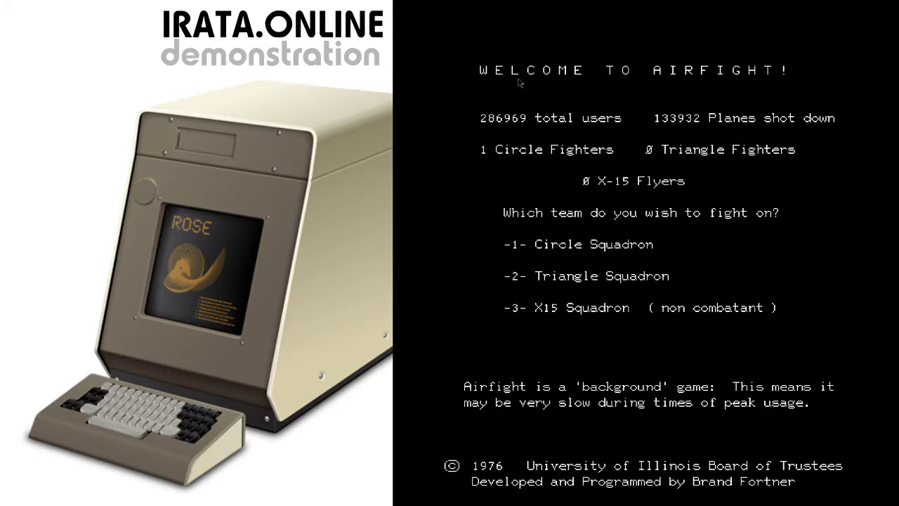
{"action": "key", "text": "1"}
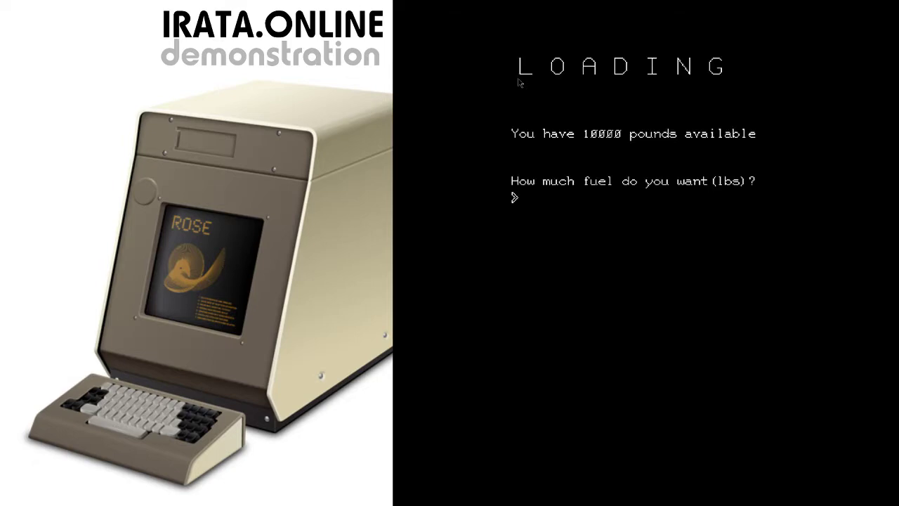
Load the fighter with 5000 pounds of fuel and 16 missiles, then finish loading
{"action": "type", "text": "5000"}
{"action": "key", "text": "Return"}
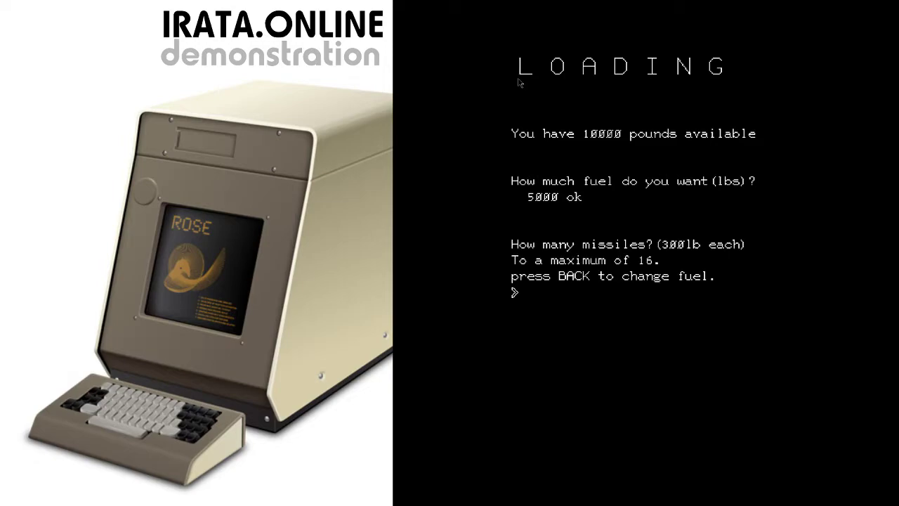
{"action": "type", "text": "16"}
{"action": "key", "text": "Return"}
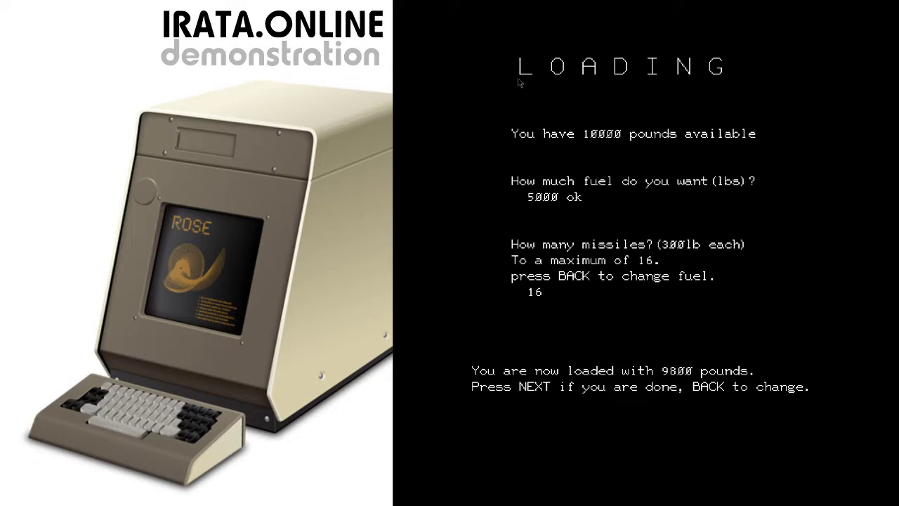
{"action": "key", "text": "Return"}
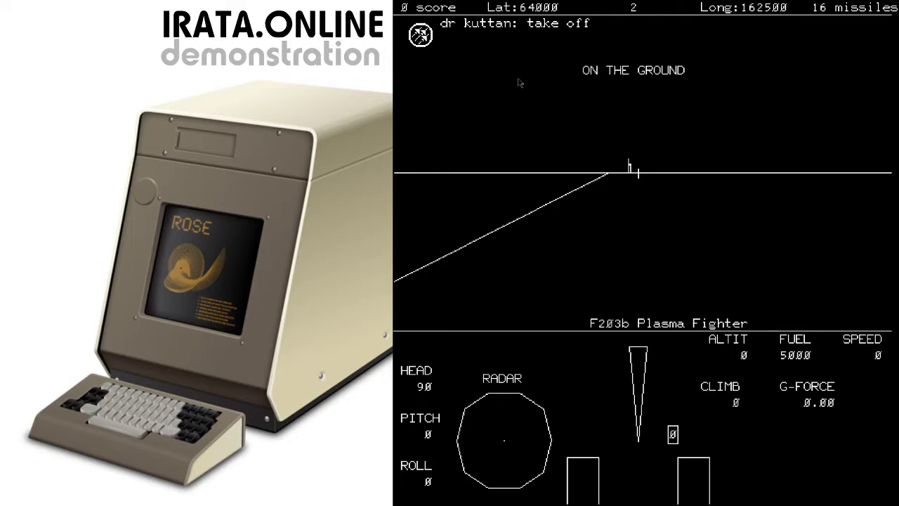
Set throttle to 9, pitch up to take off and climb until crashing, then dismiss the report
{"action": "key", "text": "9"}
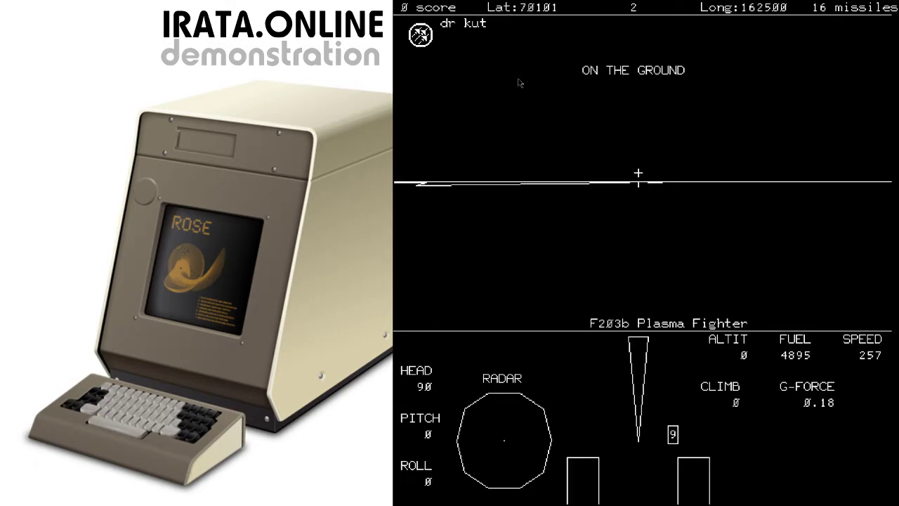
{"action": "key", "text": "x"}
{"action": "key", "text": "x"}
{"action": "key", "text": "x"}
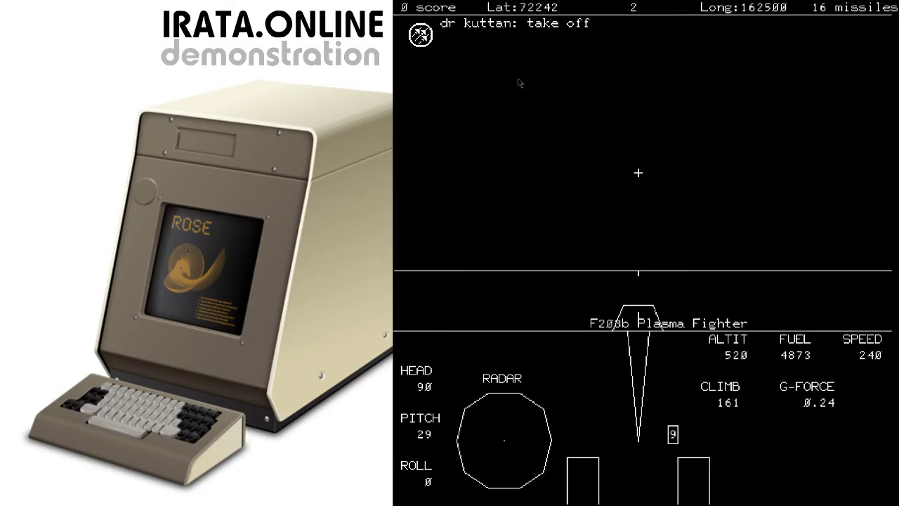
{"action": "key", "text": "x"}
{"action": "key", "text": "x"}
{"action": "key", "text": "x"}
{"action": "key", "text": "x"}
{"action": "key", "text": "x"}
{"action": "key", "text": "x"}
{"action": "key", "text": "x"}
{"action": "key", "text": "x"}
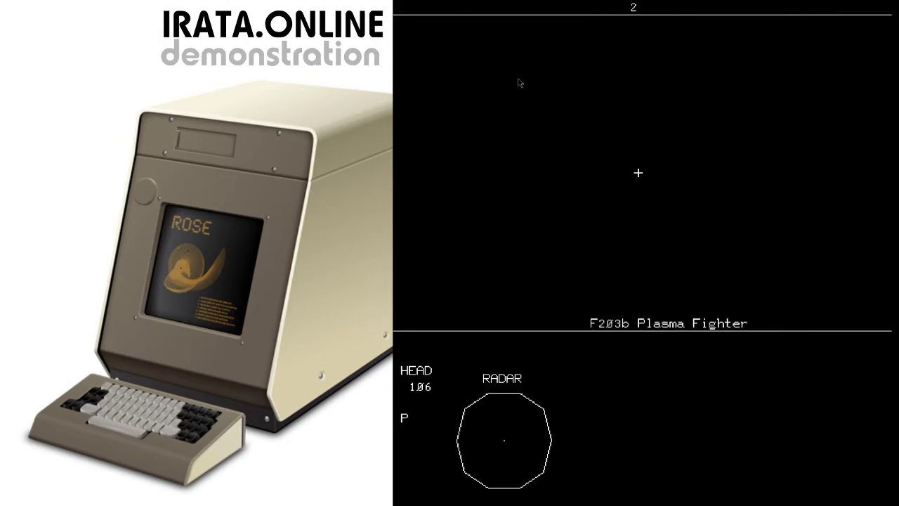
{"action": "key", "text": "d"}
{"action": "key", "text": "Return"}
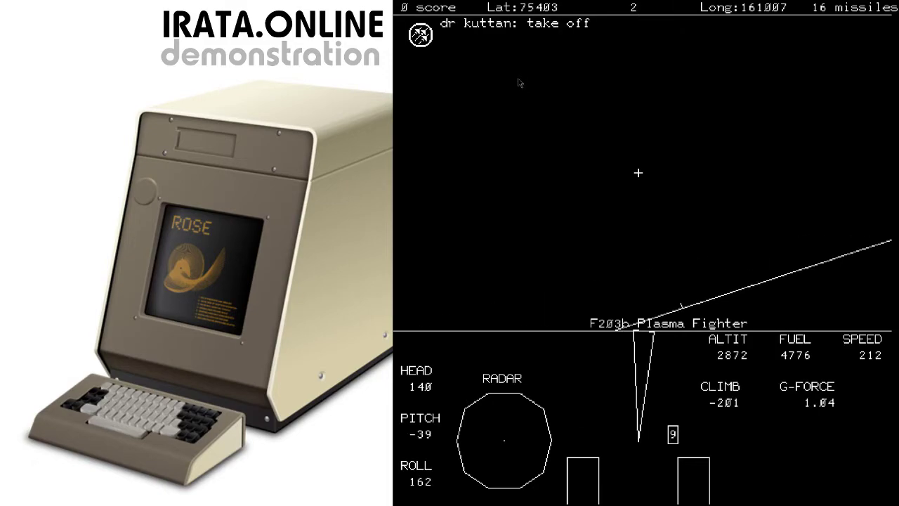
{"action": "key", "text": "Return"}
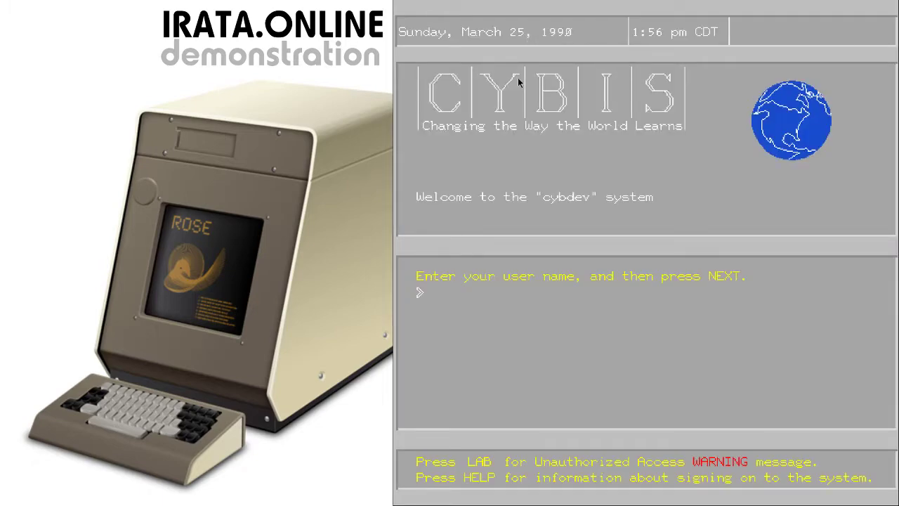
Sign on to cybdev with the user name, group 'atari' and the account password
{"action": "type", "text": "bob"}
{"action": "key", "text": "Return"}
{"action": "type", "text": "atari"}
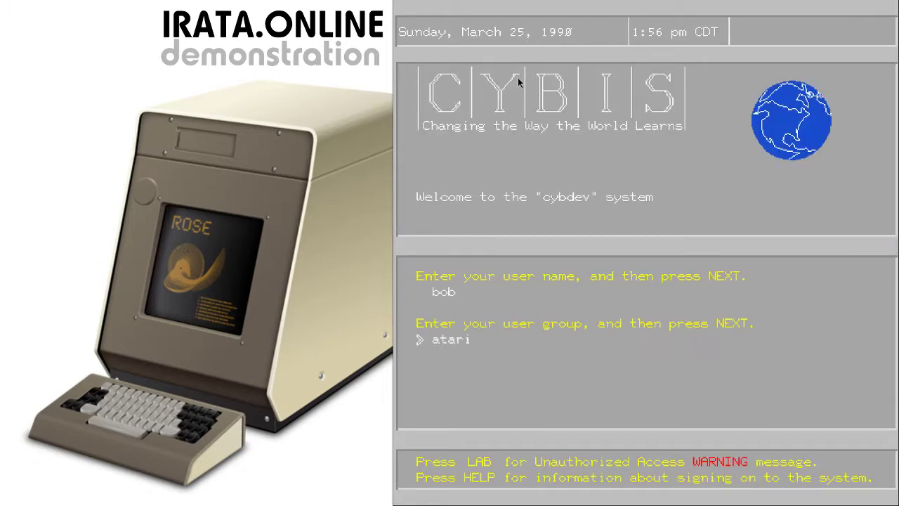
{"action": "key", "text": "Return"}
{"action": "type", "text": "XXXXXXXXXXX"}
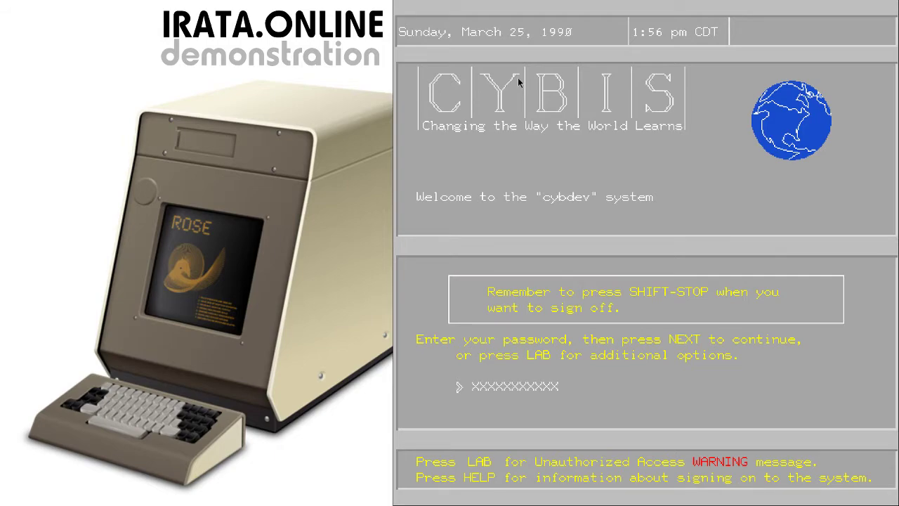
{"action": "key", "text": "Return"}
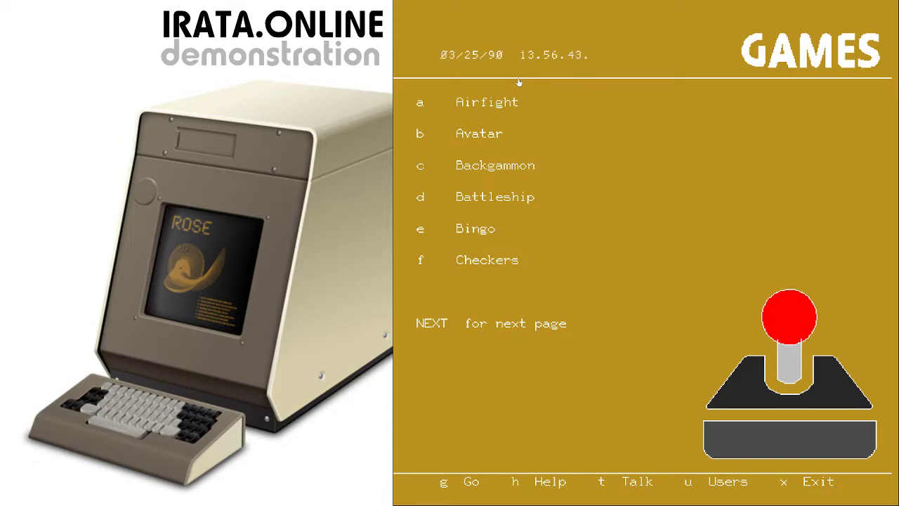
Read the Battleship description, then the Dogfight, Empire and Go descriptions on the next page
{"action": "key", "text": "d"}
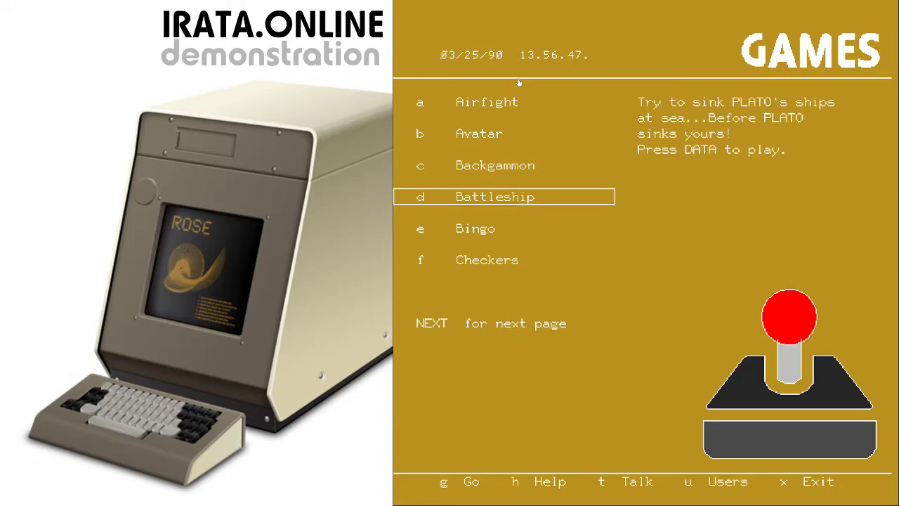
{"action": "key", "text": "Return"}
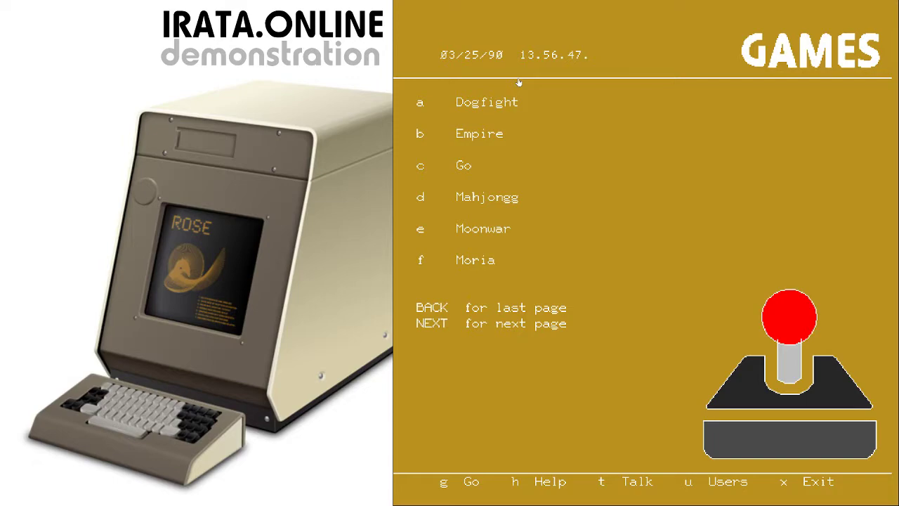
{"action": "key", "text": "a"}
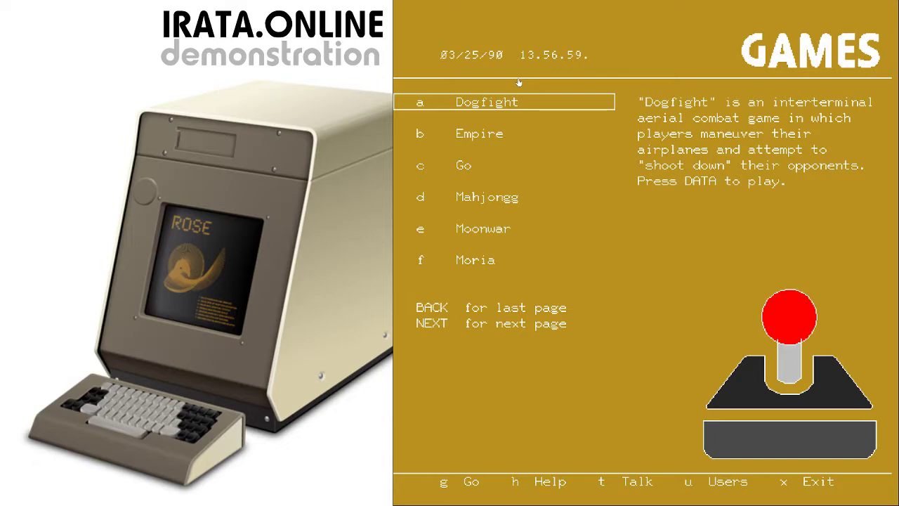
{"action": "key", "text": "b"}
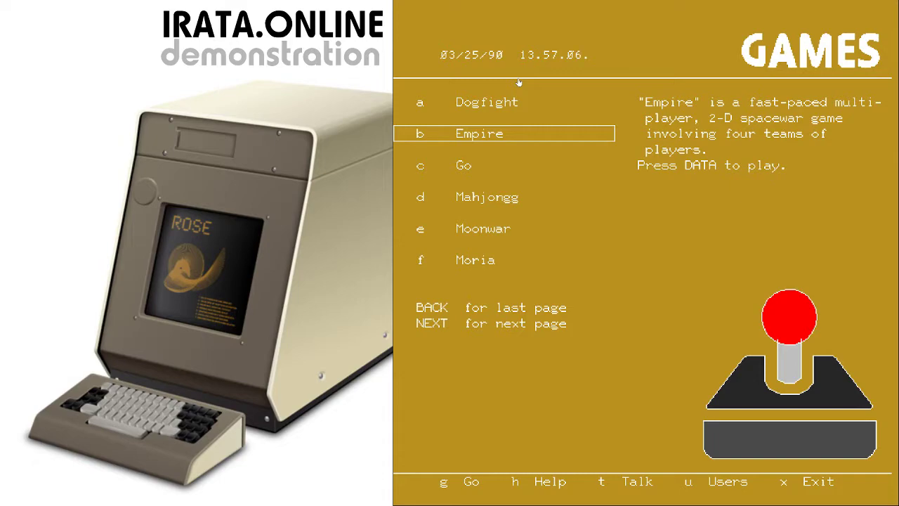
{"action": "key", "text": "Down"}
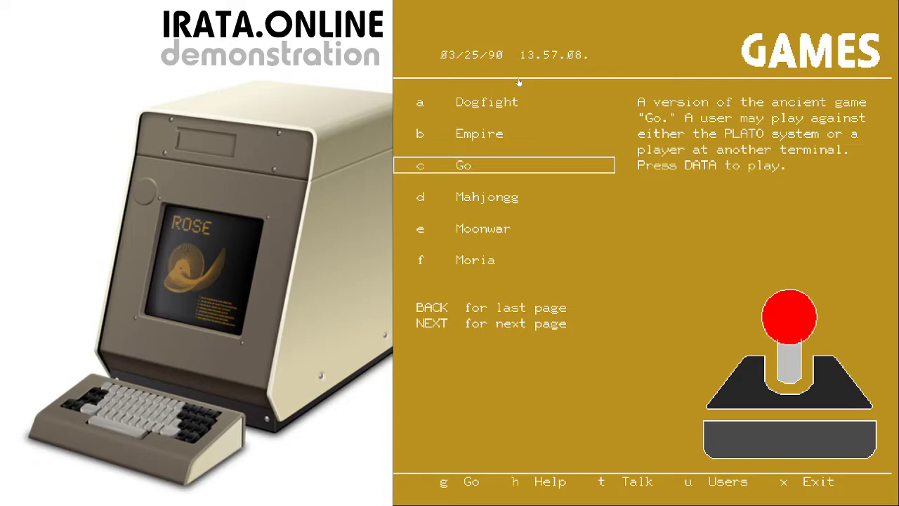
Read the Mahjongg, Moonwar and Moria descriptions and move to the last games page
{"action": "key", "text": "Down"}
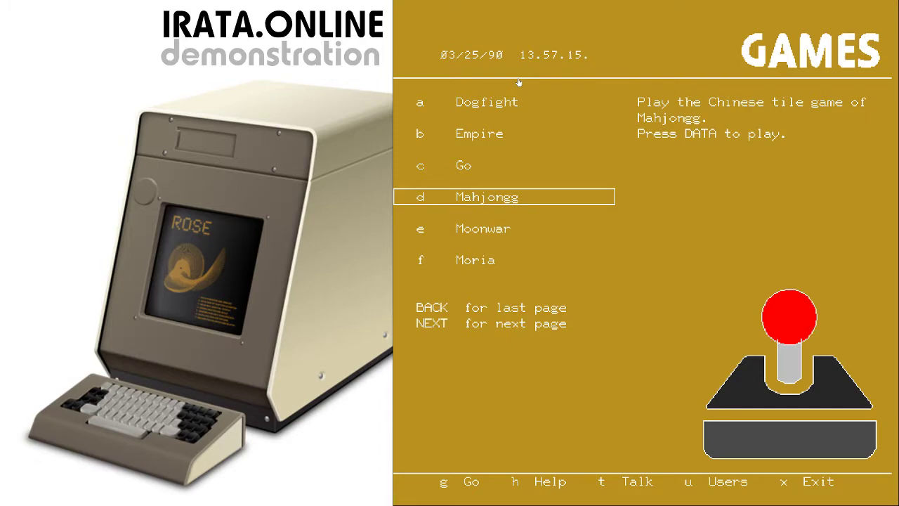
{"action": "key", "text": "Down"}
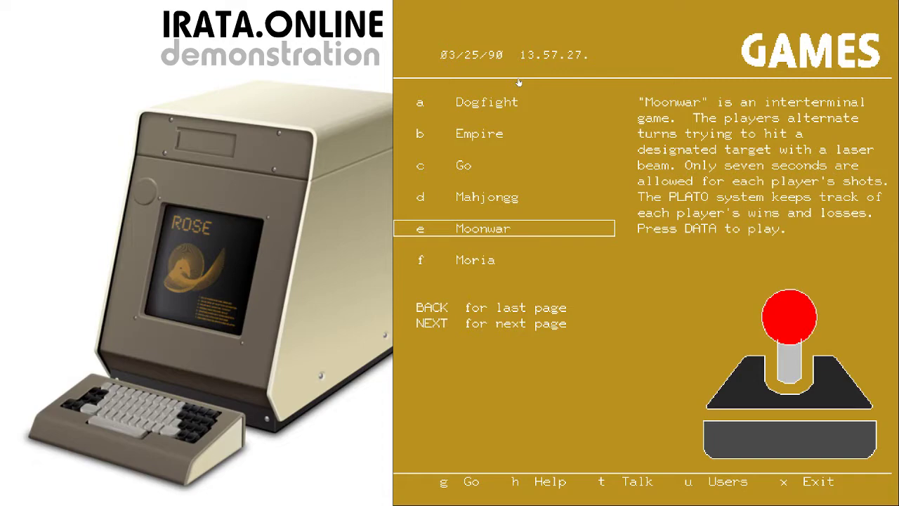
{"action": "key", "text": "Down"}
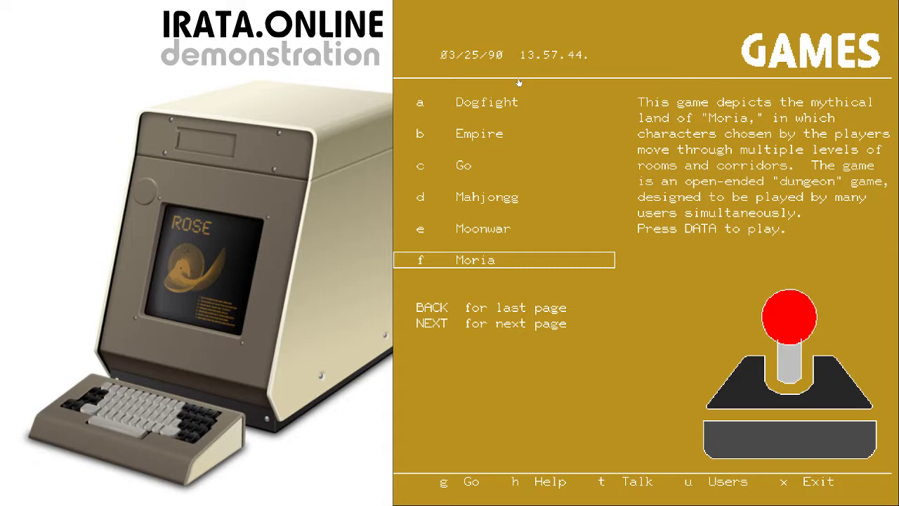
{"action": "key", "text": "Return"}
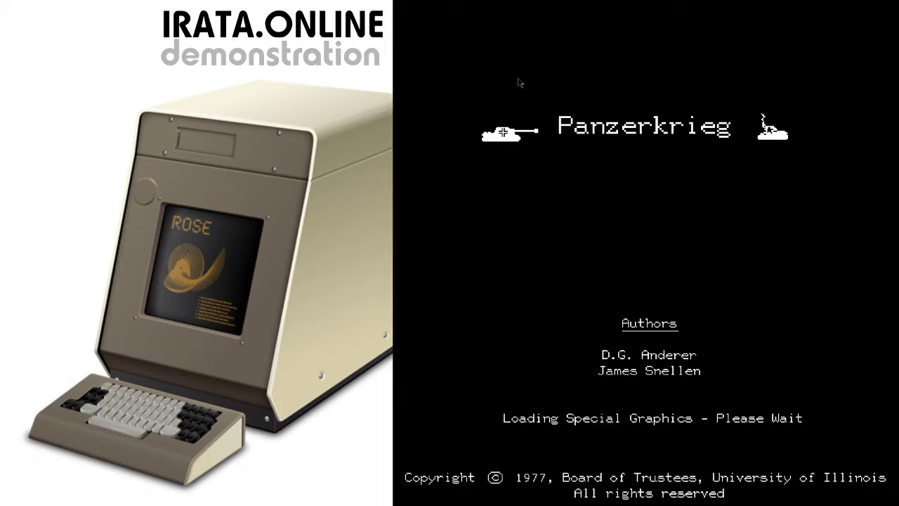
Pass the Panzerkrieg title, list possible opponents, and bring up the TERM command prompt
{"action": "key", "text": "Return"}
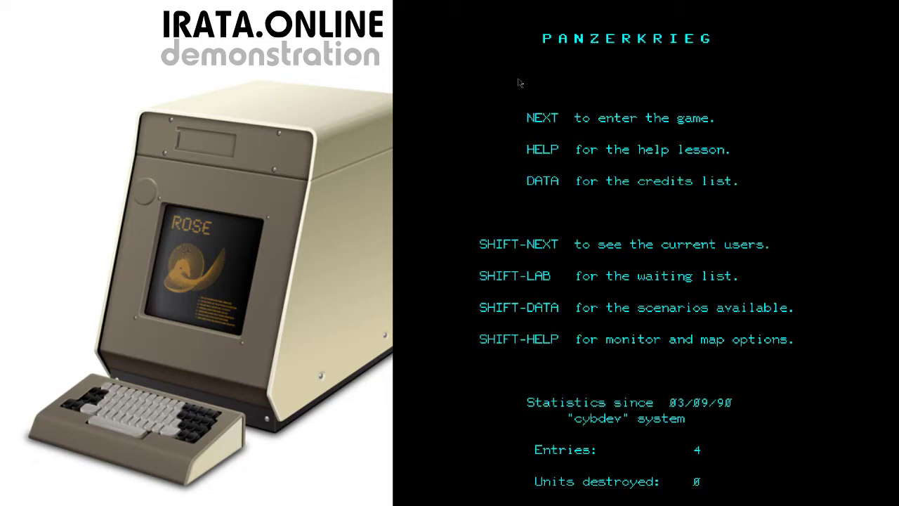
{"action": "key", "text": "Return"}
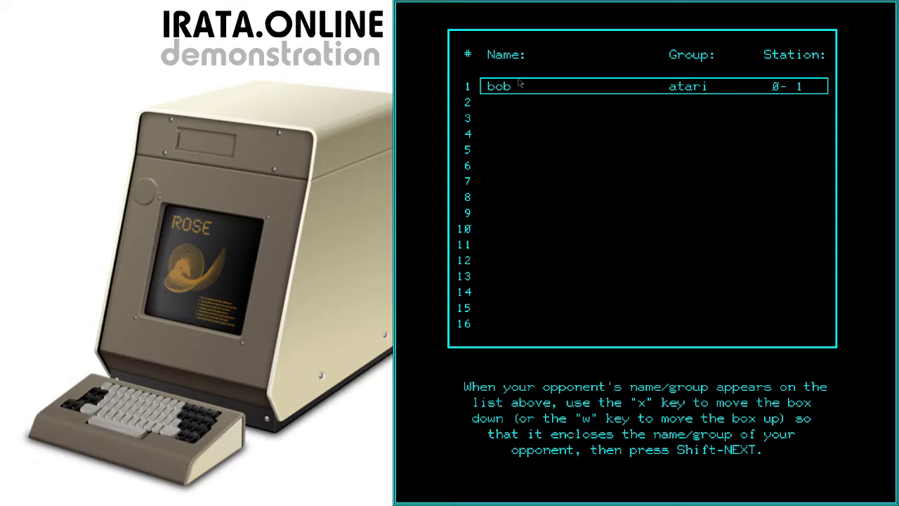
{"action": "key", "text": "ctrl+t"}
Page user 'admin' in group 's' using the talk TERM command
{"action": "type", "text": "talk"}
{"action": "key", "text": "Return"}
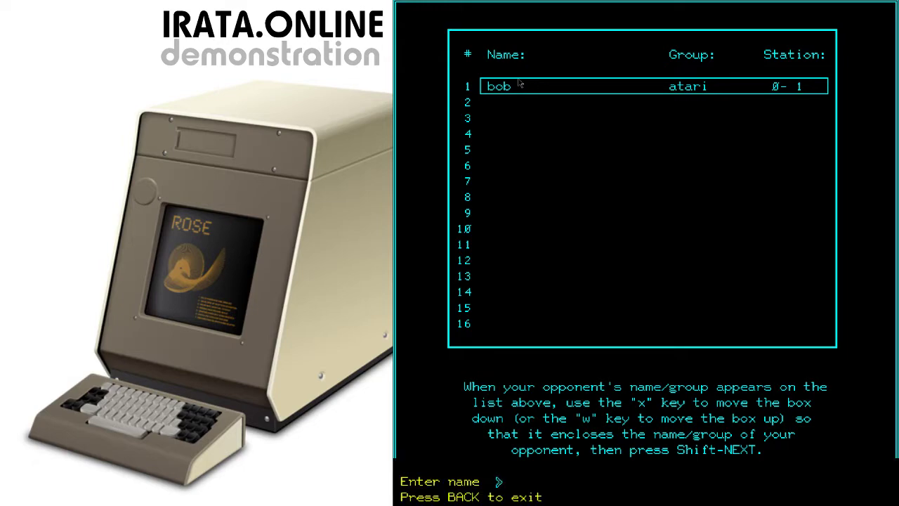
{"action": "type", "text": "admin"}
{"action": "key", "text": "Return"}
{"action": "type", "text": "s"}
{"action": "key", "text": "Return"}
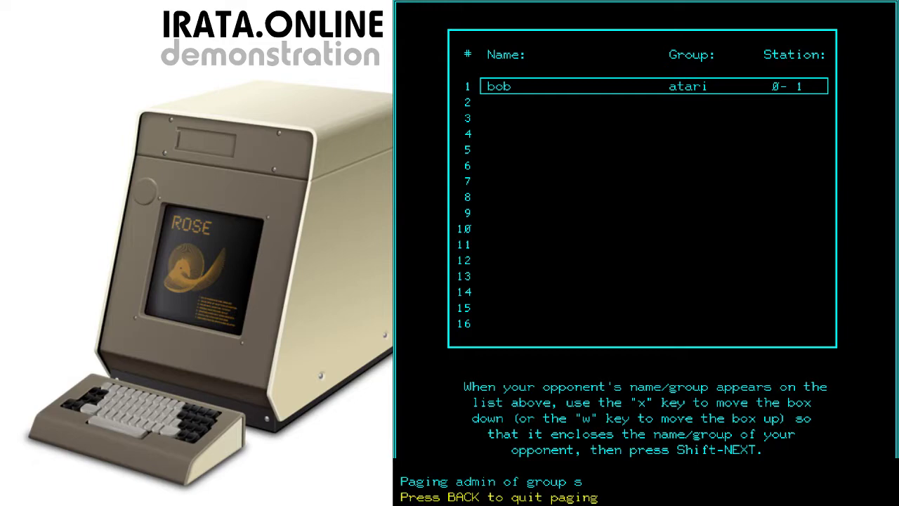
Send 'Hey, what's up?', 'Let's play tankwar!' and 'ok', then close the chat
{"action": "type", "text": "Hey, what's up"}
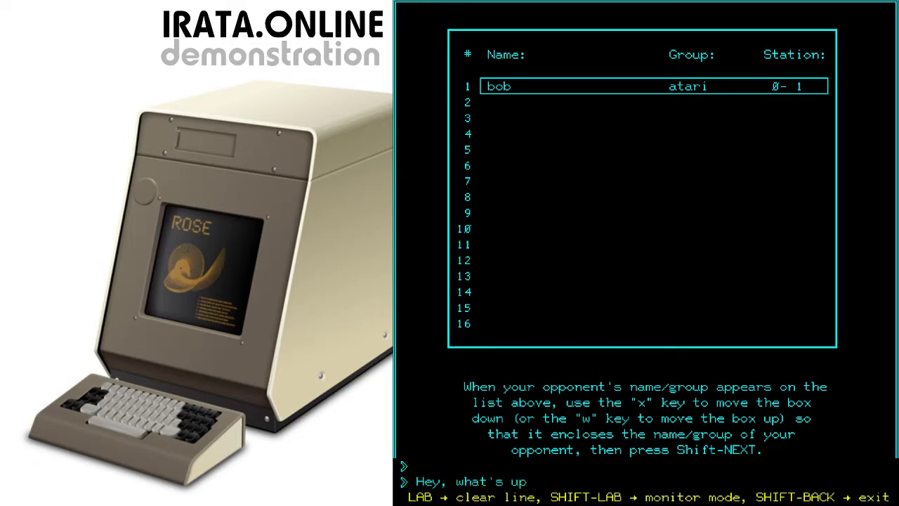
{"action": "type", "text": "?"}
{"action": "type", "text": "Let's play ta"}
{"action": "type", "text": "nkwar!"}
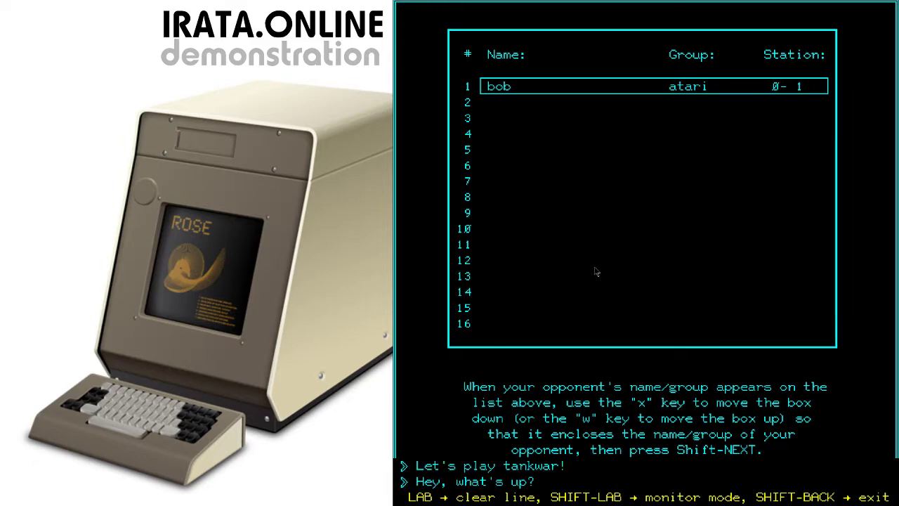
{"action": "key", "text": "Return"}
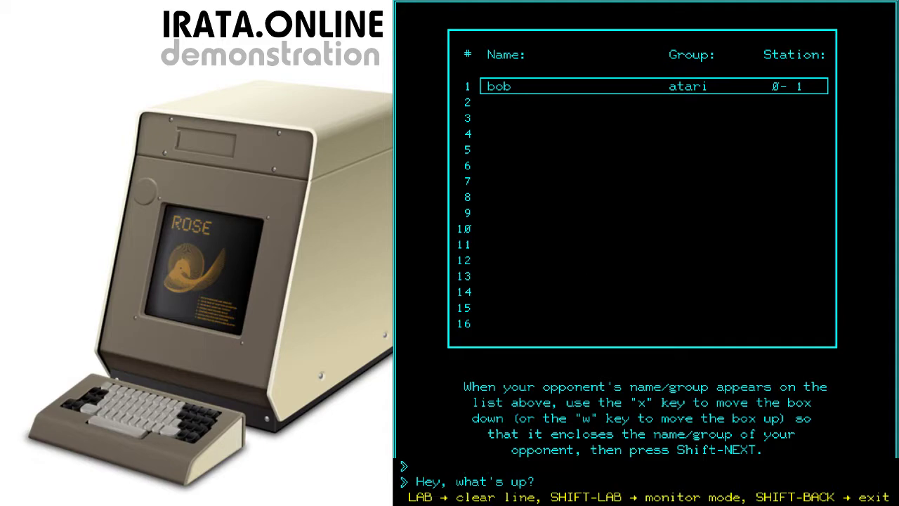
{"action": "type", "text": "ok!"}
{"action": "key", "text": "Return"}
{"action": "key", "text": "shift+Return"}
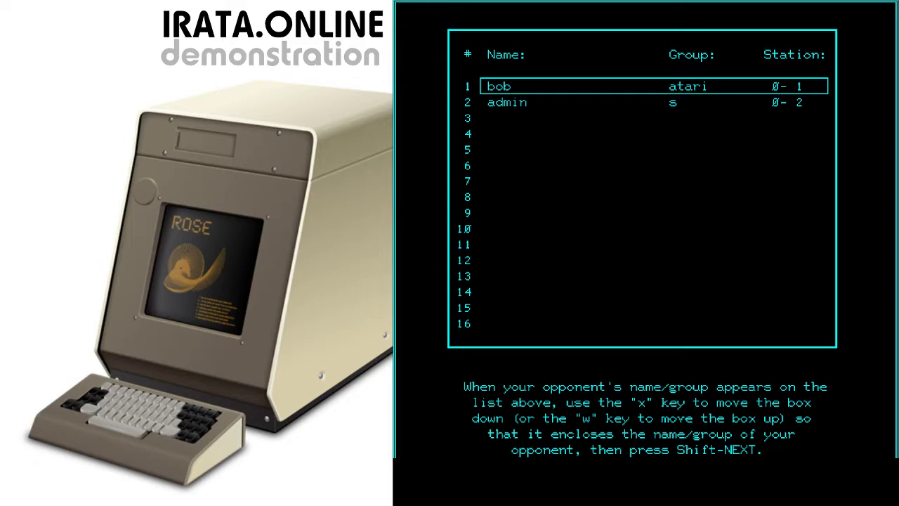
Mark the second listed player as the Panzerkrieg opponent to bring up the scenario choices
{"action": "key", "text": "x"}
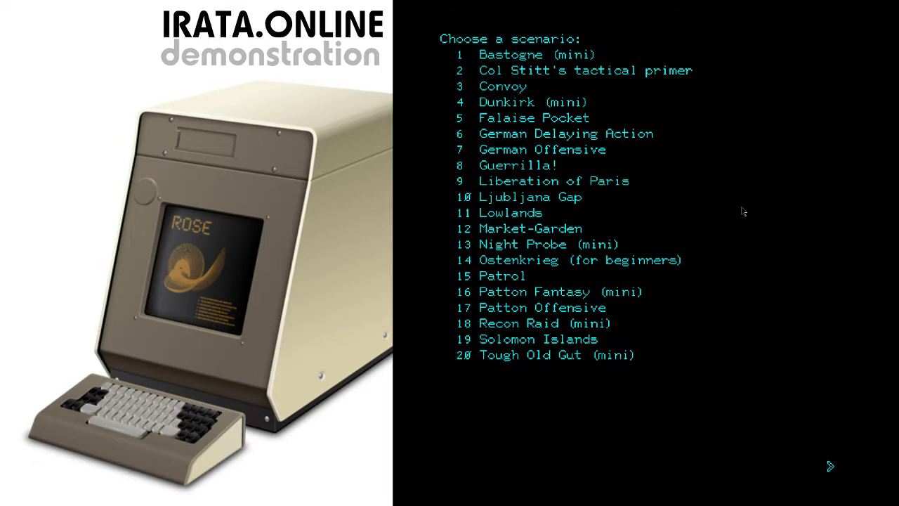
Pick Bastogne (mini), read its description, and continue to the unit deployment map
{"action": "key", "text": "Return"}
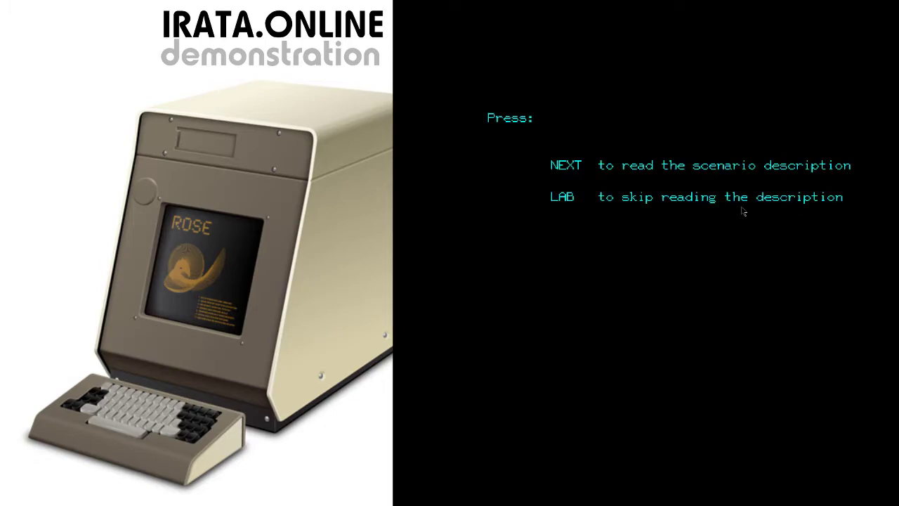
{"action": "key", "text": "Return"}
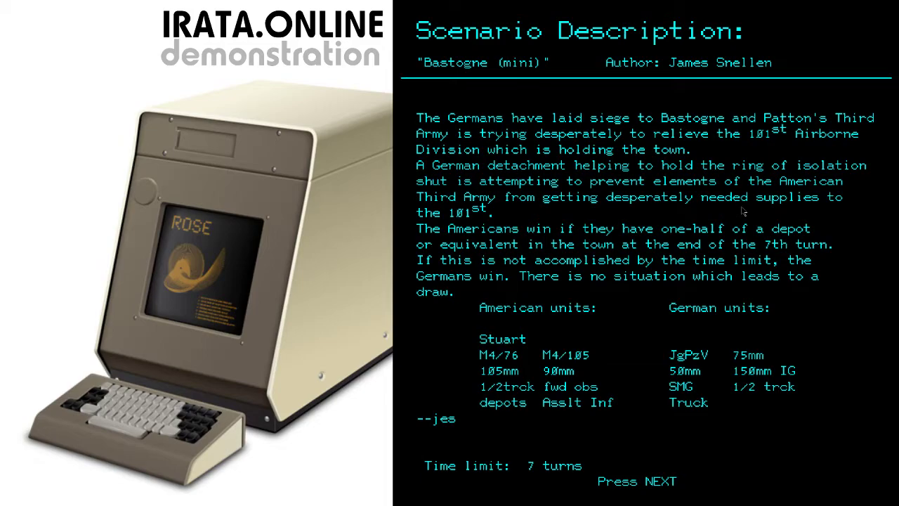
{"action": "key", "text": "Return"}
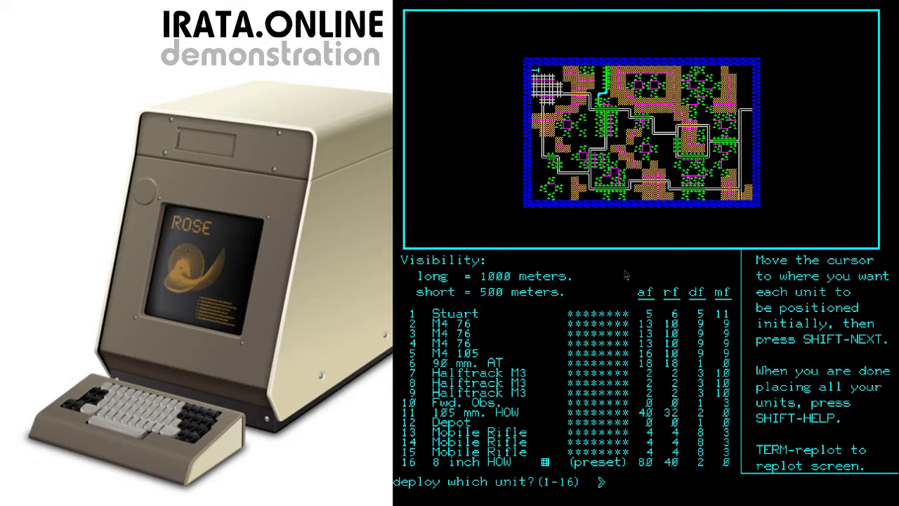
Deploy unit 2, the M4 76 tank, at map position (44,13)
{"action": "type", "text": "2"}
{"action": "key", "text": "Return"}
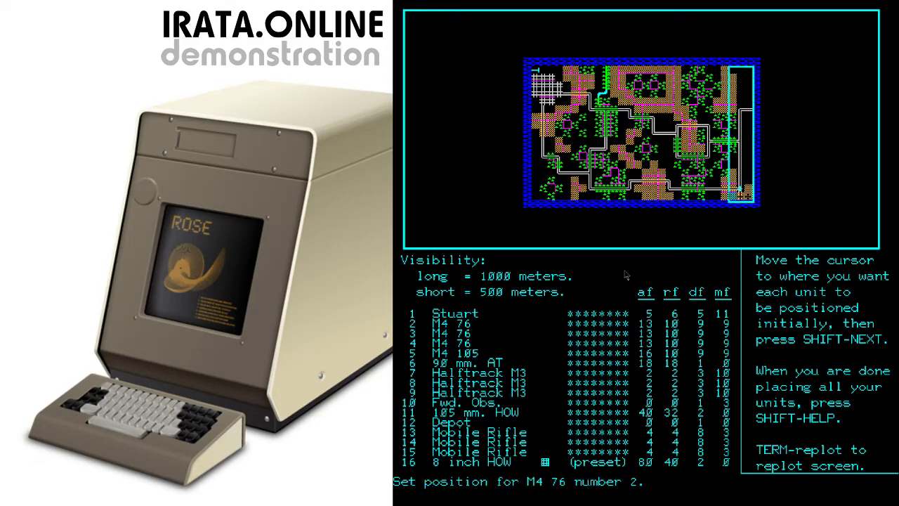
{"action": "key", "text": "Down"}
{"action": "key", "text": "Left"}
{"action": "key", "text": "Right"}
{"action": "key", "text": "Right"}
{"action": "key", "text": "Up"}
{"action": "key", "text": "Up"}
{"action": "key", "text": "Up"}
{"action": "key", "text": "Up"}
{"action": "key", "text": "Up"}
{"action": "key", "text": "Up"}
{"action": "key", "text": "shift+Return"}
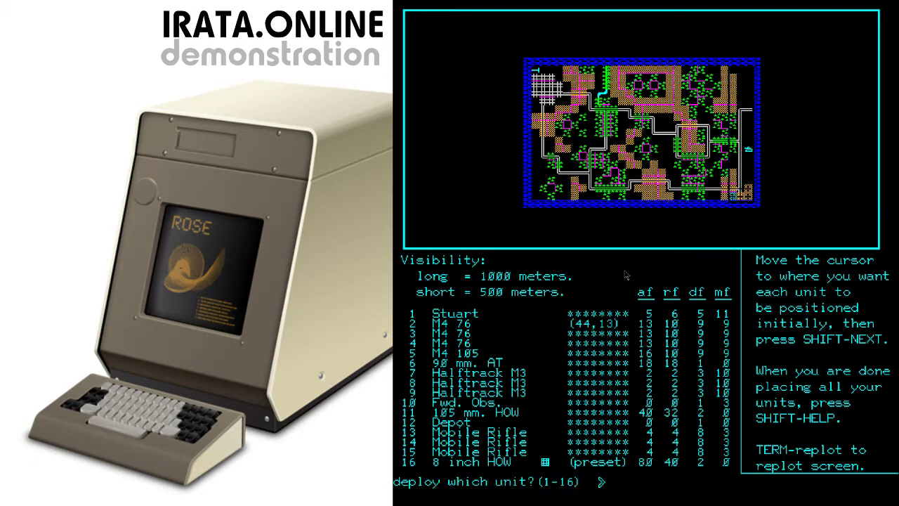
{"action": "type", "text": "x"}
{"action": "key", "text": "BackSpace"}
Quit Panzerkrieg, choose to continue working, and back out of the Games pages to the Main Menu
{"action": "key", "text": "shift+Escape"}
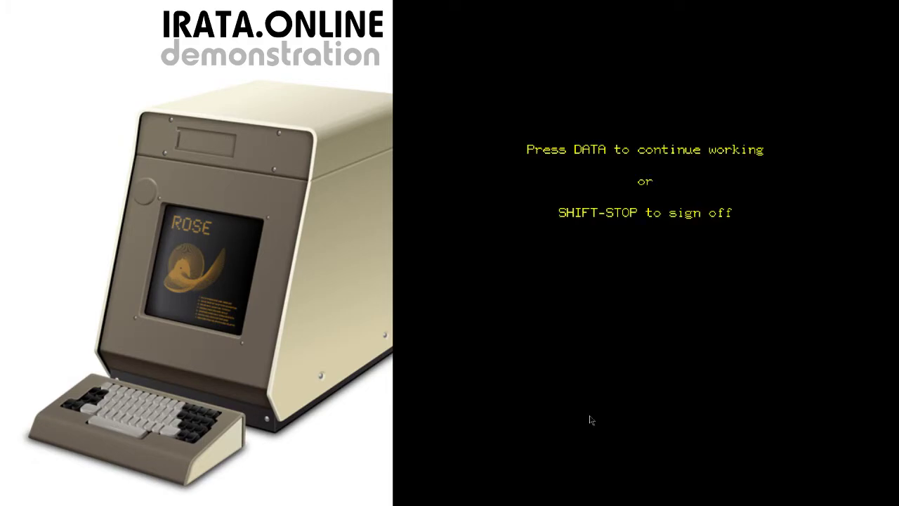
{"action": "key", "text": "ctrl+d"}
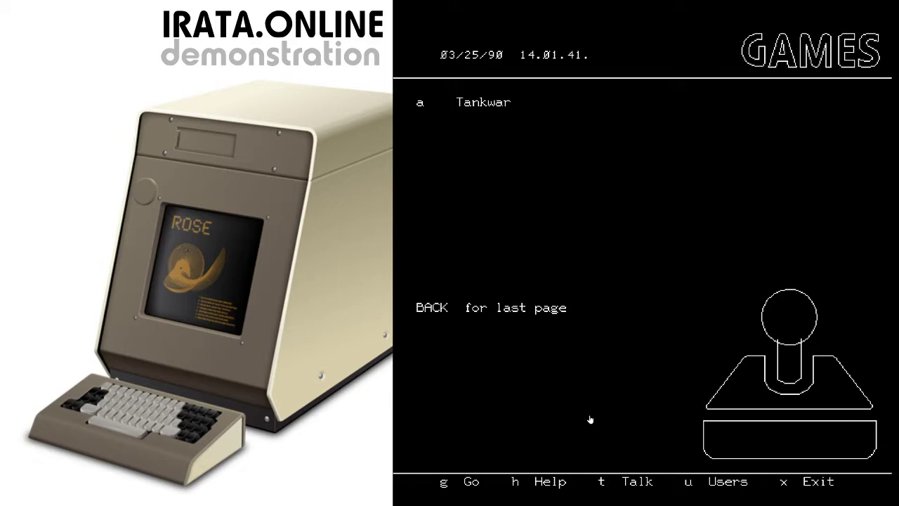
{"action": "key", "text": "shift+Return"}
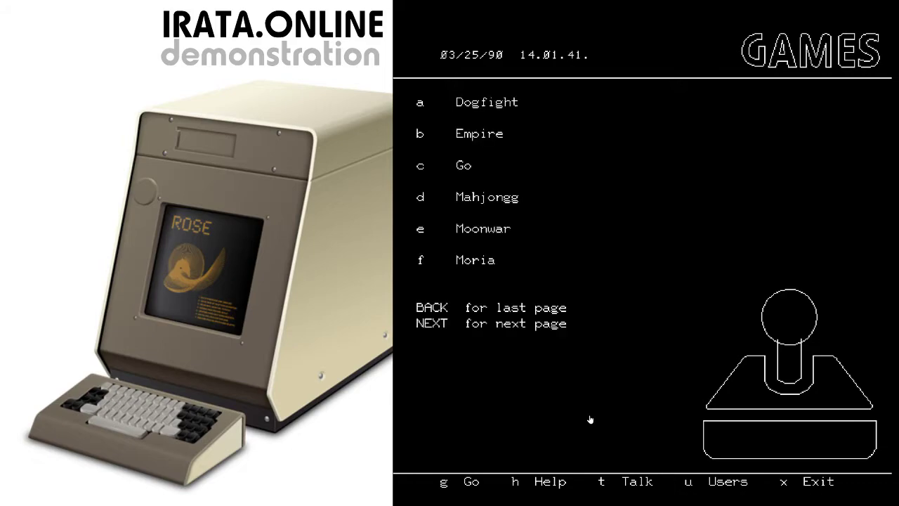
{"action": "key", "text": "shift+Return"}
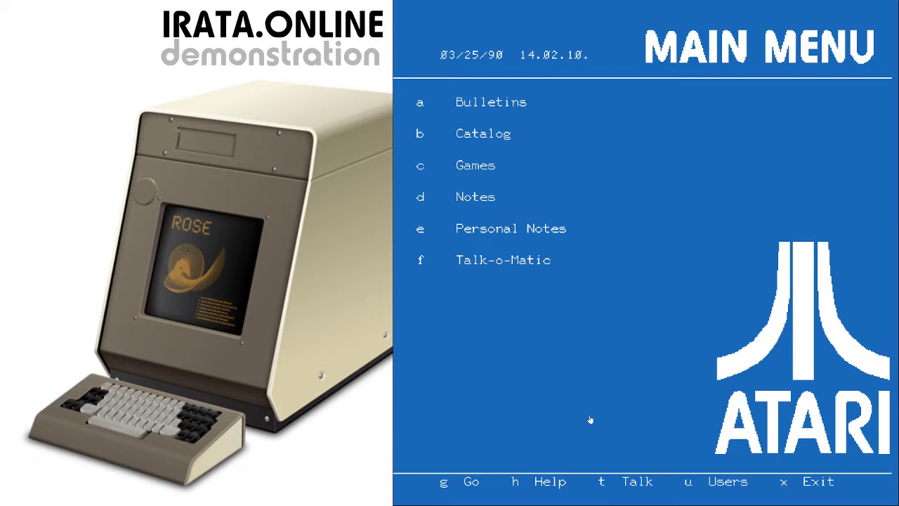
Choose option d to show the NOTES menu with categories a–f
{"action": "key", "text": "d"}
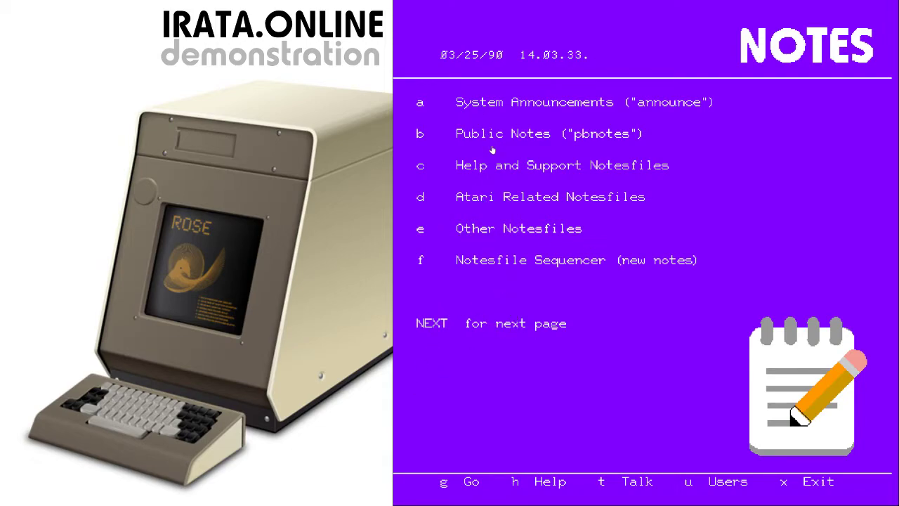
Open category c, Help and Support Notesfiles, showing FAQ, Help Desk and Fix List
{"action": "left_click", "coordinate": [493, 170]}
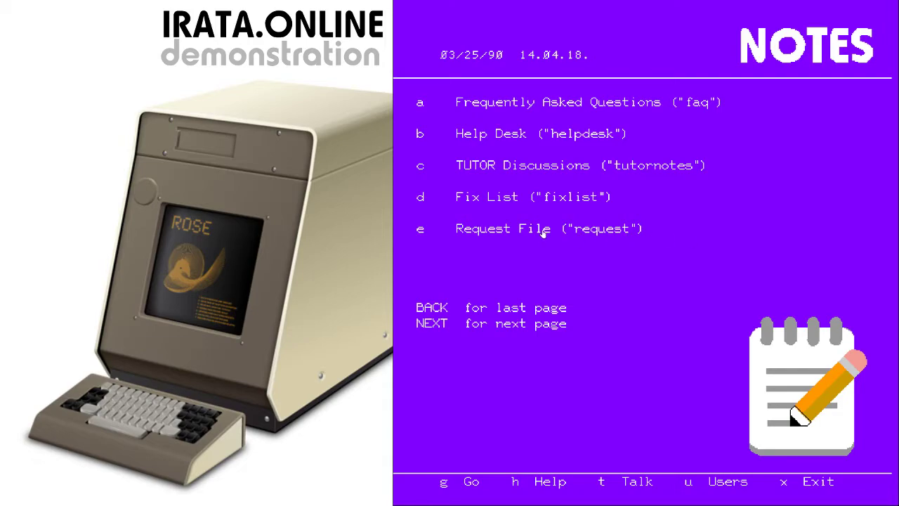
Page forward to the Atari 8-bit, 2600, ST, Lynx and Jaguar notesfiles
{"action": "key", "text": "Return"}
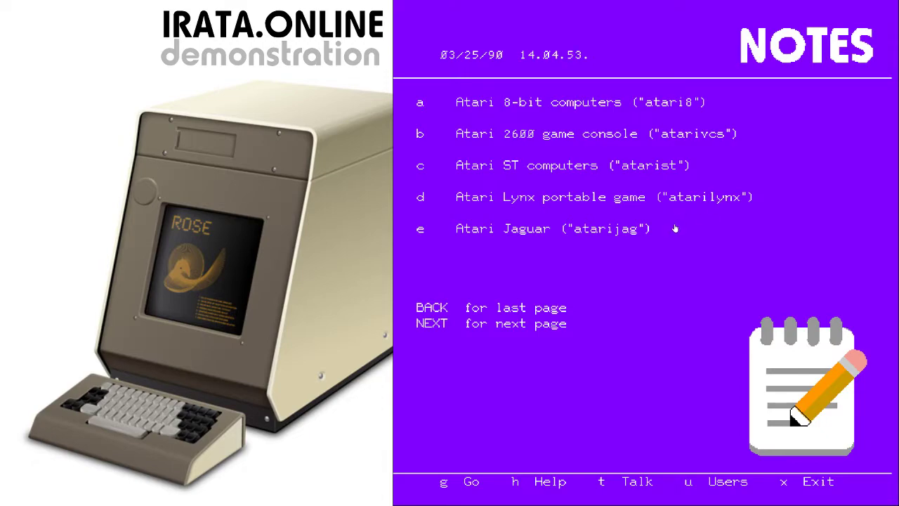
Page ahead to the Commodore, TI and Apple groups, then back to the Atari groups
{"action": "key", "text": "Return"}
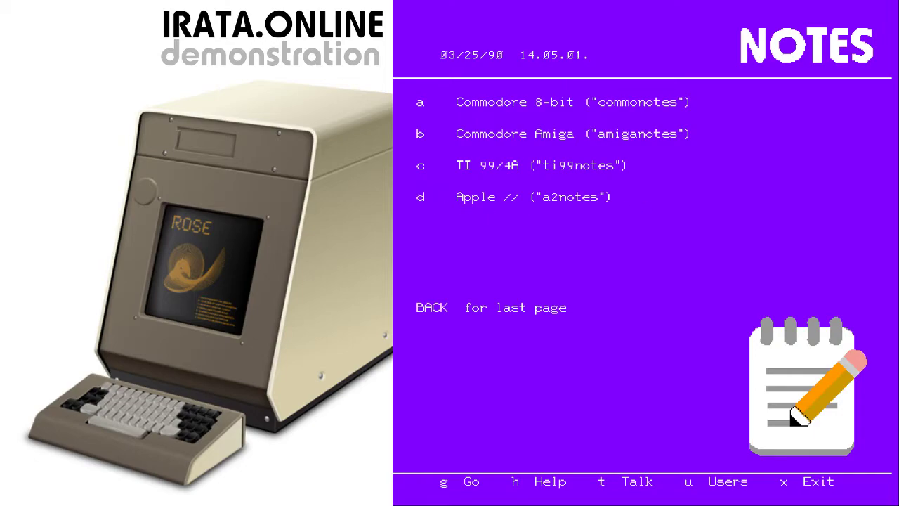
{"action": "key", "text": "ctrl+b"}
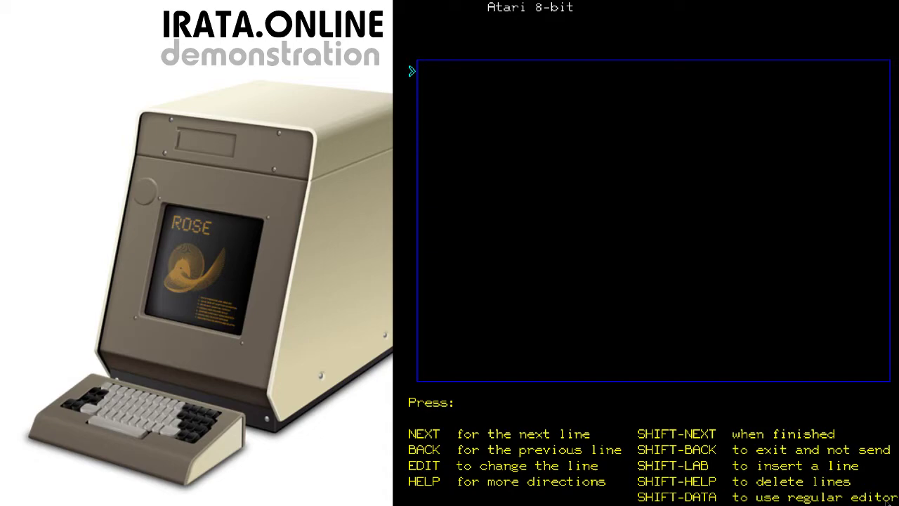
Type the response 'Hello everyone! I really like this system!' on the first line
{"action": "type", "text": "Hello everyone"}
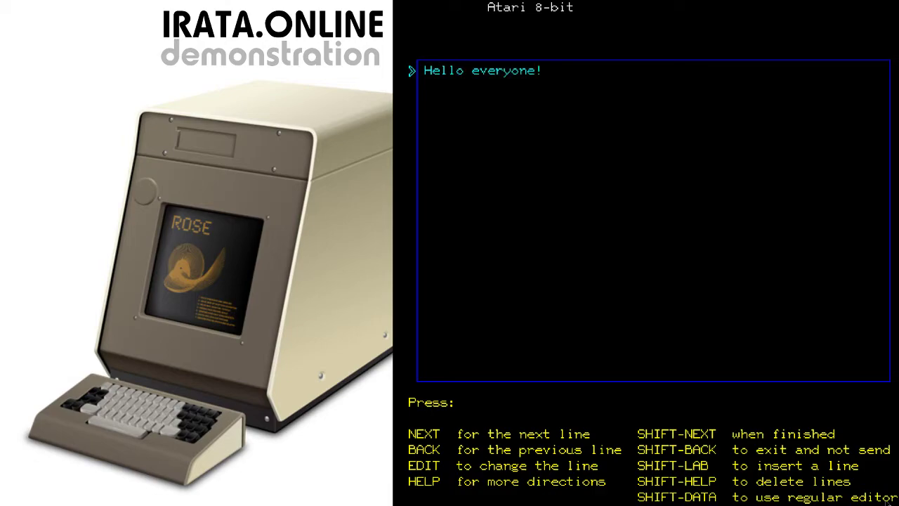
{"action": "type", "text": "! I really like this system"}
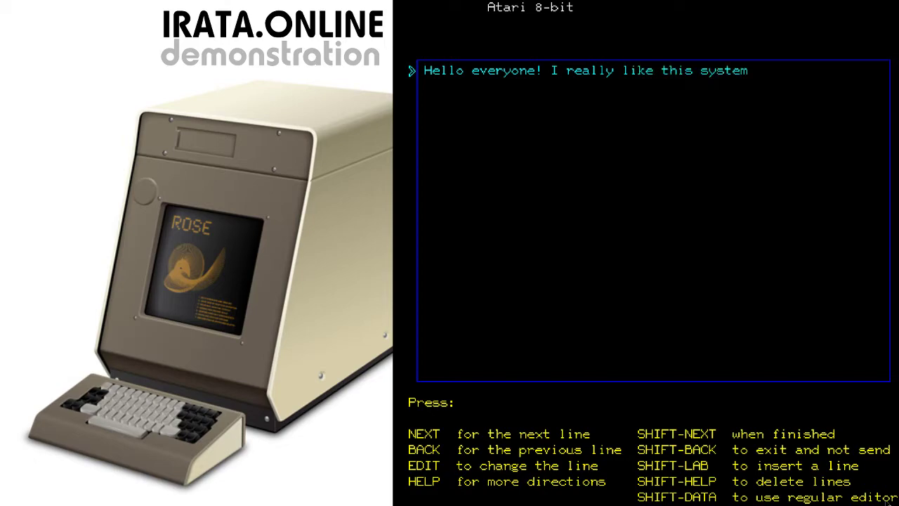
{"action": "type", "text": "!"}
{"action": "key", "text": "Return"}
Add and correct a signature line with the author's name, then post the response
{"action": "key", "text": "Return"}
{"action": "type", "text": "-Thom"}
{"action": "key", "text": "Return"}
{"action": "key", "text": "ctrl+b"}
{"action": "key", "text": "BackSpace"}
{"action": "key", "text": "BackSpace"}
{"action": "key", "text": "BackSpace"}
{"action": "key", "text": "BackSpace"}
{"action": "type", "text": "bob"}
{"action": "key", "text": "BackSpace"}
{"action": "key", "text": "BackSpace"}
{"action": "key", "text": "BackSpace"}
{"action": "type", "text": "bob"}
{"action": "key", "text": "Return"}
{"action": "key", "text": "shift+Return"}
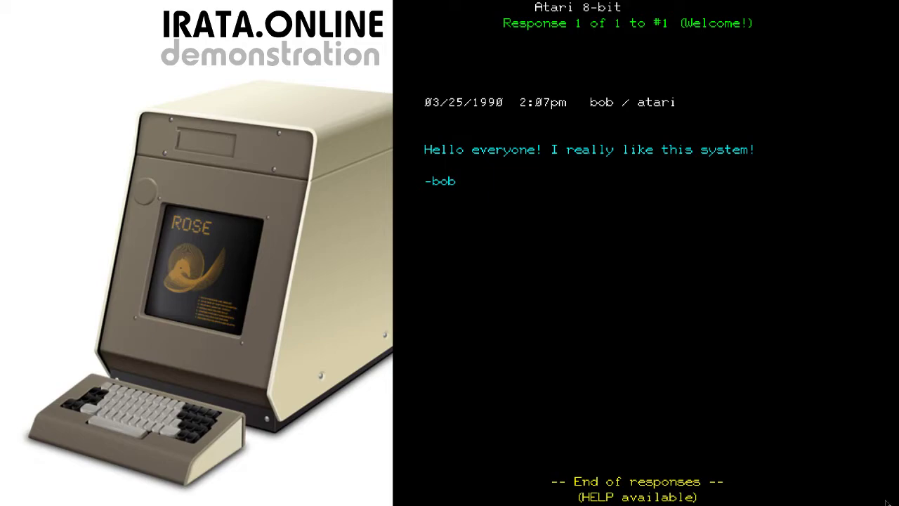
Go back to the notes index and open response 1,1 to review the posted reply
{"action": "key", "text": "Return"}
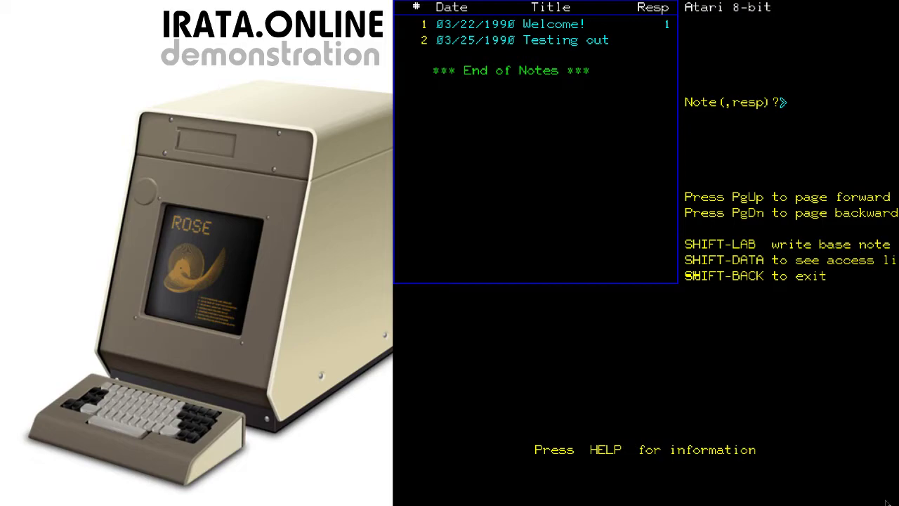
{"action": "type", "text": "1,1"}
{"action": "key", "text": "Return"}
Exit the Atari 8-bit notes file back to the NOTES menu with SHIFT-BACK
{"action": "key", "text": "ctrl+shift+b"}
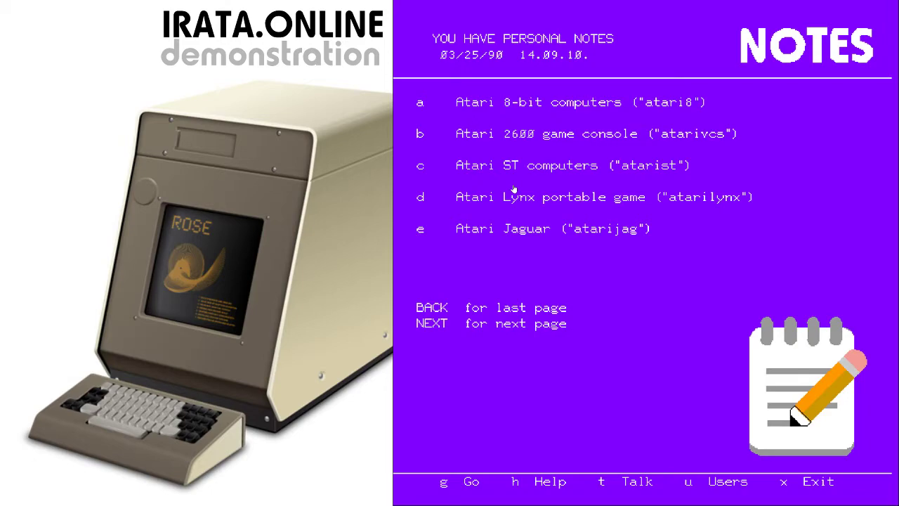
From the main menu, open Personal Notes (e), read the waiting note and delete it
{"action": "key", "text": "x"}
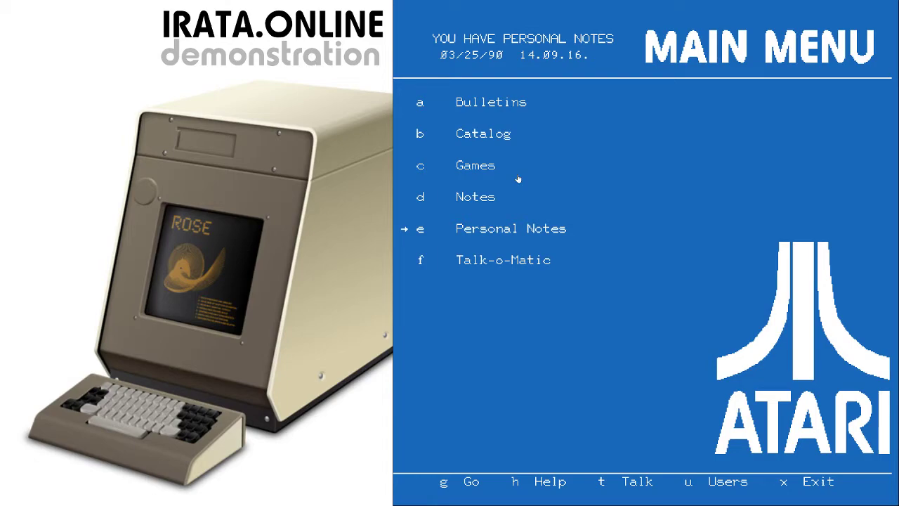
{"action": "key", "text": "e"}
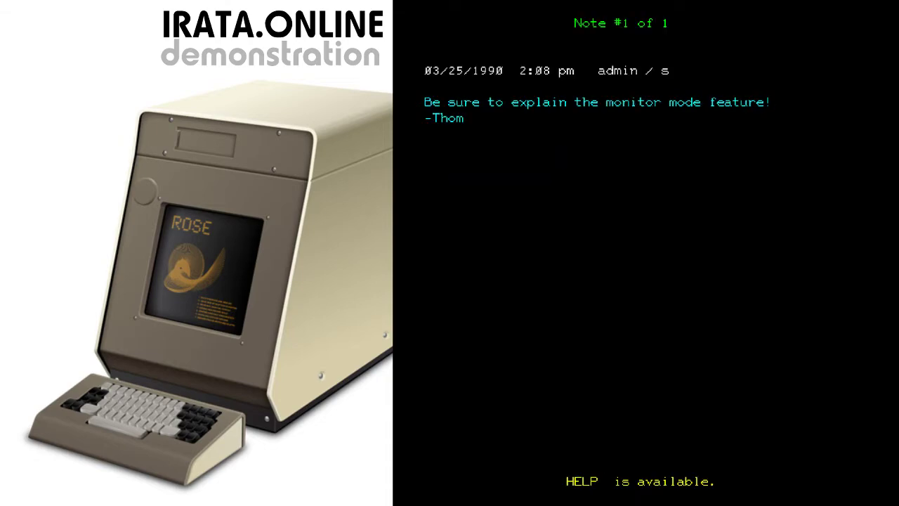
{"action": "key", "text": "d"}
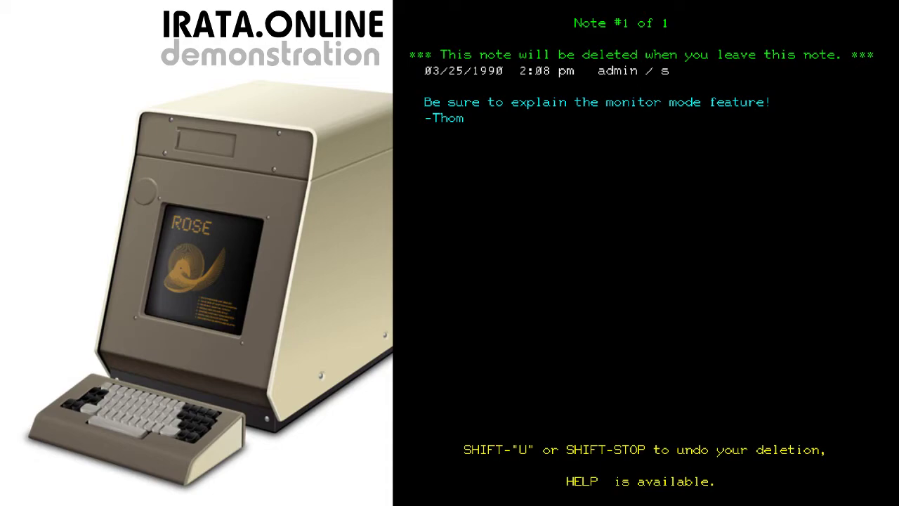
{"action": "key", "text": "Return"}
{"action": "key", "text": "ctrl+b"}
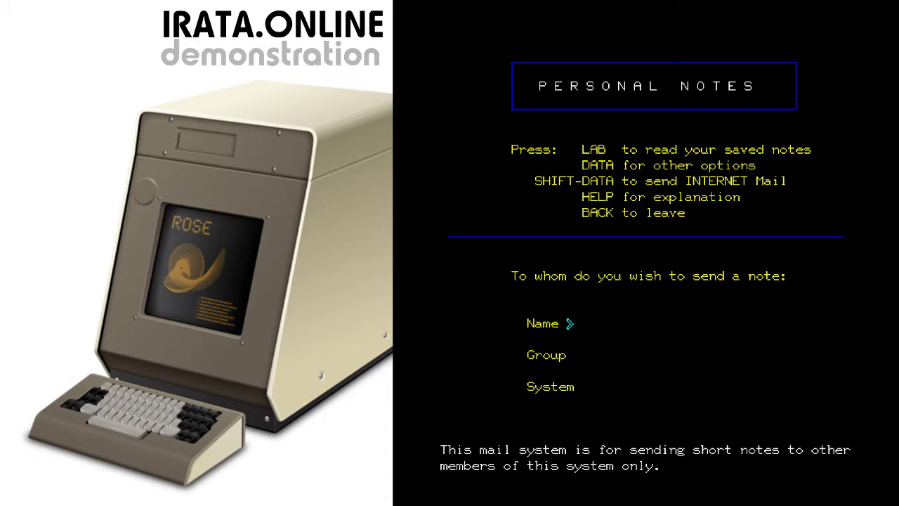
Enter the recipient's full name and group atari for the new personal note
{"action": "type", "text": "thomas cherryhomes"}
{"action": "key", "text": "Return"}
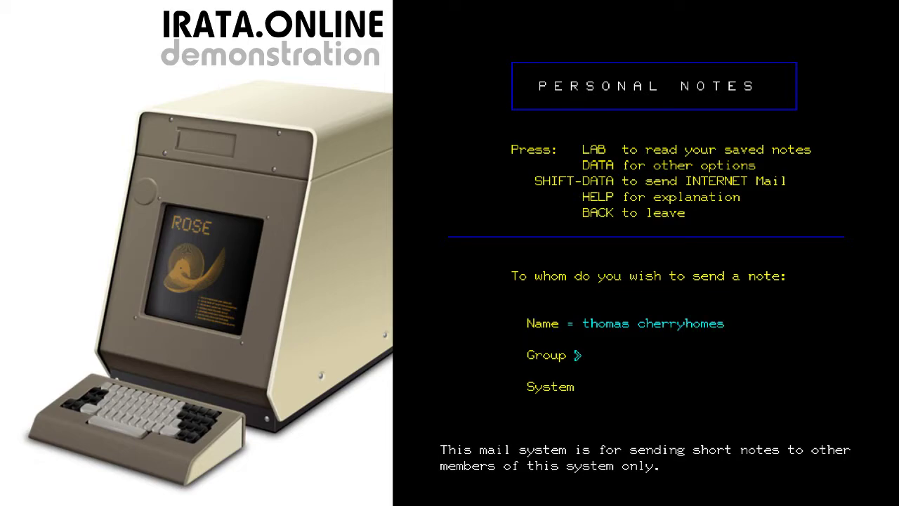
{"action": "type", "text": "atari"}
{"action": "key", "text": "Return"}
{"action": "key", "text": "Return"}
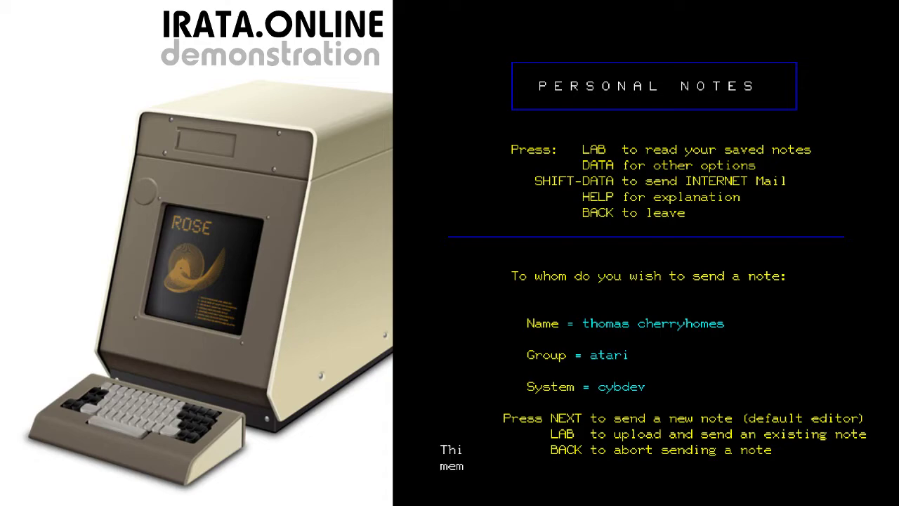
Write a two-line note promising to explain the monitor mode feature shortly
{"action": "key", "text": "Return"}
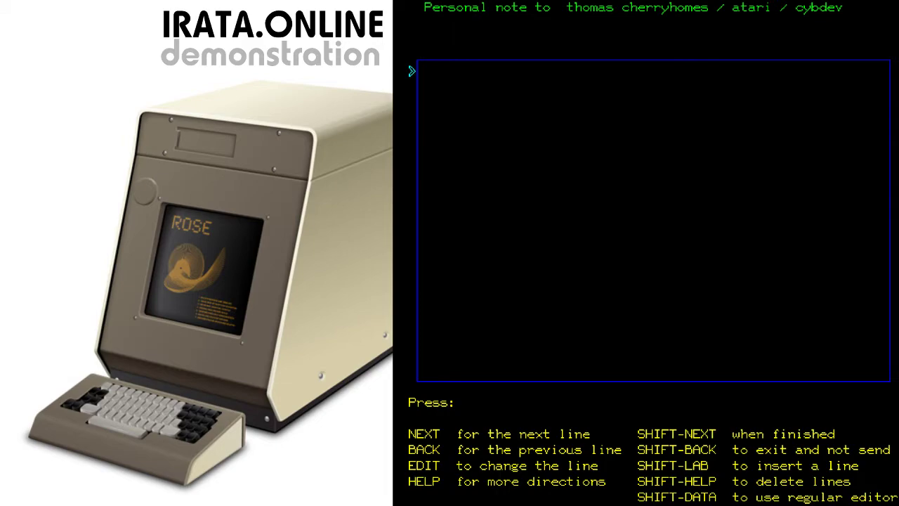
{"action": "type", "text": "Hi Thom, Yes, I will e"}
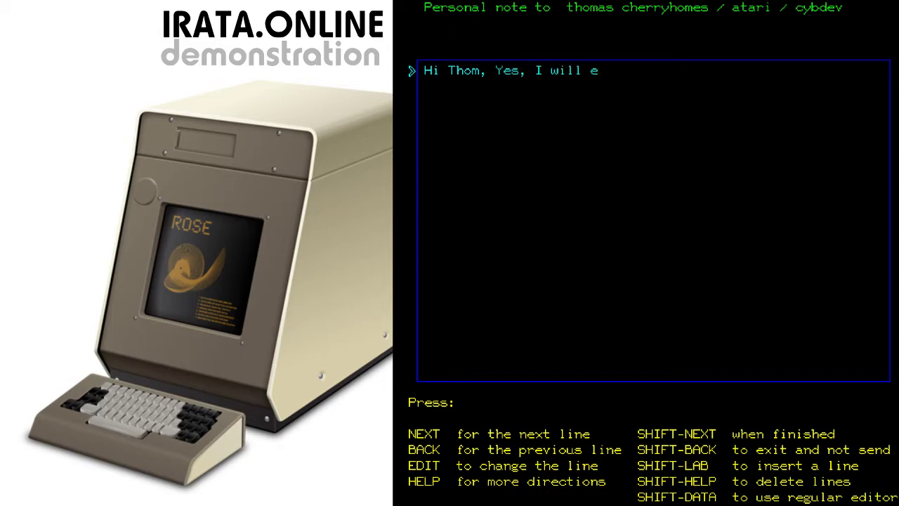
{"action": "type", "text": "xplain the monitor mode feature,"}
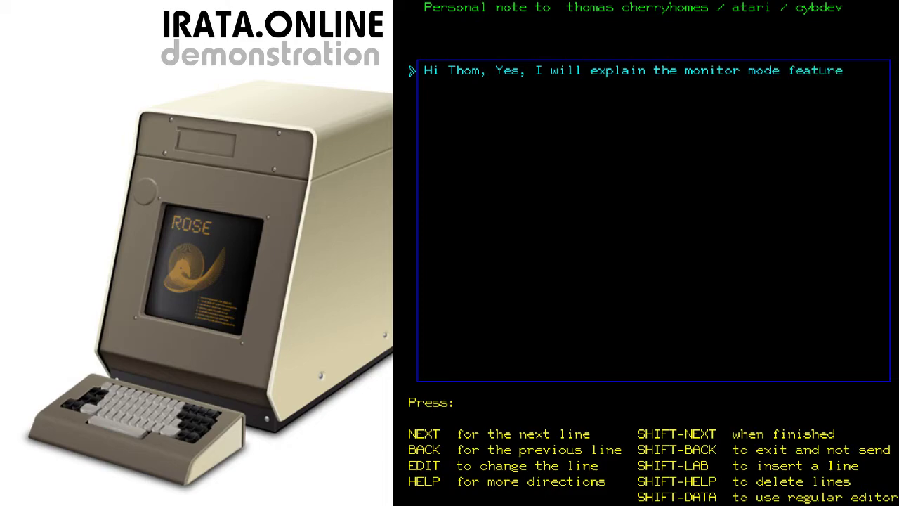
{"action": "key", "text": "Return"}
{"action": "type", "text": "shortly."}
{"action": "key", "text": "Return"}
{"action": "key", "text": "Return"}
{"action": "key", "text": "Return"}
Re-address the note to the recipient's full name, group atari, system cybdev
{"action": "key", "text": "ctrl+b"}
{"action": "key", "text": "ctrl+b"}
{"action": "key", "text": "shift+Return"}
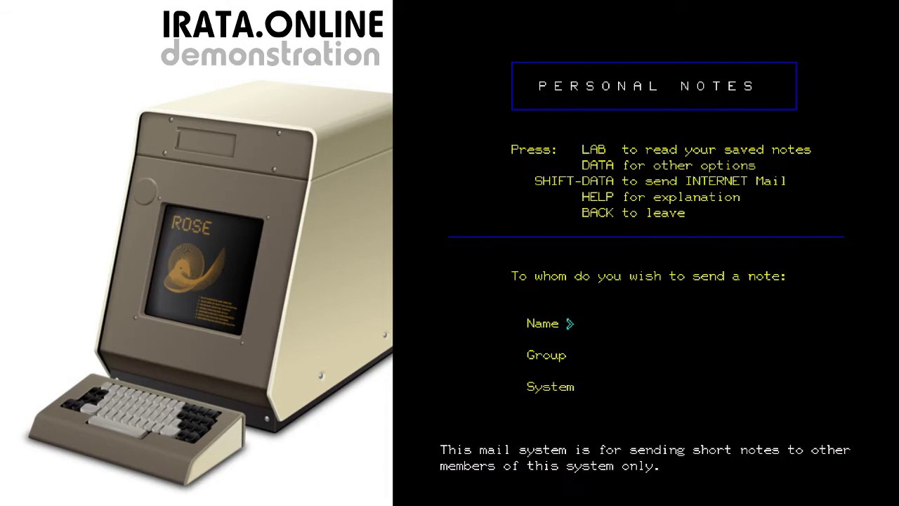
{"action": "type", "text": "thomas cherryhomes"}
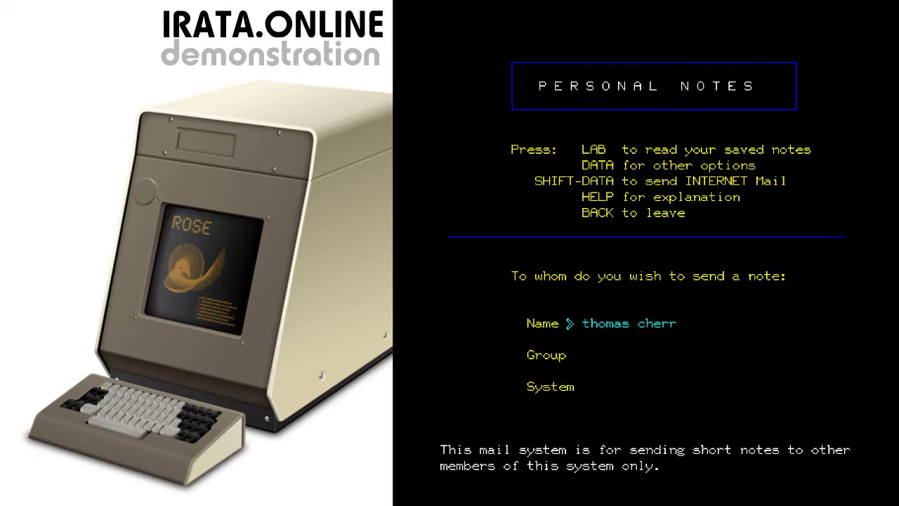
{"action": "key", "text": "Return"}
{"action": "type", "text": "atari"}
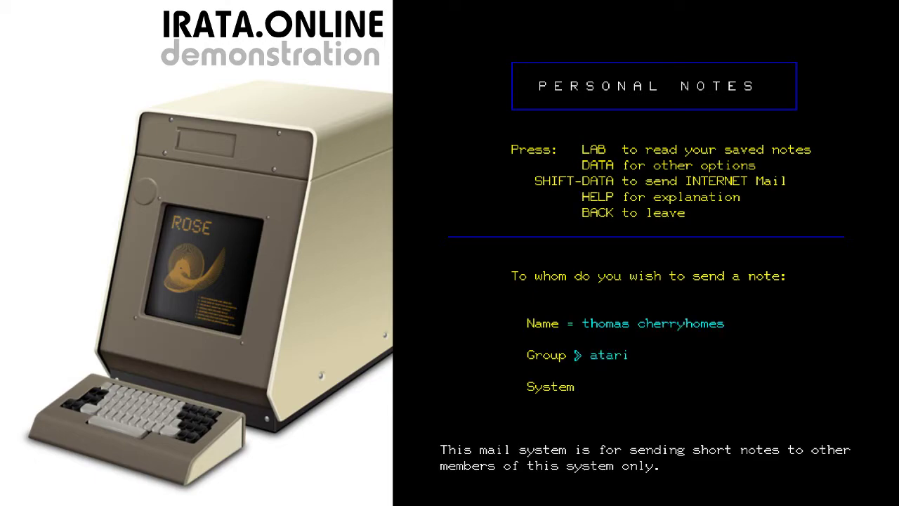
{"action": "key", "text": "Return"}
{"action": "key", "text": "Return"}
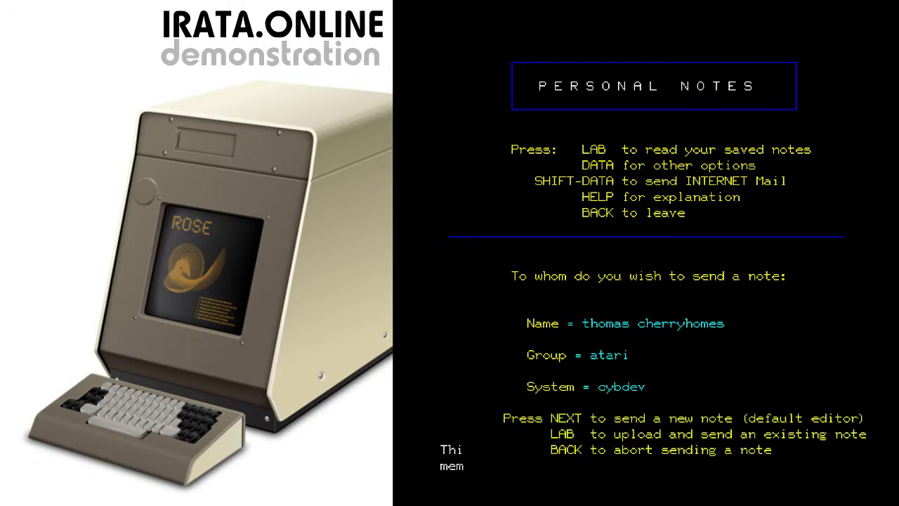
Write 'Yes, I will talk about monitor mode!' with your signature and send it
{"action": "key", "text": "Return"}
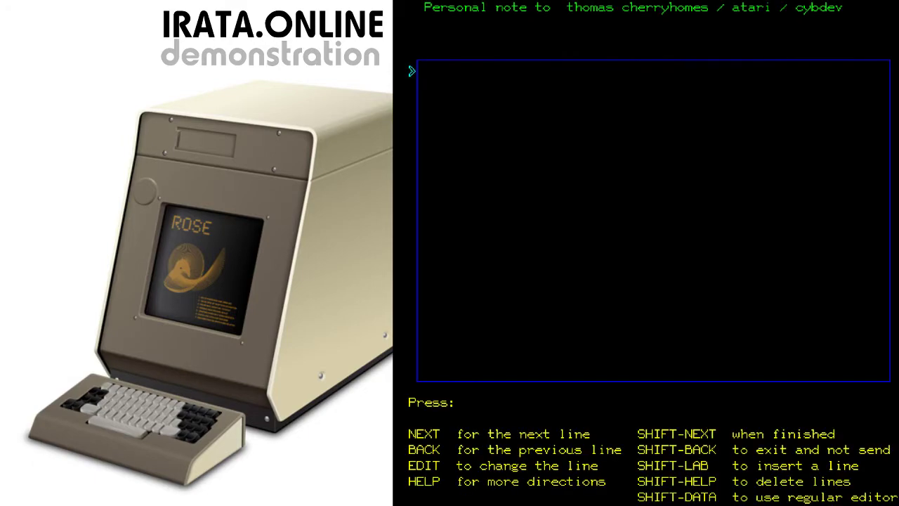
{"action": "type", "text": "Yes, I will send"}
{"action": "key", "text": "BackSpace"}
{"action": "key", "text": "BackSpace"}
{"action": "key", "text": "BackSpace"}
{"action": "key", "text": "BackSpace"}
{"action": "type", "text": "talk about monitor mode!"}
{"action": "key", "text": "Return"}
{"action": "key", "text": "Return"}
{"action": "type", "text": "-Bob"}
{"action": "key", "text": "Return"}
{"action": "key", "text": "shift+Return"}
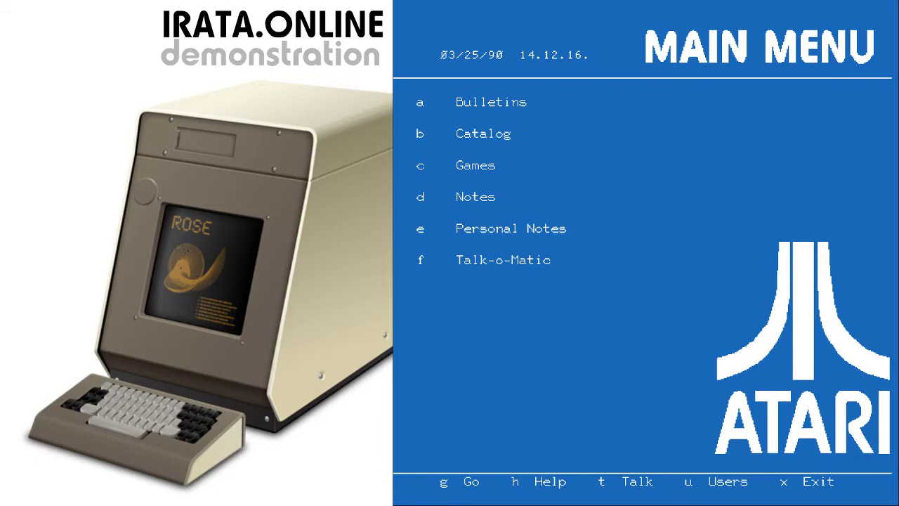
{"action": "key", "text": "a"}
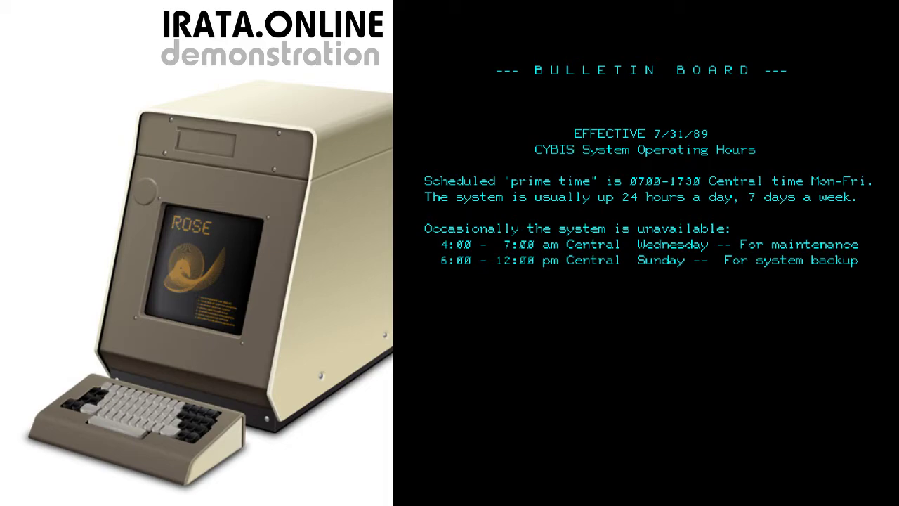
{"action": "key", "text": "Return"}
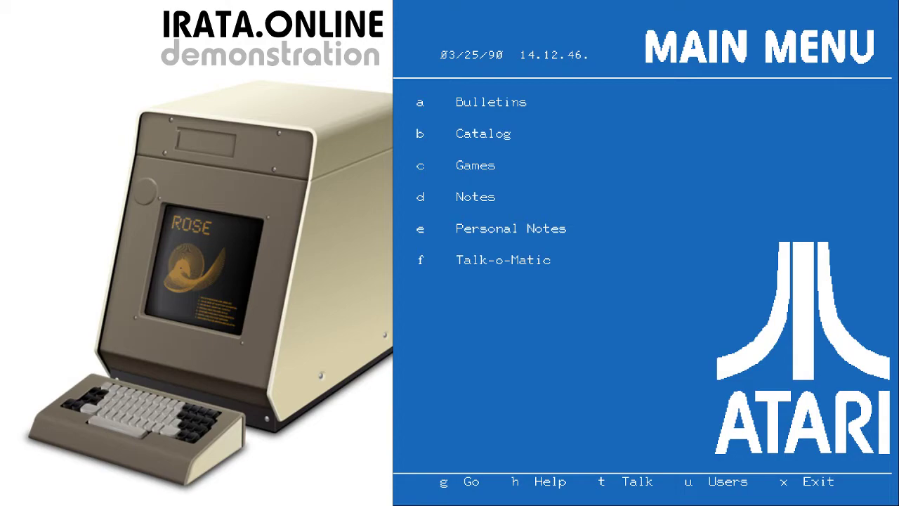
{"action": "key", "text": "g"}
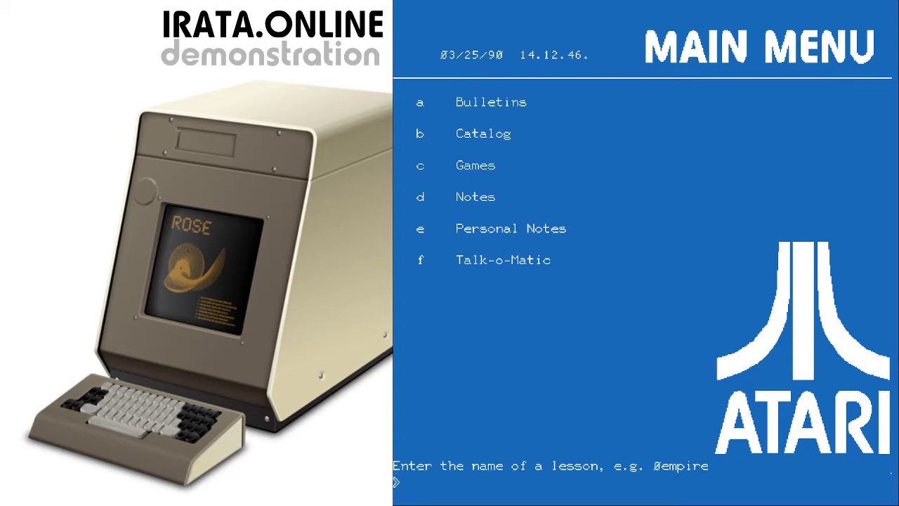
{"action": "type", "text": "atari8"}
{"action": "key", "text": "Return"}
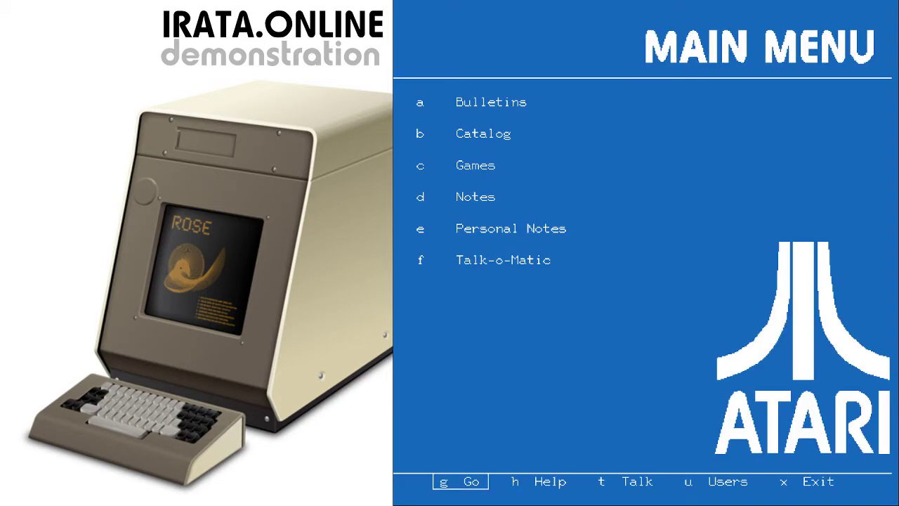
{"action": "key", "text": "g"}
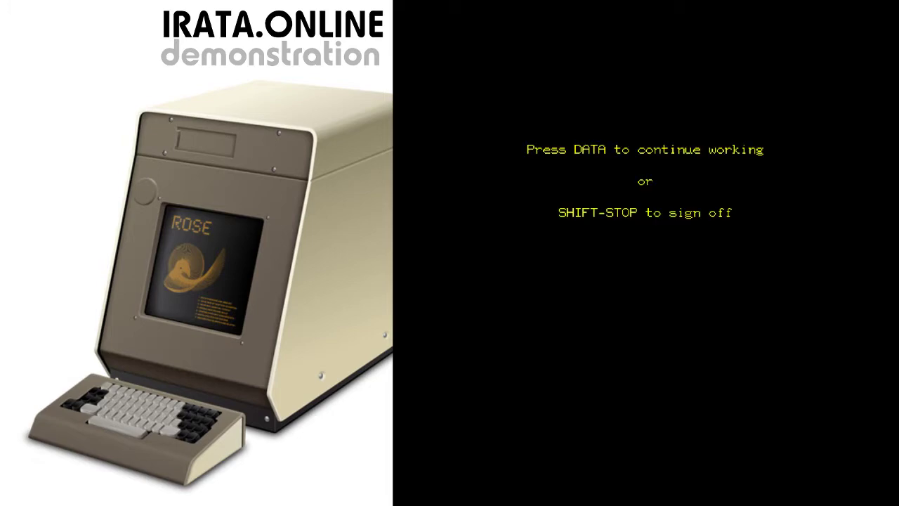
{"action": "key", "text": "ctrl+d"}
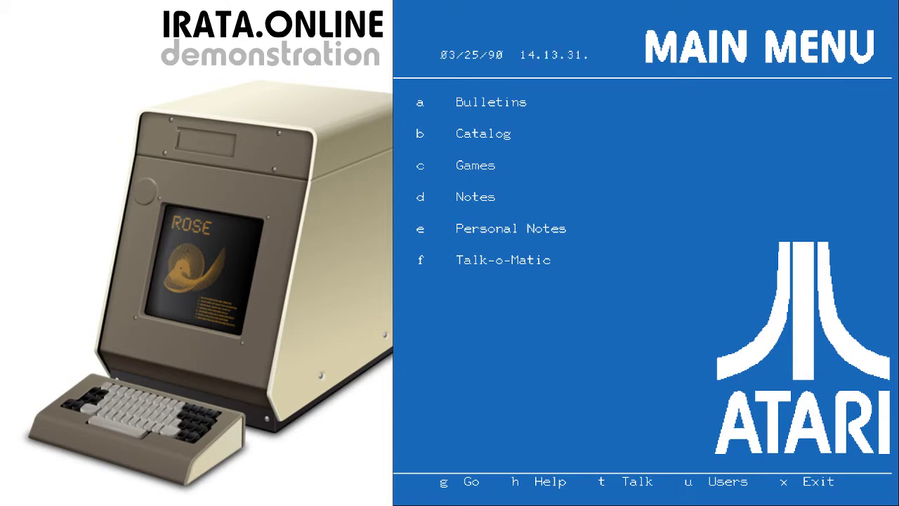
Open the Users page to see who is on the system
{"action": "key", "text": "u"}
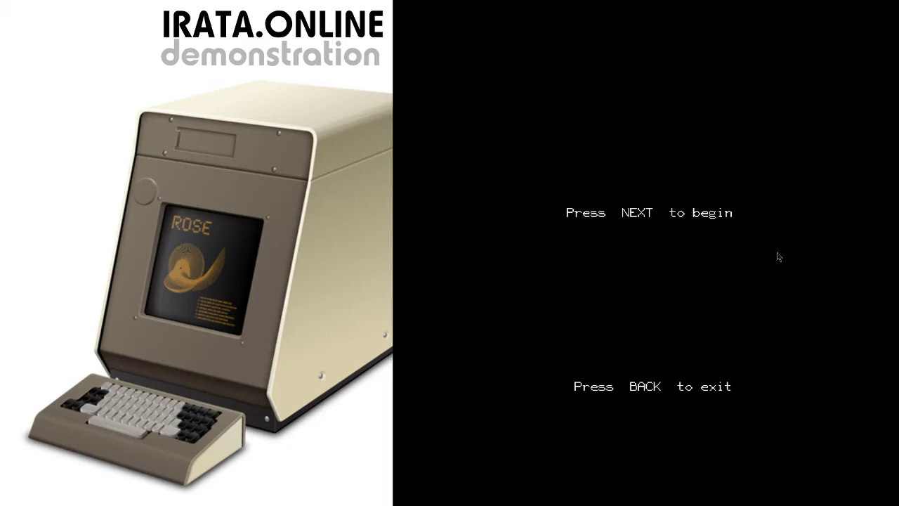
Sign on with the user name, group atari and the account password
{"action": "key", "text": "Return"}
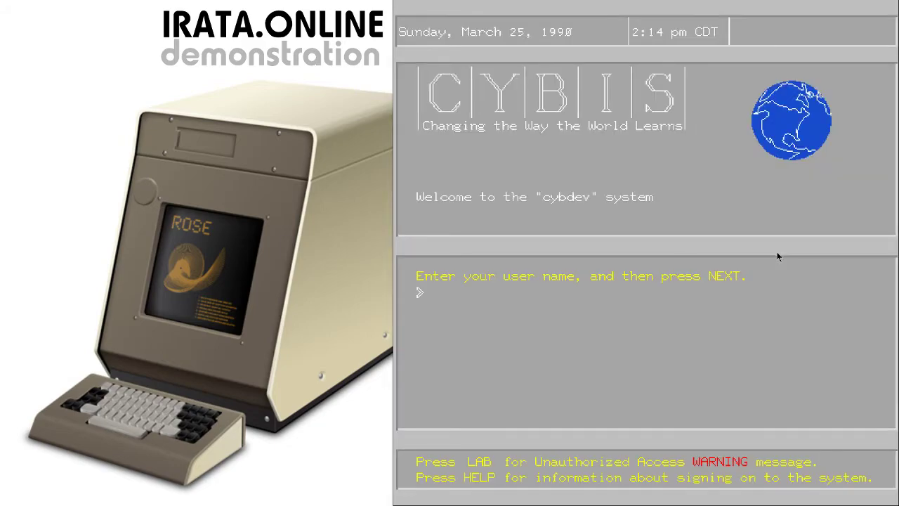
{"action": "type", "text": "bob"}
{"action": "key", "text": "Return"}
{"action": "type", "text": "atari"}
{"action": "key", "text": "Return"}
{"action": "type", "text": "XXXXXXXXX"}
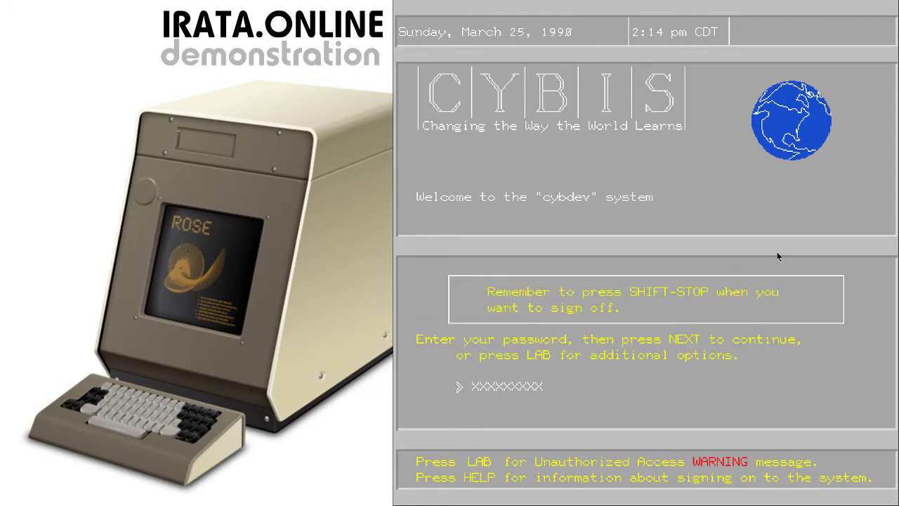
{"action": "key", "text": "Return"}
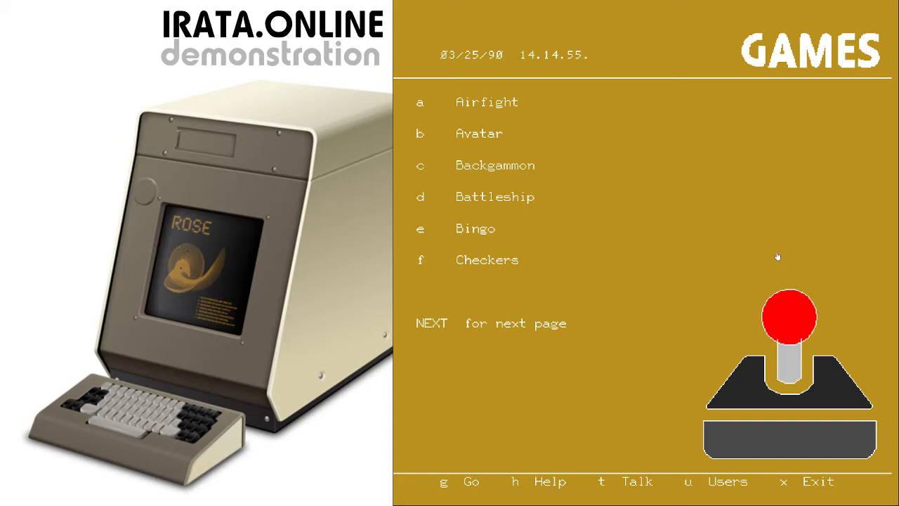
Set user flags i and j to yes for on-system listing and TERM-ask calls
{"action": "key", "text": "u"}
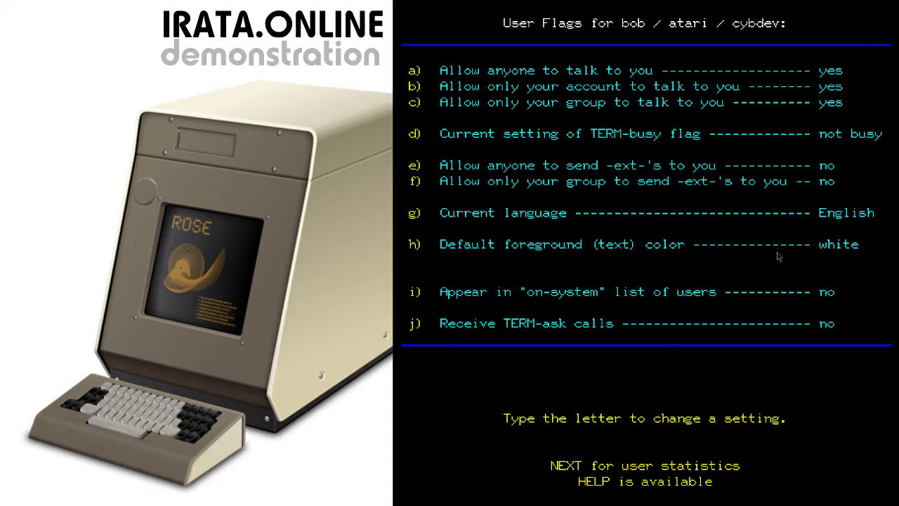
{"action": "key", "text": "i"}
{"action": "key", "text": "j"}
{"action": "key", "text": "ctrl+b"}
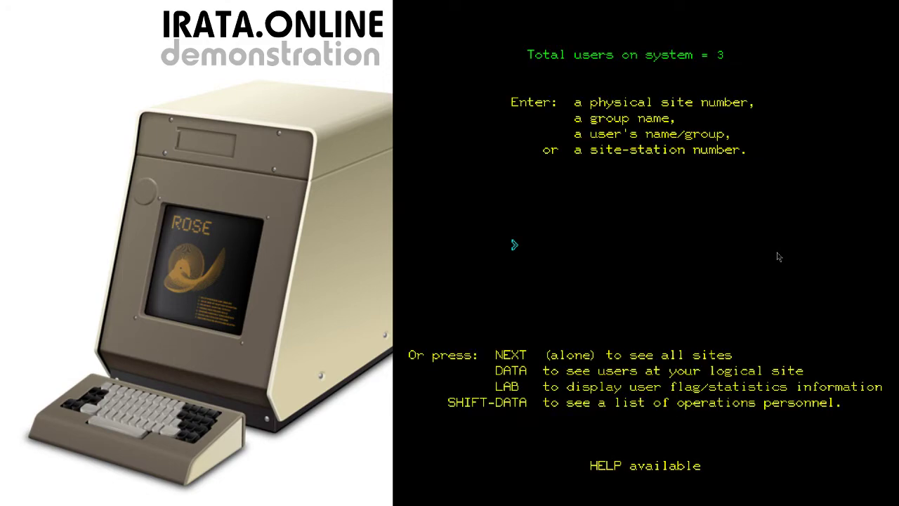
Go back to the Games menu and list users signed on at this site with DATA
{"action": "key", "text": "ctrl+b"}
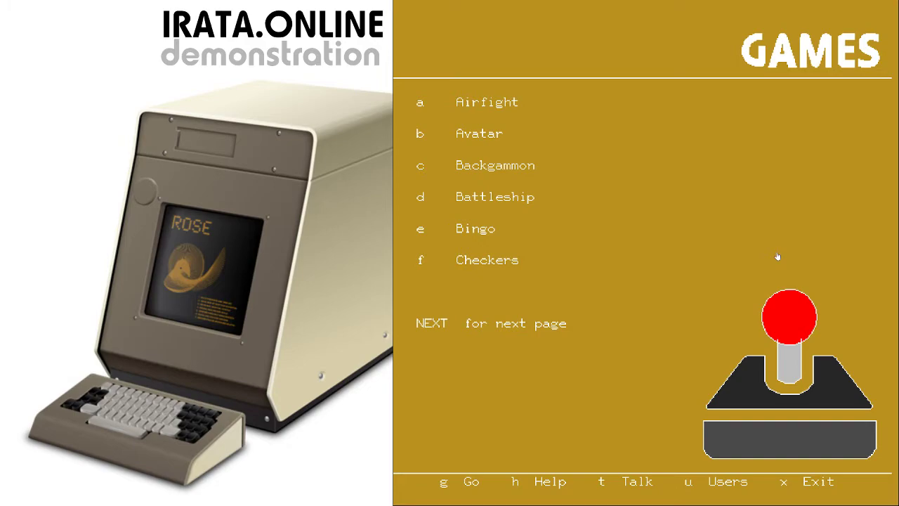
{"action": "key", "text": "u"}
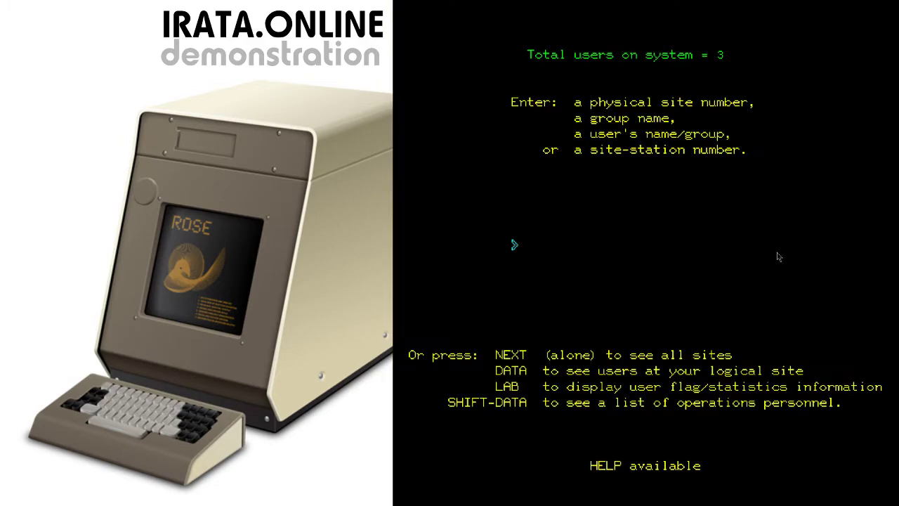
{"action": "key", "text": "ctrl+d"}
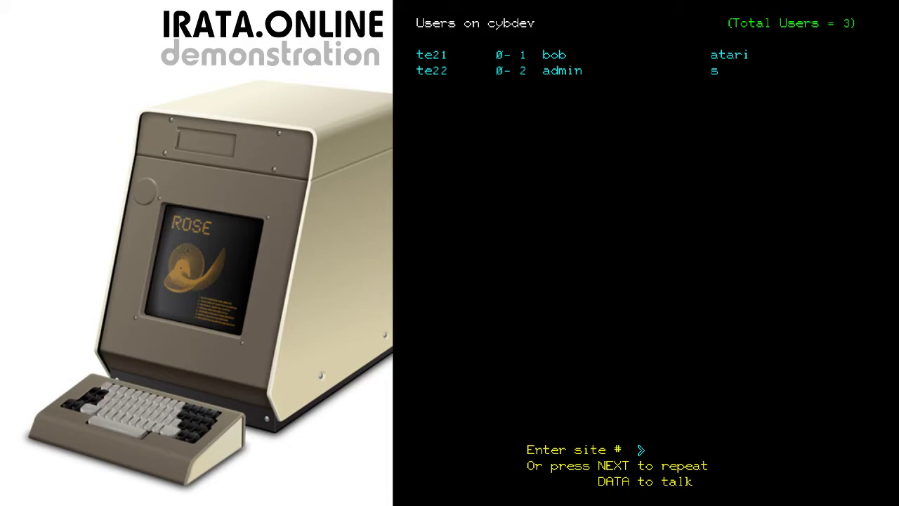
Page user admin in group s to start a talk session
{"action": "key", "text": "ctrl+d"}
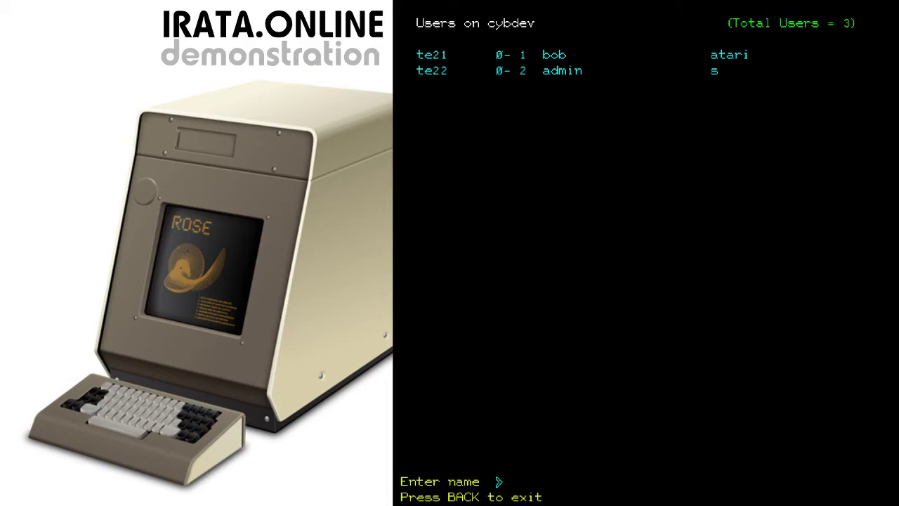
{"action": "type", "text": "admin"}
{"action": "key", "text": "Return"}
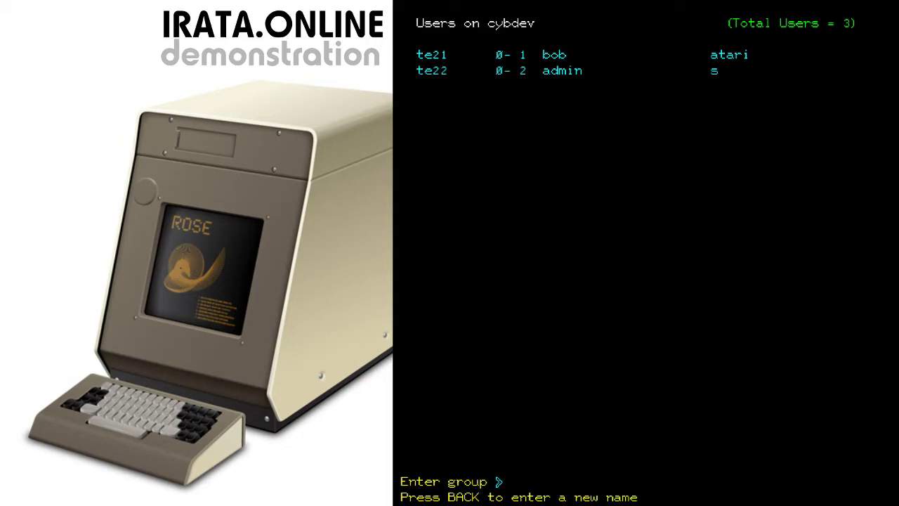
{"action": "type", "text": "s"}
{"action": "key", "text": "Return"}
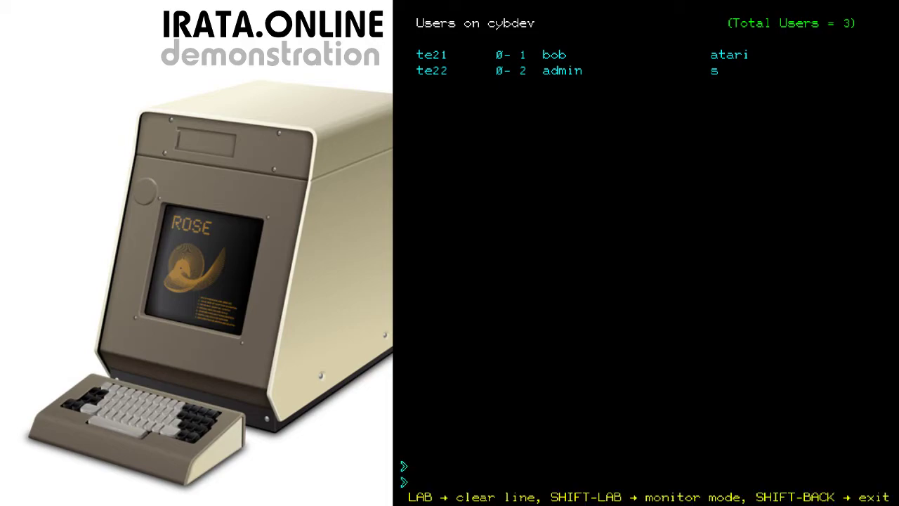
Send the talk messages 'Hello' and 'Let's try monitor mode'
{"action": "type", "text": "Hello."}
{"action": "key", "text": "Return"}
{"action": "type", "text": "Let's try monitor mode"}
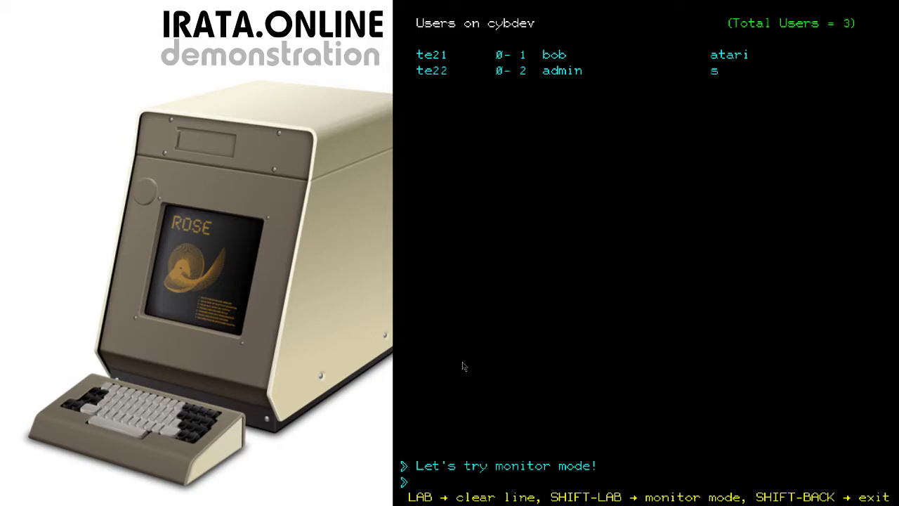
{"action": "key", "text": "Return"}
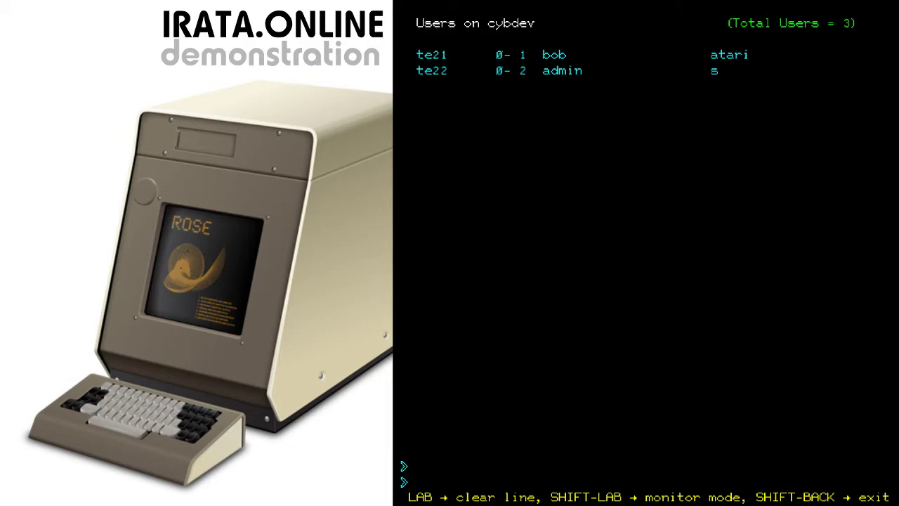
Switch the talk session into monitor mode with SHIFT-LAB
{"action": "key", "text": "ctrl+shift+l"}
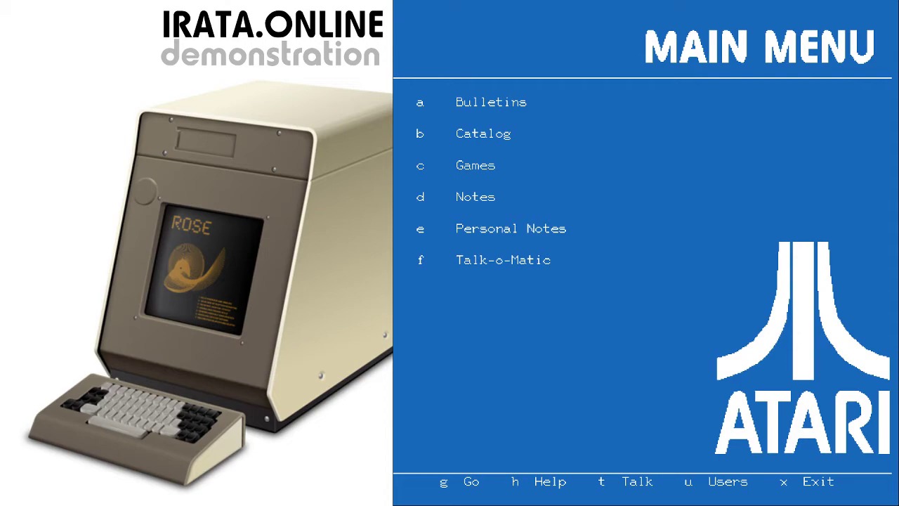
Enter system mode to choose the 'menu' lesson for editing
{"action": "key", "text": "x"}
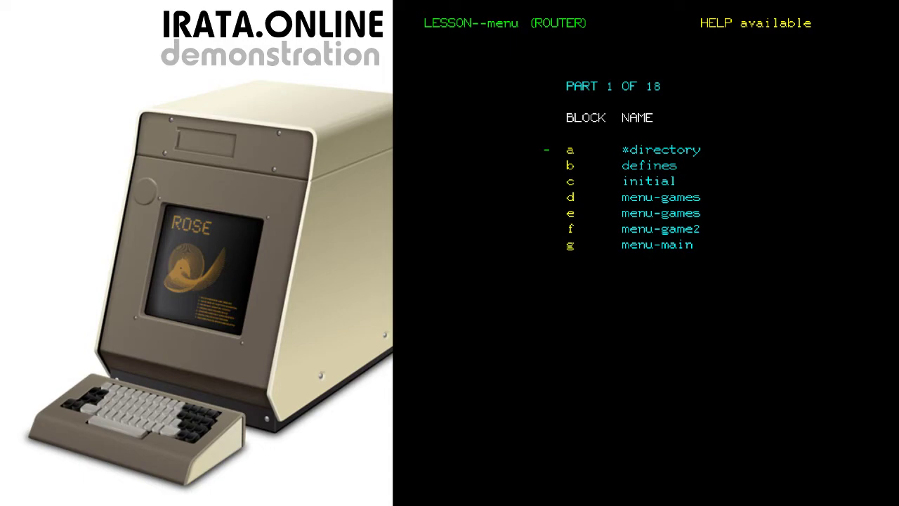
Page the menu lesson's block directory ahead, back to part 1, then forward to part 3
{"action": "key", "text": "Return"}
{"action": "key", "text": "Return"}
{"action": "key", "text": "Return"}
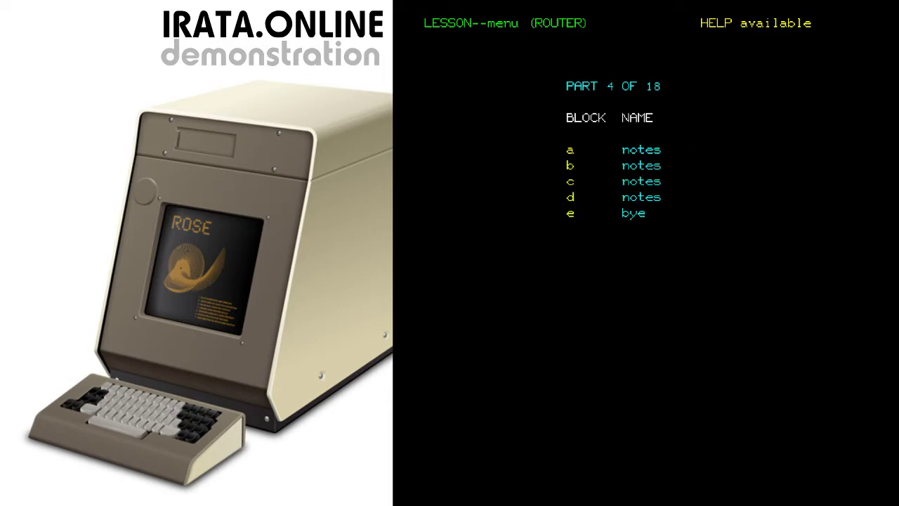
{"action": "key", "text": "Return"}
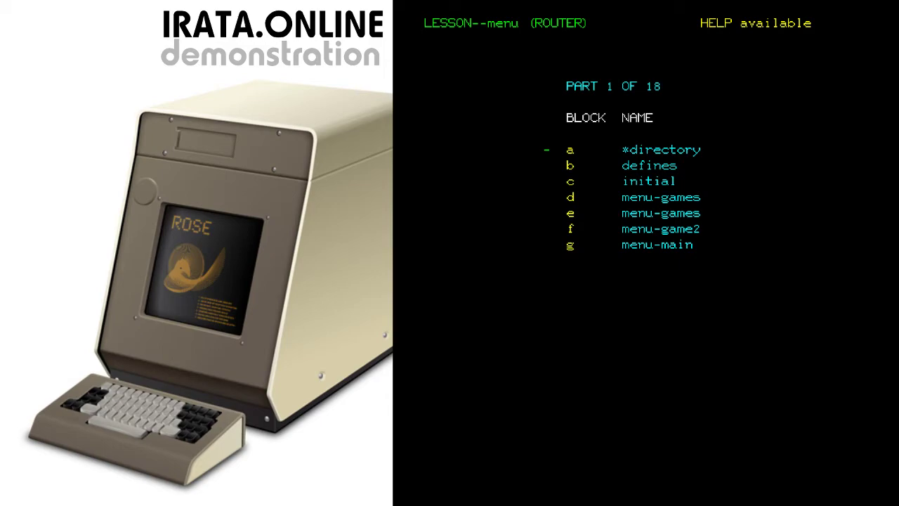
{"action": "key", "text": "Return"}
{"action": "key", "text": "Return"}
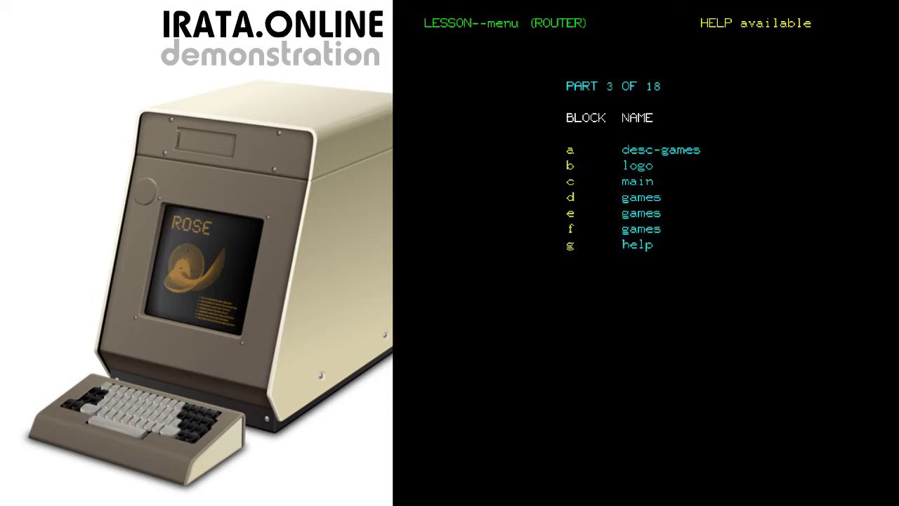
Open block 3-c, the menu lesson's main unit source
{"action": "key", "text": "c"}
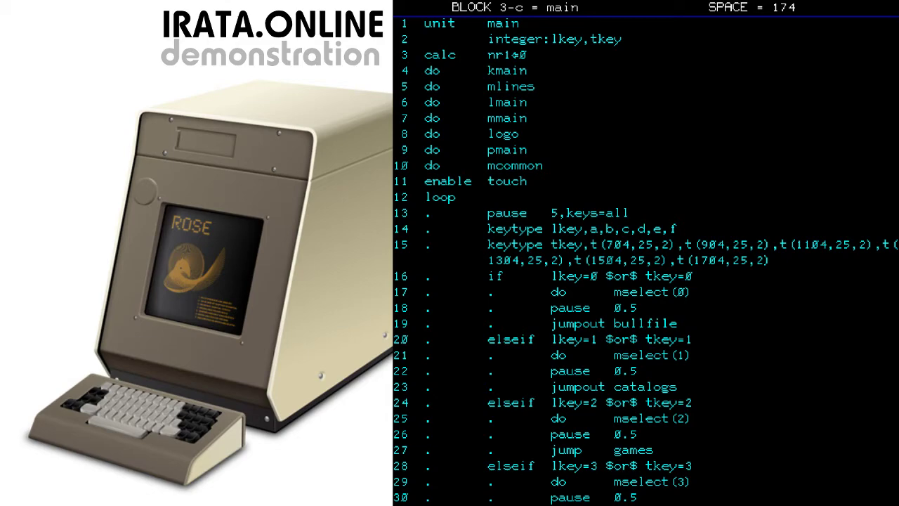
{"action": "key", "text": "F1"}
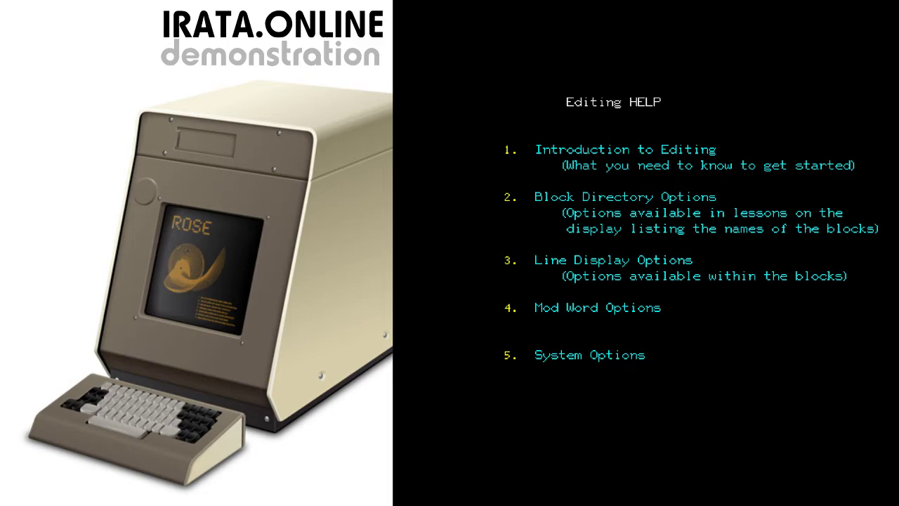
{"action": "key", "text": "F2"}
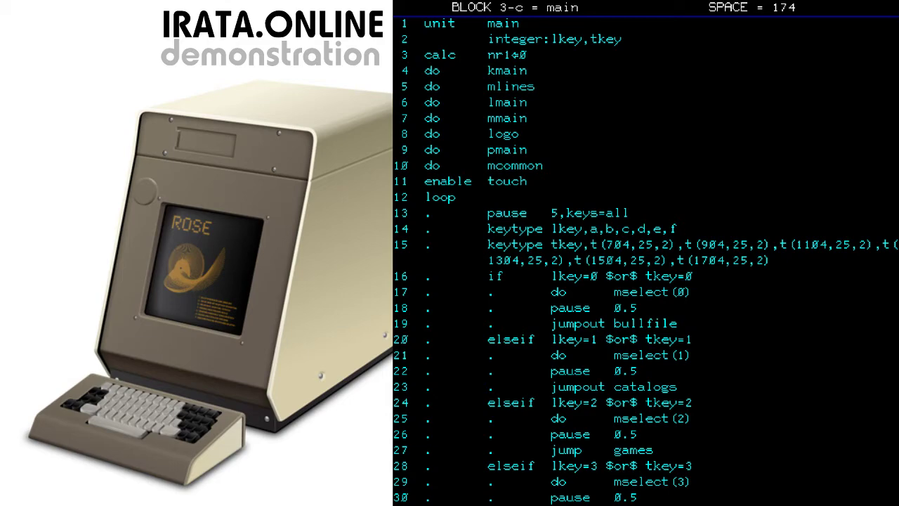
{"action": "left_click", "coordinate": [403, 482]}
{"action": "type", "text": "help"}
{"action": "key", "text": "Return"}
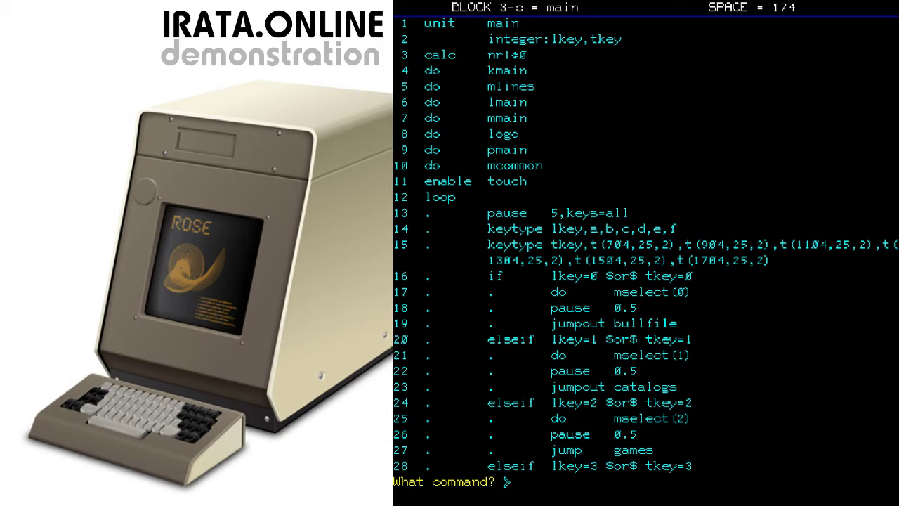
{"action": "type", "text": "jumpout"}
{"action": "key", "text": "Return"}
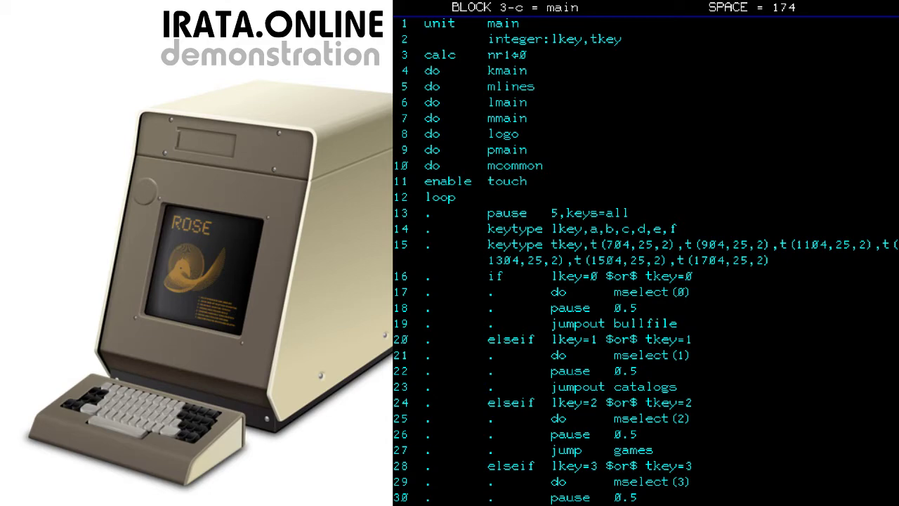
Try running the router lesson, then go back to editing after the cannot-condense warning
{"action": "key", "text": "shift+F10"}
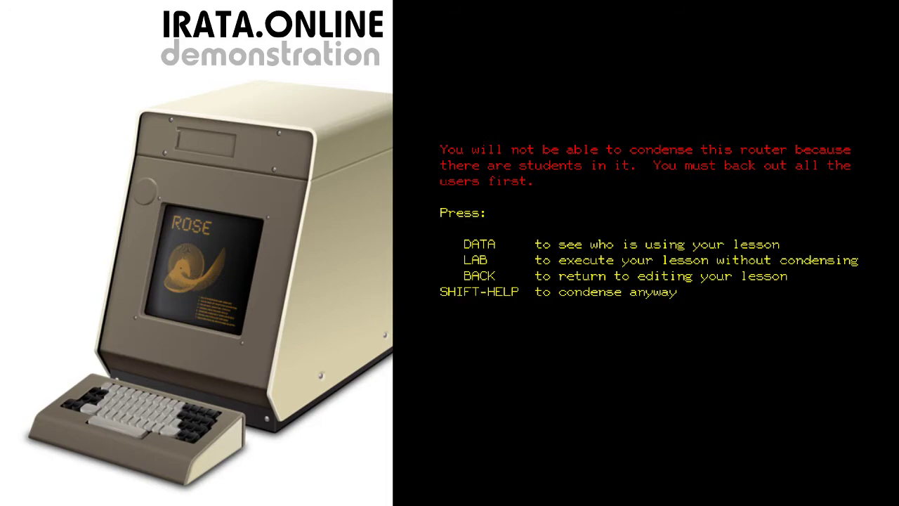
{"action": "key", "text": "ctrl+b"}
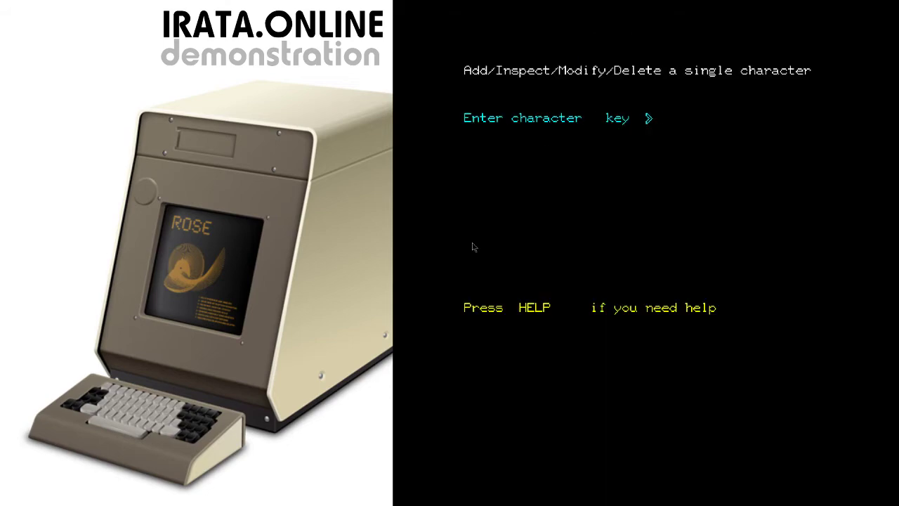
Inspect character a's dot design, moving the design point across the grid, then leave it
{"action": "type", "text": "a"}
{"action": "key", "text": "Return"}
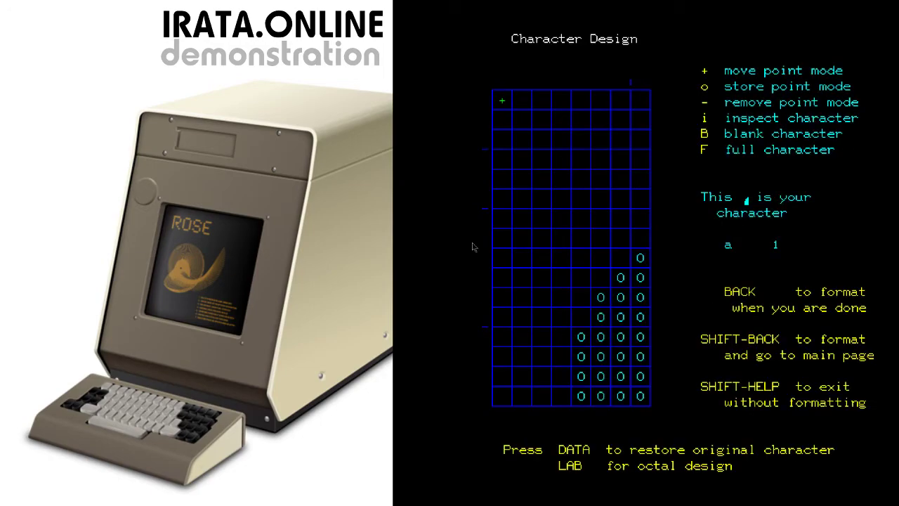
{"action": "key", "text": "d"}
{"action": "key", "text": "c"}
{"action": "key", "text": "x"}
{"action": "key", "text": "x"}
{"action": "key", "text": "x"}
{"action": "key", "text": "ctrl+b"}
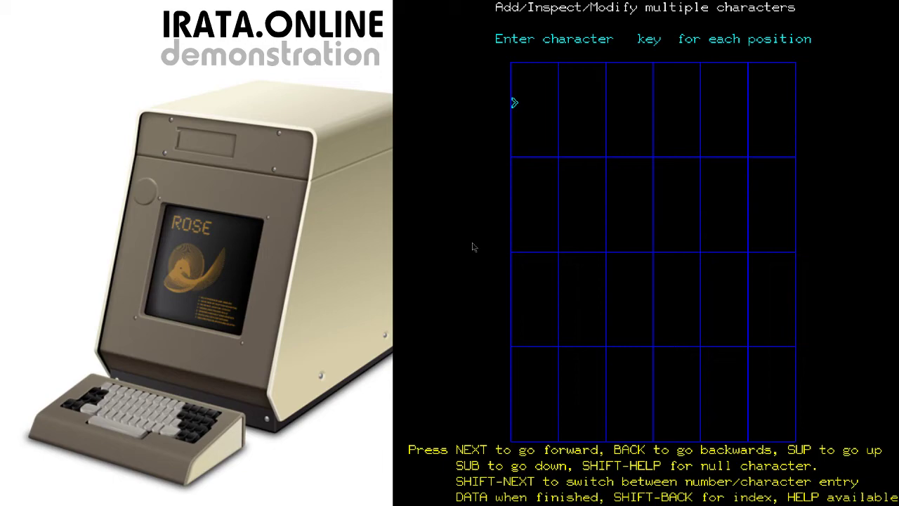
Arrange characters abcd above efgh and plot them together as one circular image
{"action": "type", "text": "abcd"}
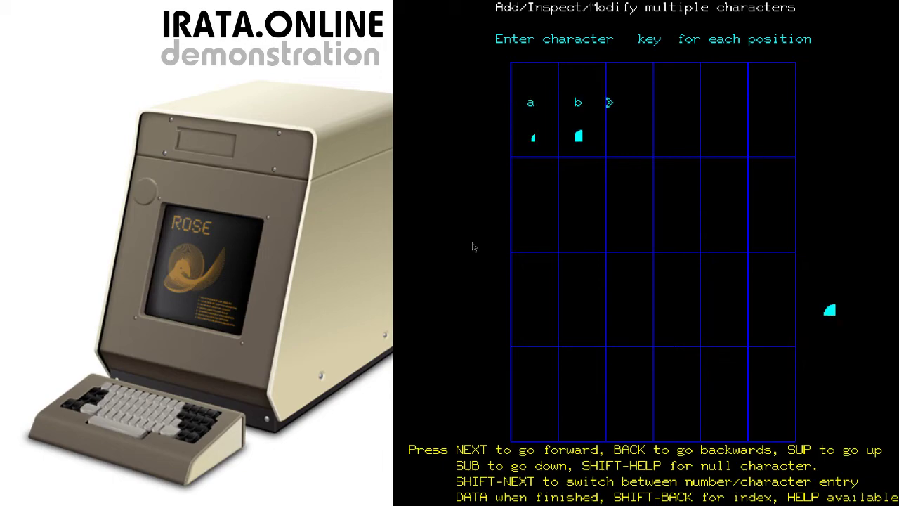
{"action": "key", "text": "Return"}
{"action": "key", "text": "Return"}
{"action": "type", "text": "efgh"}
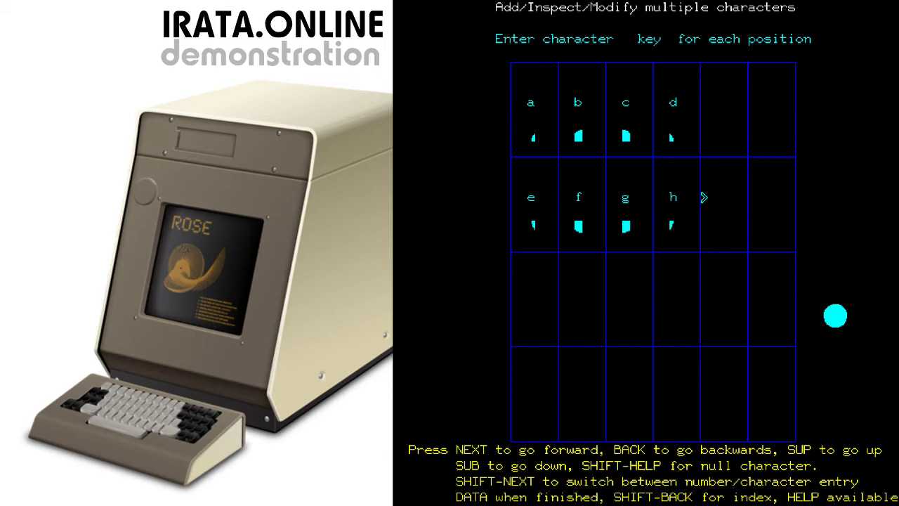
{"action": "key", "text": "ctrl+d"}
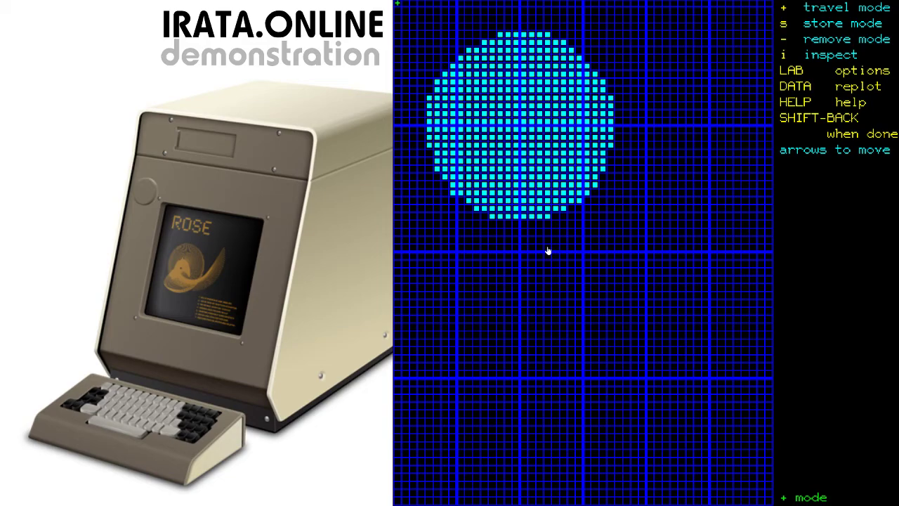
Exit the large plotting grid, answering y to discard changes without saving
{"action": "key", "text": "ctrl+shift+b"}
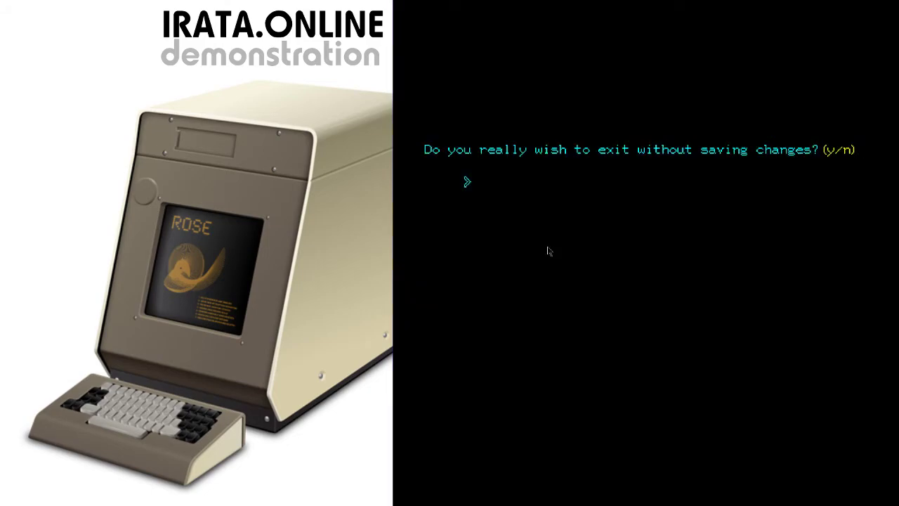
{"action": "key", "text": "y"}
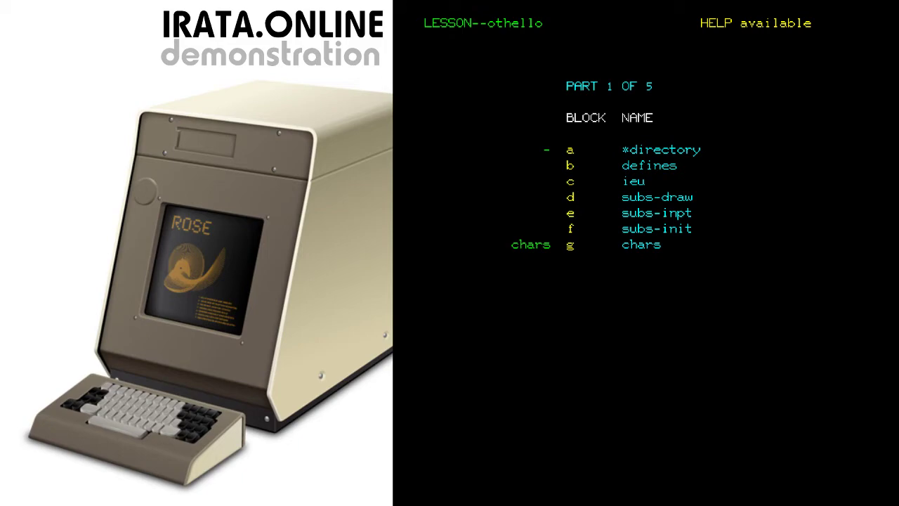
Switch from othello to the 'menu' lesson and open block d, menu-games
{"action": "key", "text": "ctrl+b"}
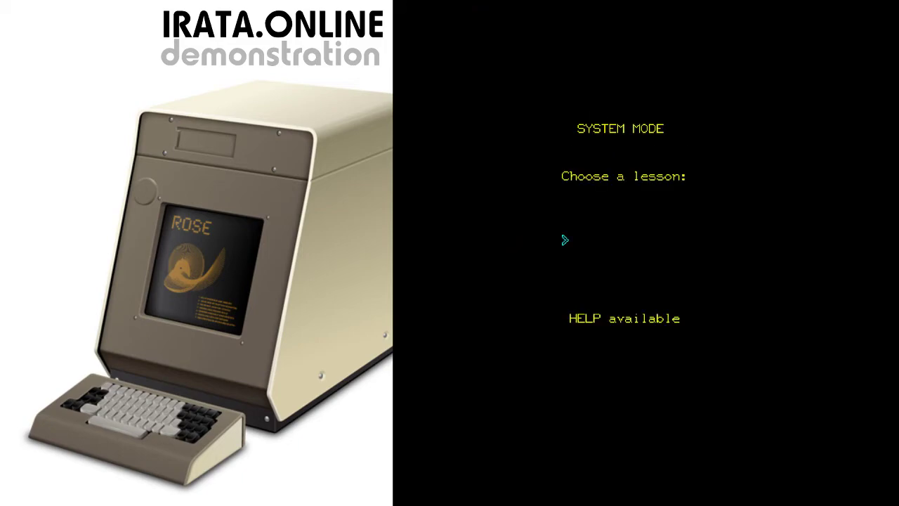
{"action": "type", "text": "menu"}
{"action": "key", "text": "Return"}
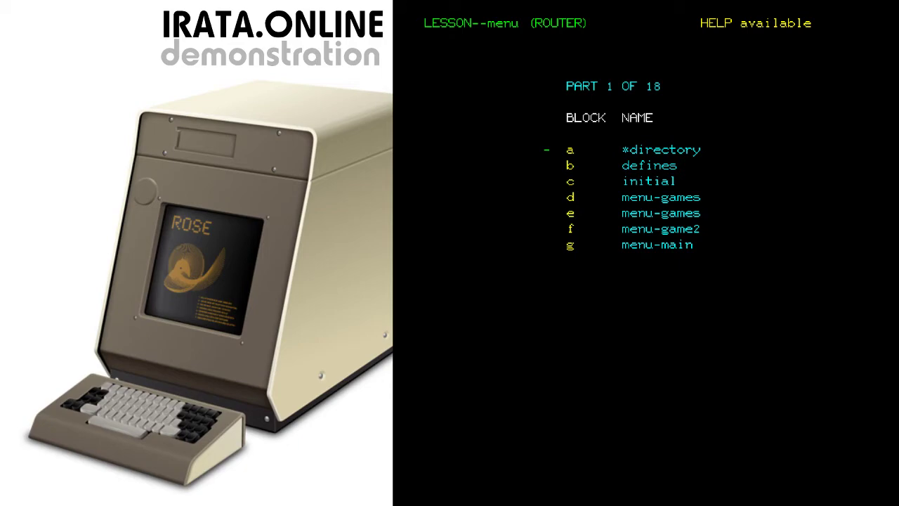
{"action": "key", "text": "d"}
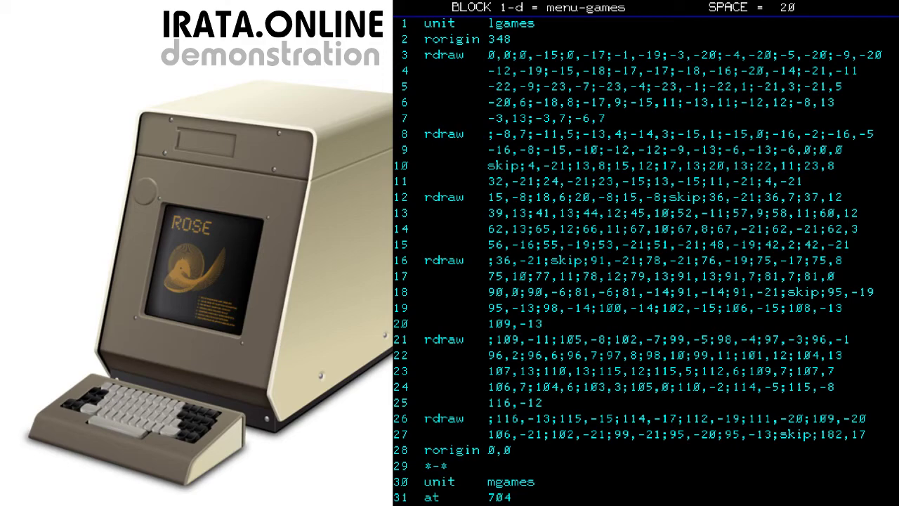
Display lines 2–27 of menu-games as graphics using SD2-27
{"action": "type", "text": "SD2"}
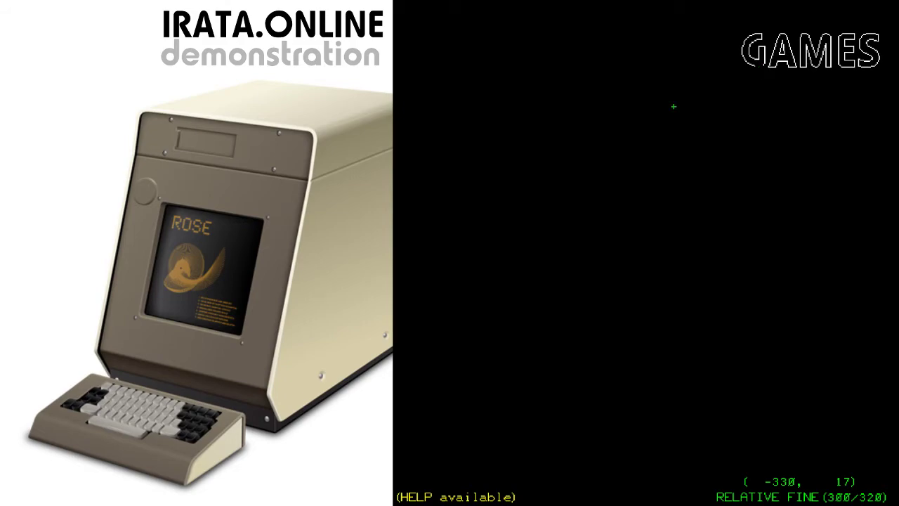
Draw the circle of radius 136 centred at -92,-61, then return to the block's code listing
{"action": "key", "text": "Return"}
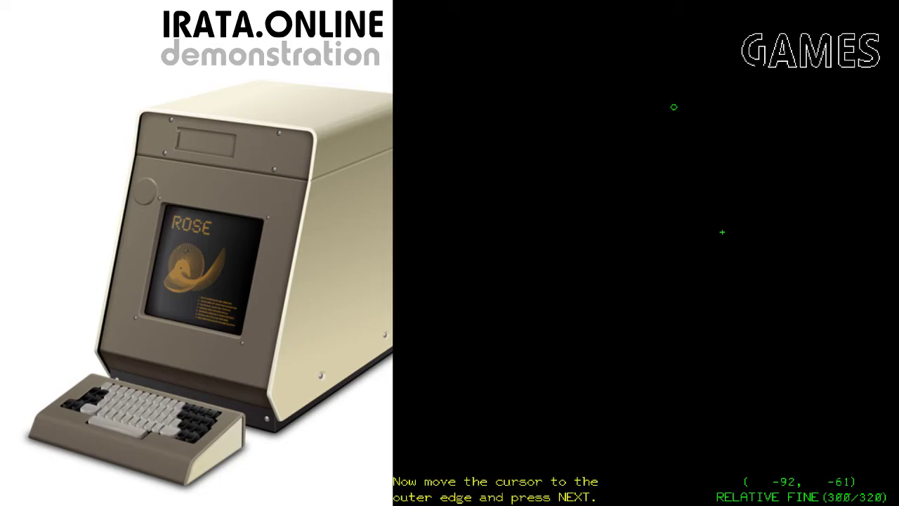
{"action": "key", "text": "Return"}
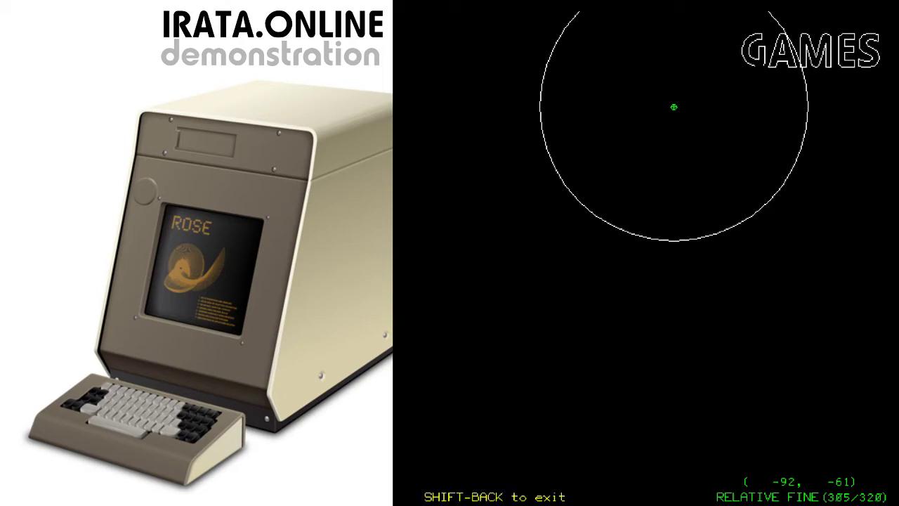
{"action": "key", "text": "ctrl+shift+b"}
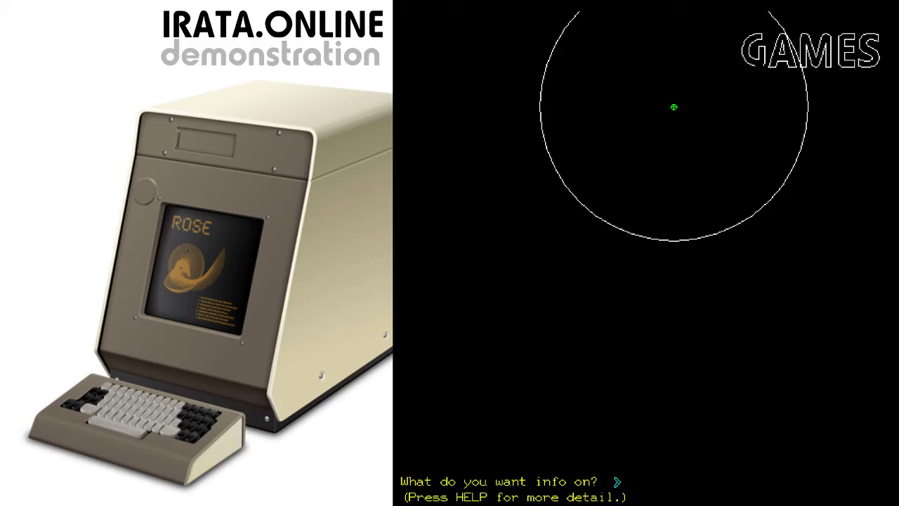
{"action": "key", "text": "Return"}
{"action": "key", "text": "Return"}
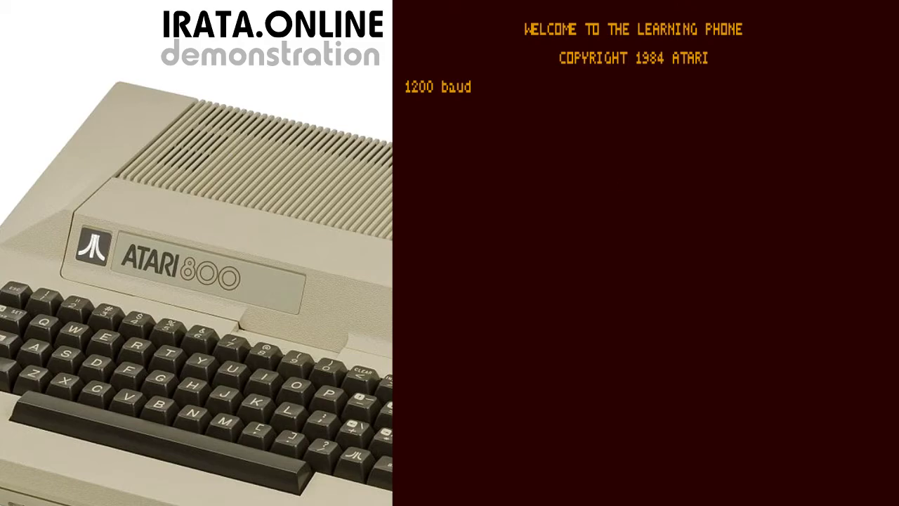
Dial the cybdev host with the command 'atdiataricyber 8005'
{"action": "type", "text": "atdiataricybe"}
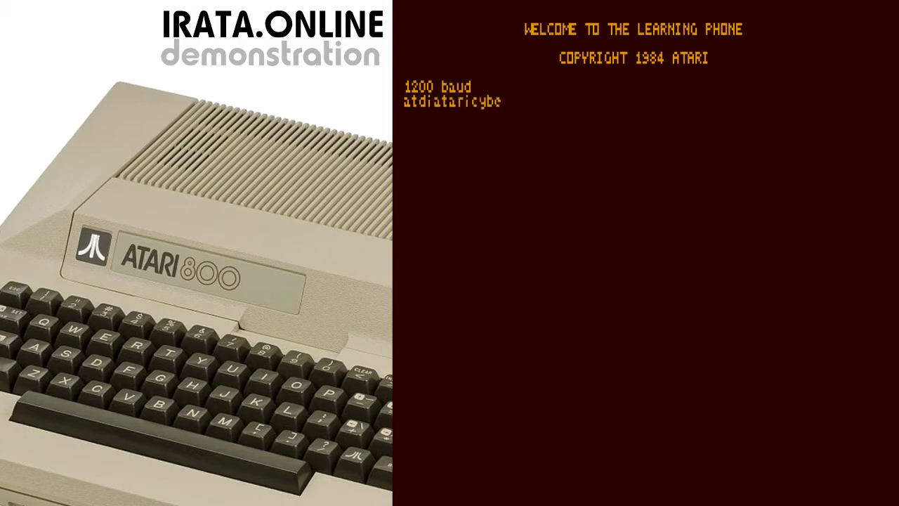
{"action": "type", "text": "r 8005"}
{"action": "key", "text": "Return"}
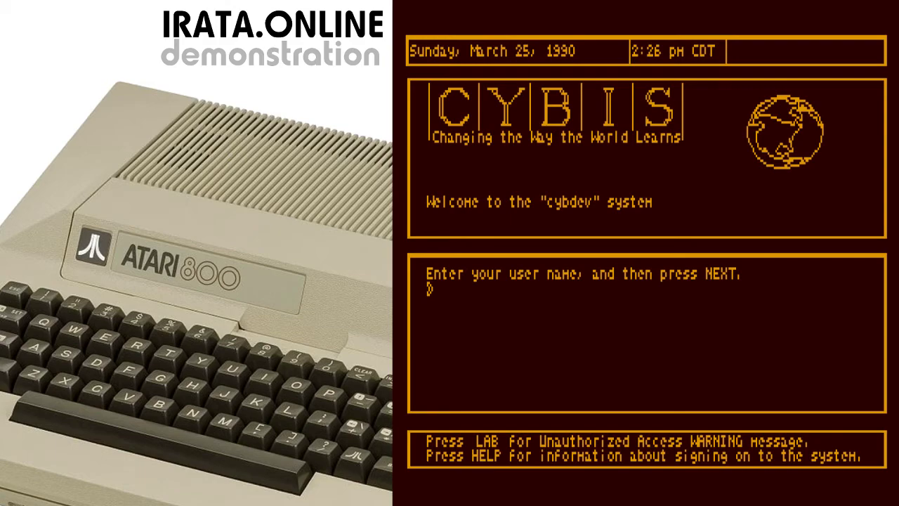
Sign on with the user name, group 'atari' and the account password, forcing off the duplicate session
{"action": "type", "text": "bob"}
{"action": "key", "text": "Return"}
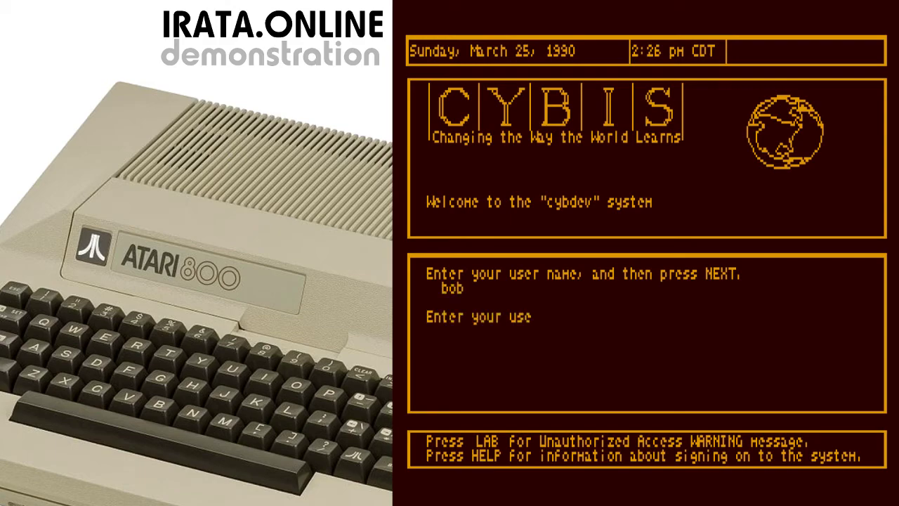
{"action": "type", "text": "atari"}
{"action": "key", "text": "Return"}
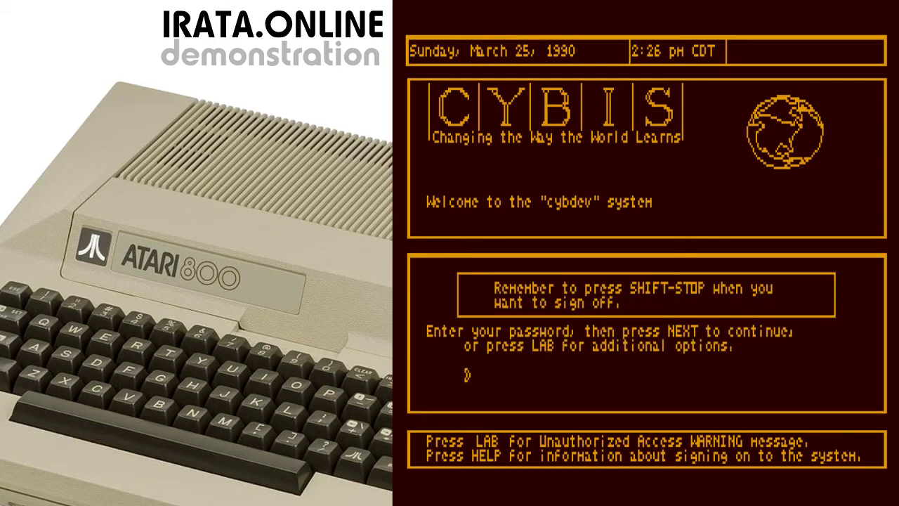
{"action": "type", "text": "XXXXXXXXXX"}
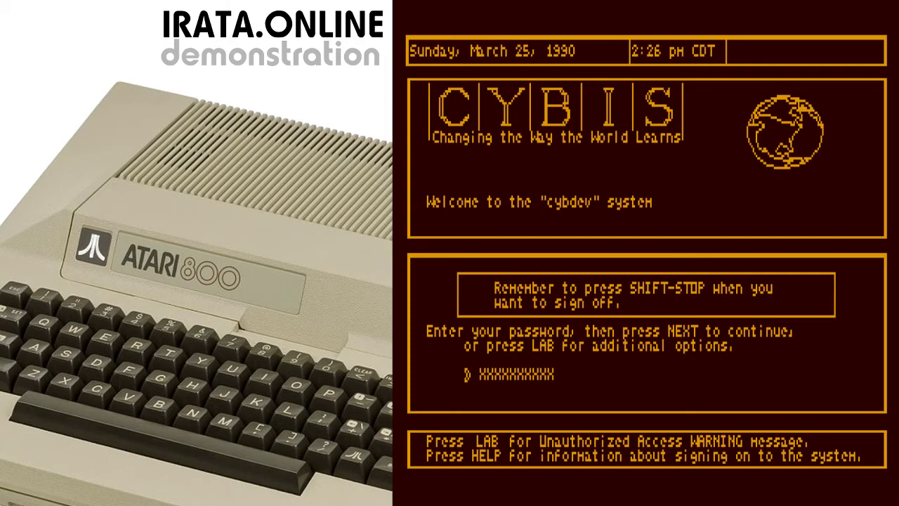
{"action": "key", "text": "Return"}
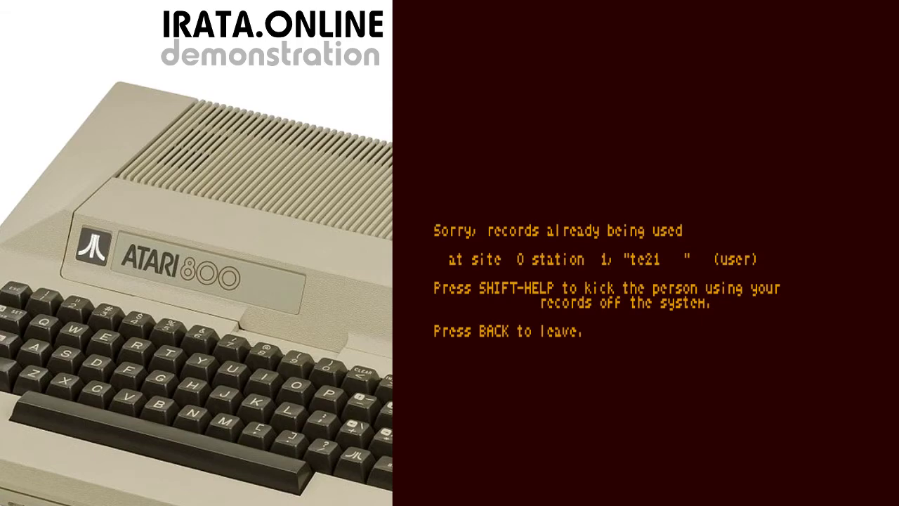
{"action": "key", "text": "ctrl+shift+h"}
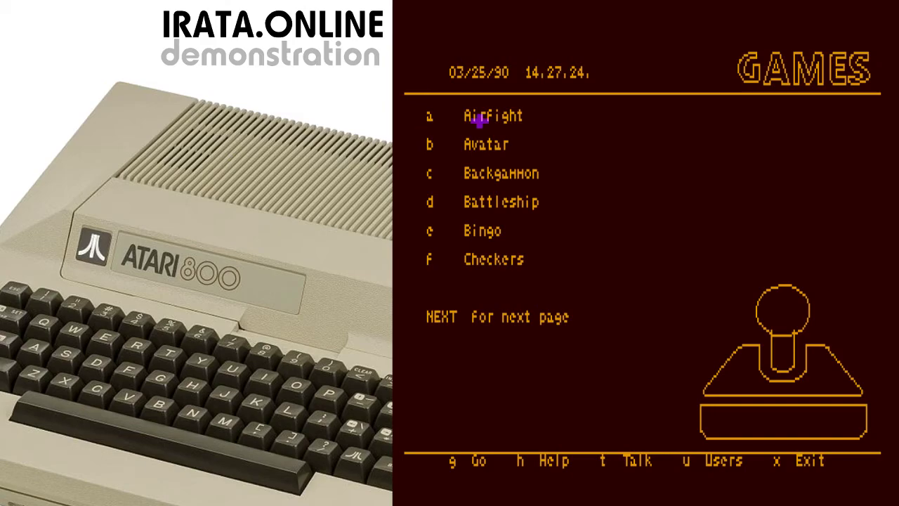
Choose Battleship (option d) from the GAMES menu
{"action": "left_click", "coordinate": [479, 205]}
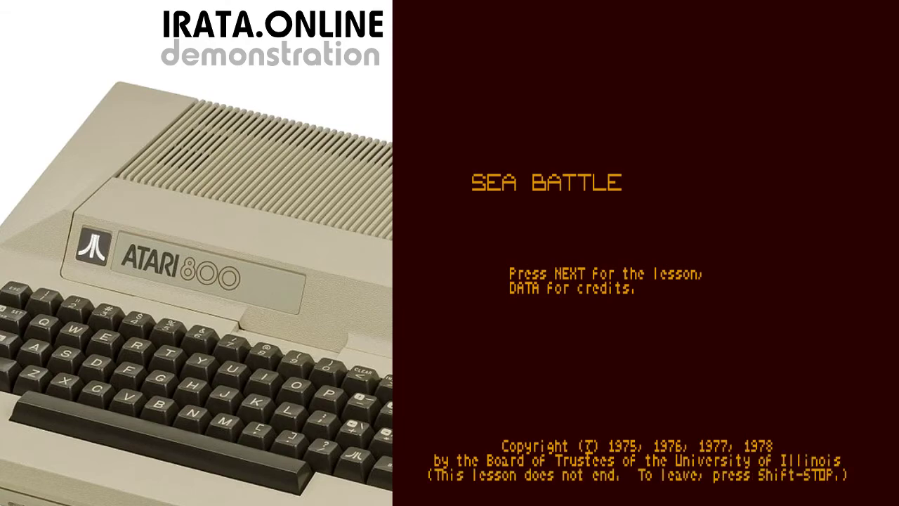
Advance past the Sea Battle title and intro, choosing the short 3-ship game
{"action": "key", "text": "Return"}
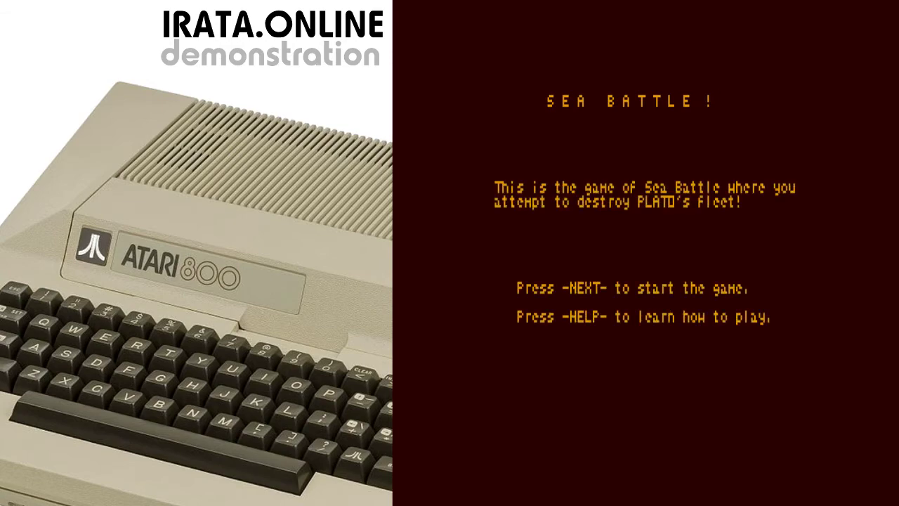
{"action": "key", "text": "Return"}
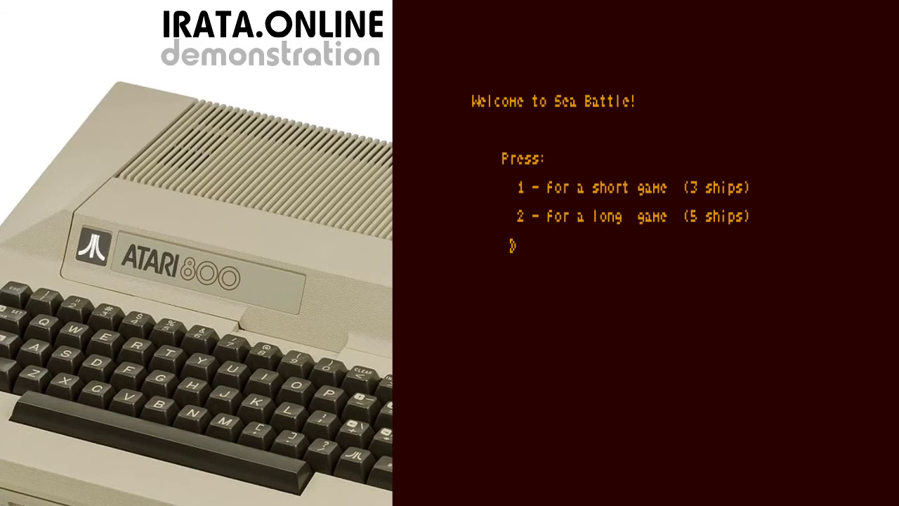
{"action": "key", "text": "1"}
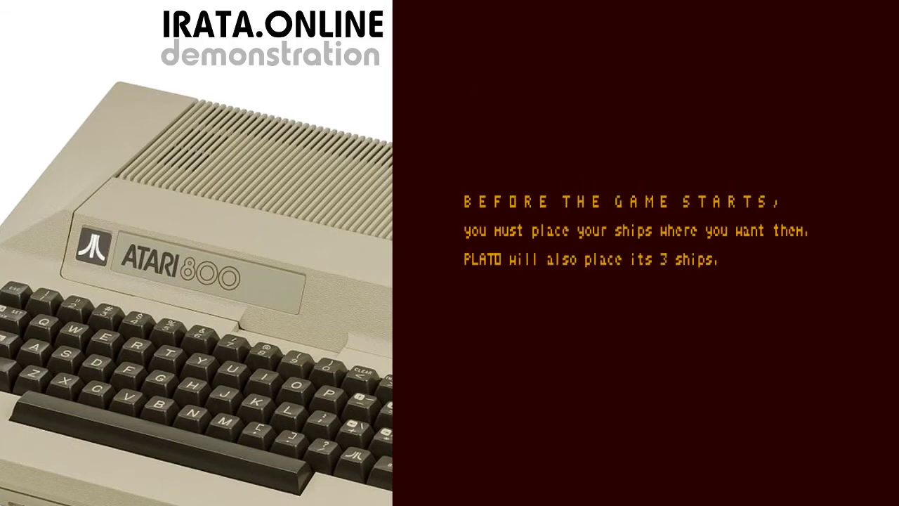
{"action": "key", "text": "Return"}
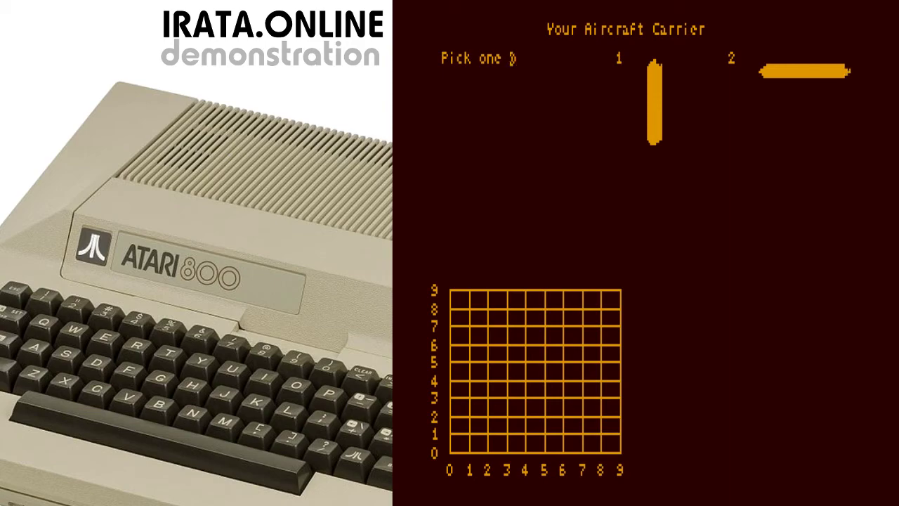
Place the aircraft carrier upright (orientation 1) with its front at 5,4
{"action": "type", "text": "1"}
{"action": "key", "text": "Return"}
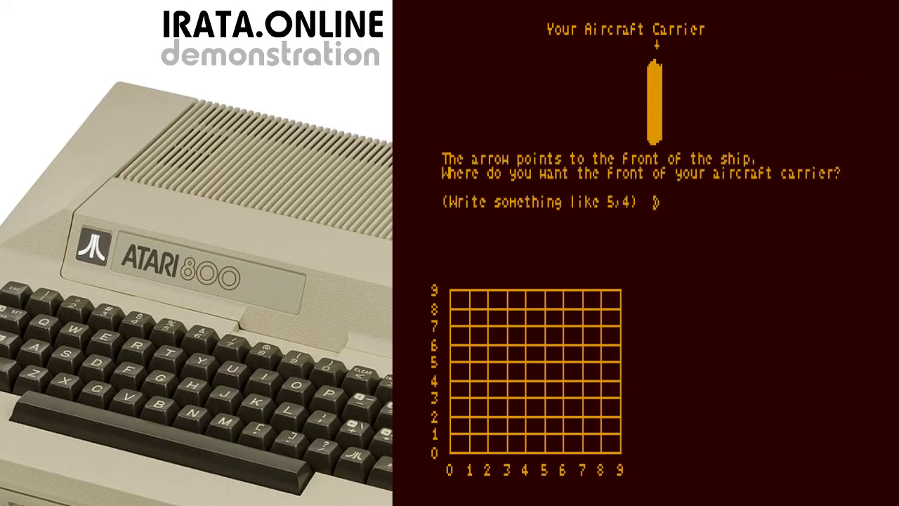
{"action": "type", "text": "3,3"}
{"action": "key", "text": "Return"}
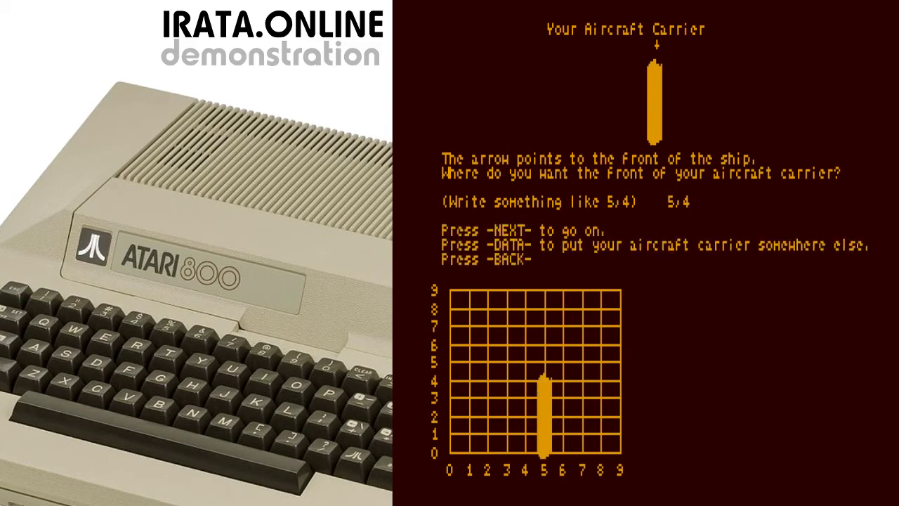
{"action": "key", "text": "Return"}
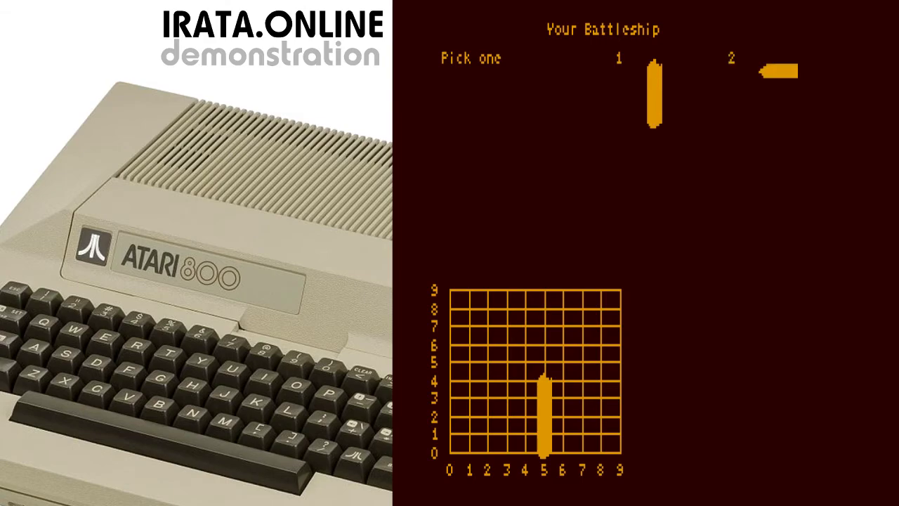
Place the battleship sideways (orientation 2) at 4,8, correcting the off-board 8,4 entry
{"action": "type", "text": "2"}
{"action": "key", "text": "Return"}
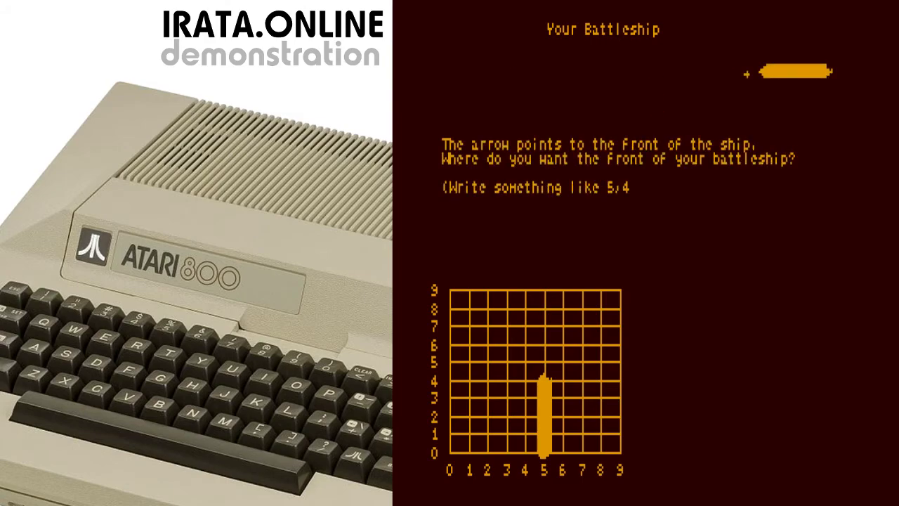
{"action": "type", "text": "8,"}
{"action": "type", "text": "4"}
{"action": "key", "text": "Return"}
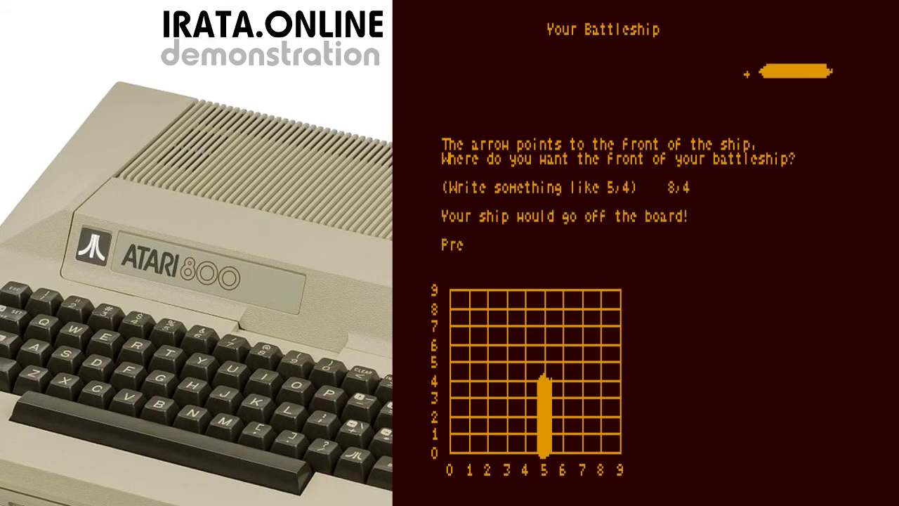
{"action": "key", "text": "Return"}
{"action": "type", "text": "4,8"}
{"action": "key", "text": "Return"}
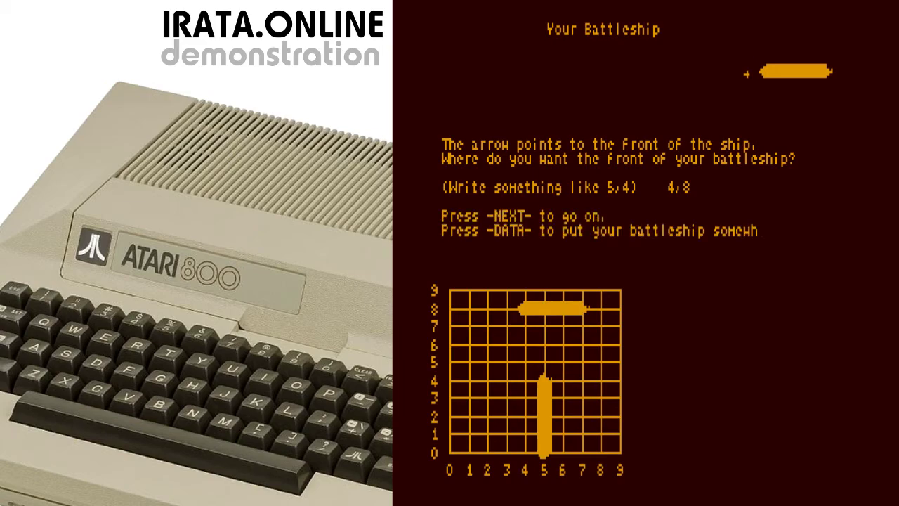
{"action": "key", "text": "Return"}
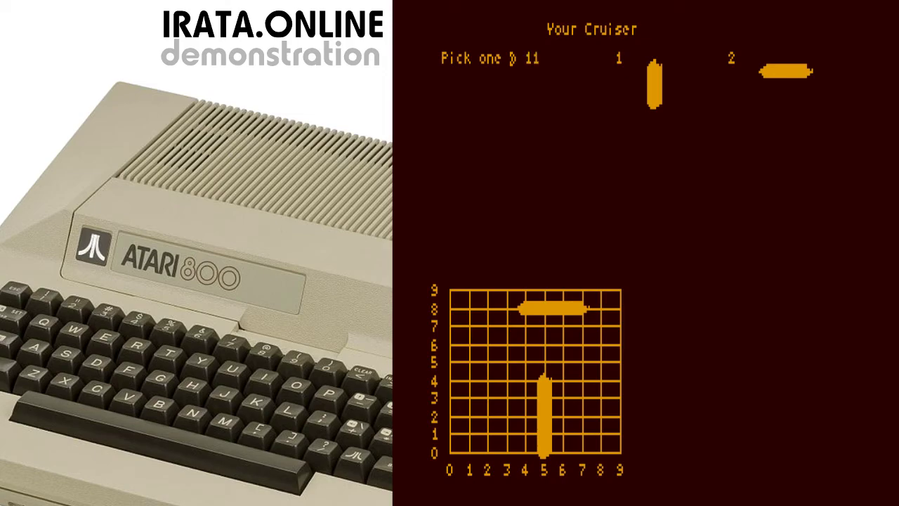
Place the cruiser upright (orientation 1) with its front at 6,5
{"action": "key", "text": "BackSpace"}
{"action": "key", "text": "BackSpace"}
{"action": "type", "text": "1"}
{"action": "key", "text": "Return"}
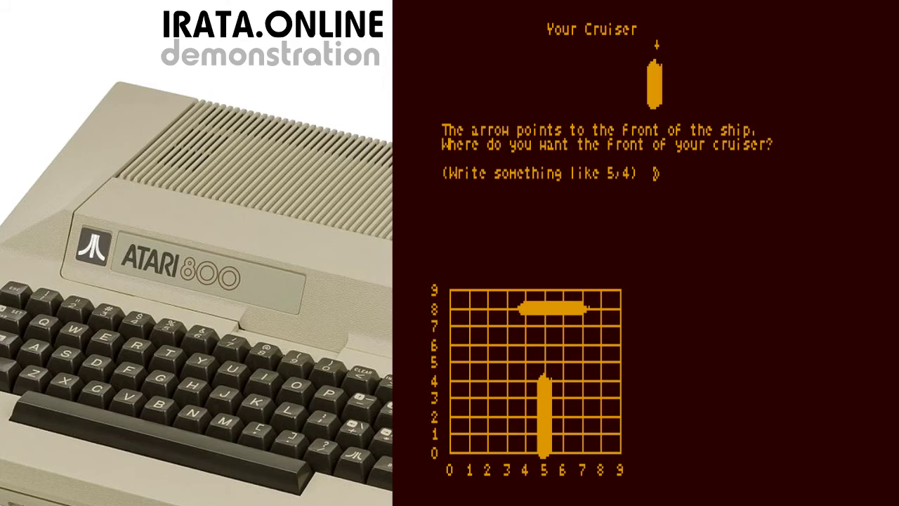
{"action": "type", "text": "6,5"}
{"action": "key", "text": "Return"}
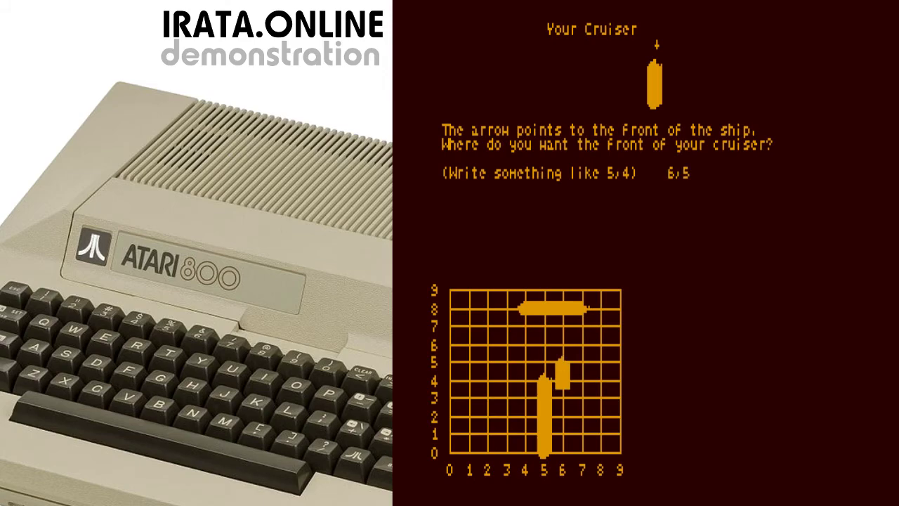
{"action": "key", "text": "Return"}
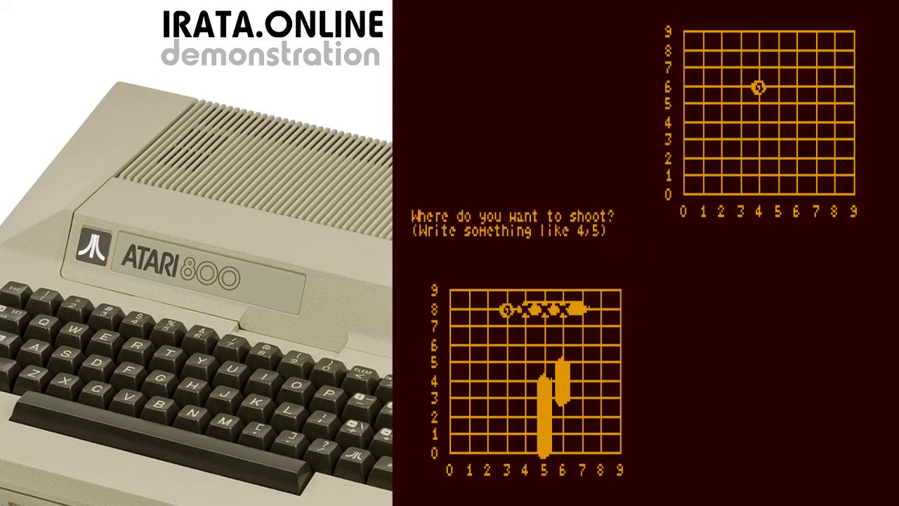
Fire a shot at 6/3 on PLATO's grid, then quit Sea Battle
{"action": "type", "text": "6/3"}
{"action": "key", "text": "Return"}
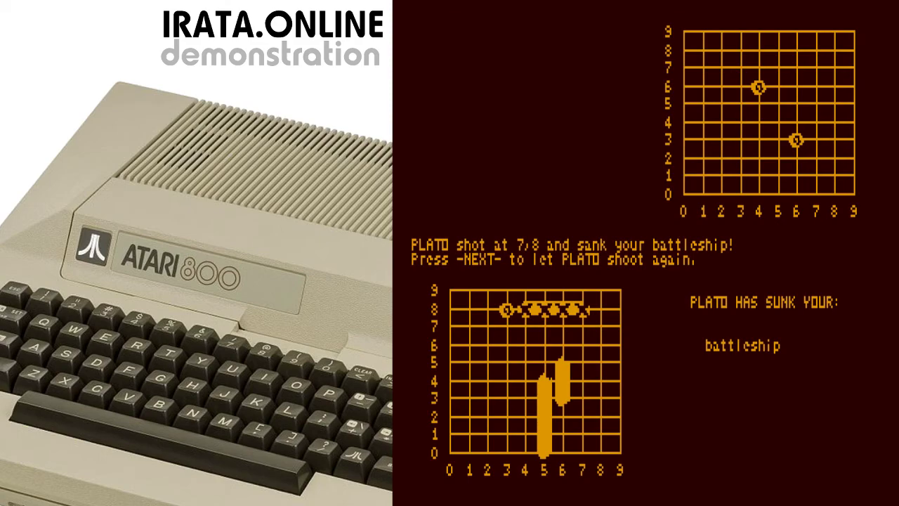
{"action": "key", "text": "Return"}
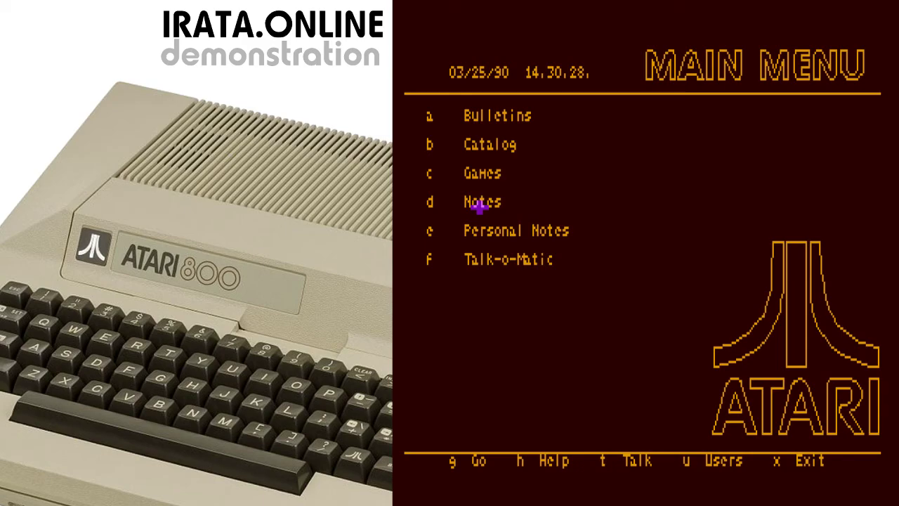
Go to the atari8 notes file and read note 1, Welcome!, and its response
{"action": "key", "text": "g"}
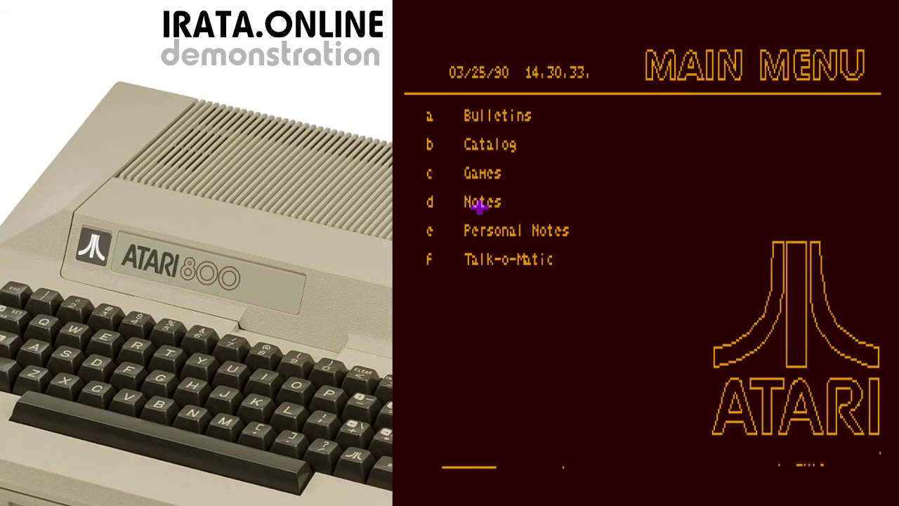
{"action": "type", "text": "atari8"}
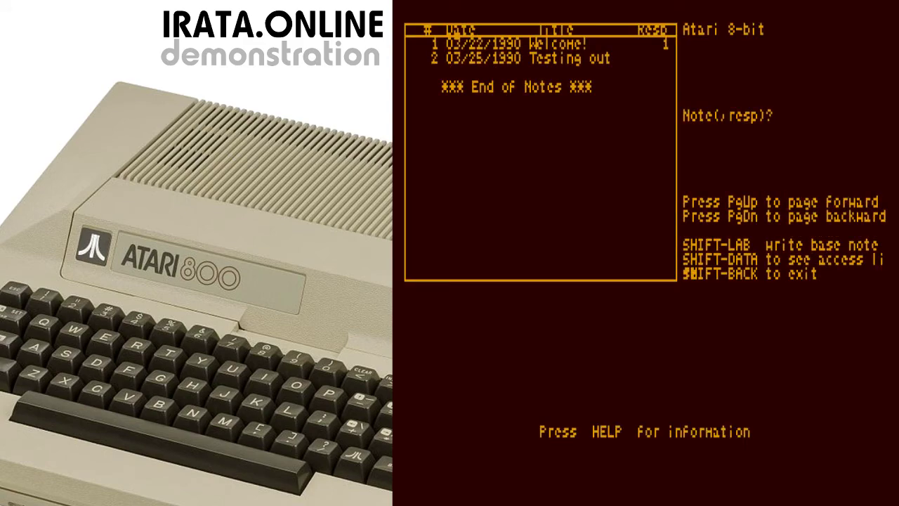
{"action": "type", "text": "1"}
{"action": "key", "text": "Return"}
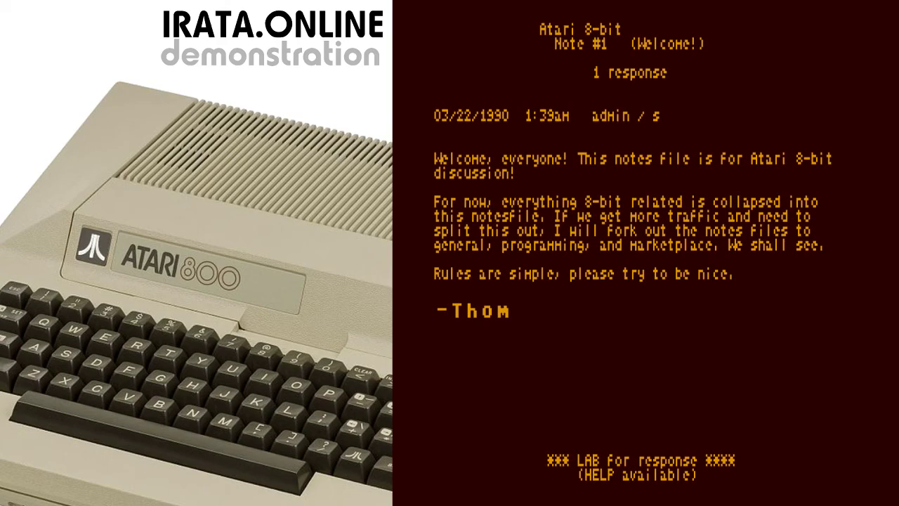
{"action": "key", "text": "ctrl+l"}
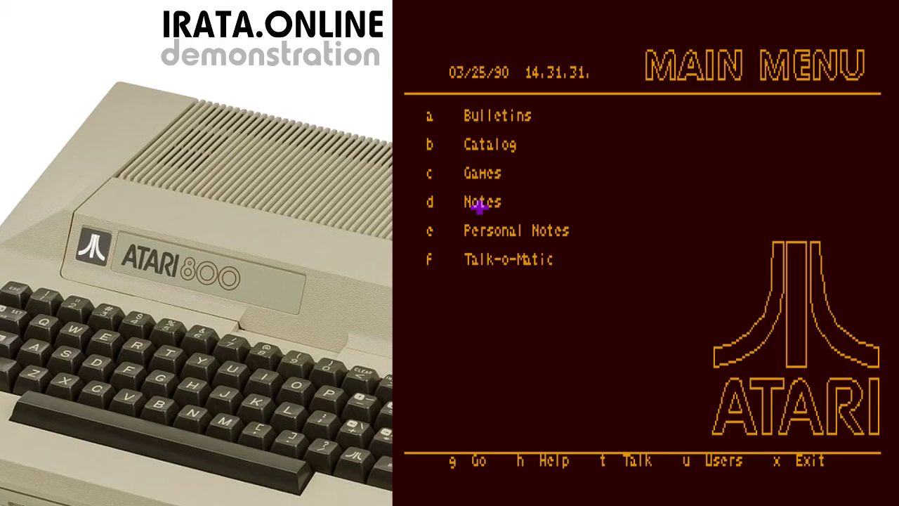
Enter TALK under a user name to display channels 0–5
{"action": "key", "text": "t"}
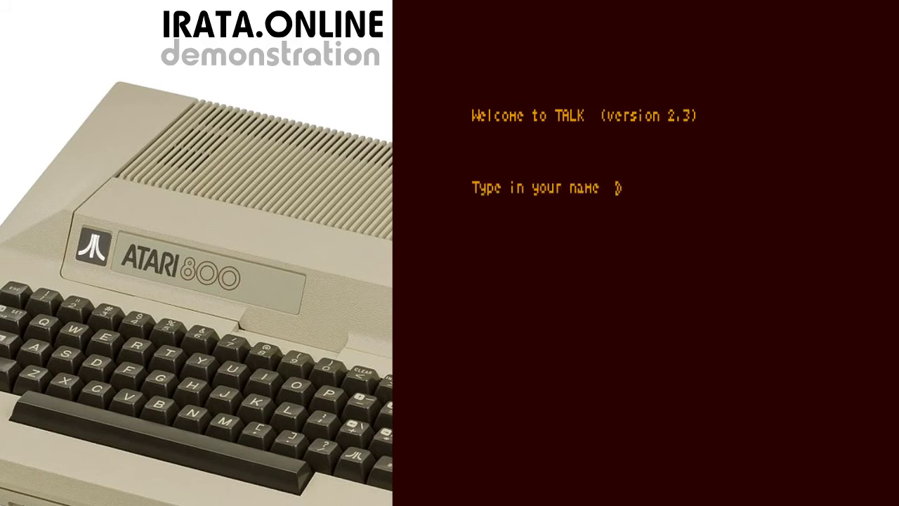
{"action": "type", "text": "Bob User"}
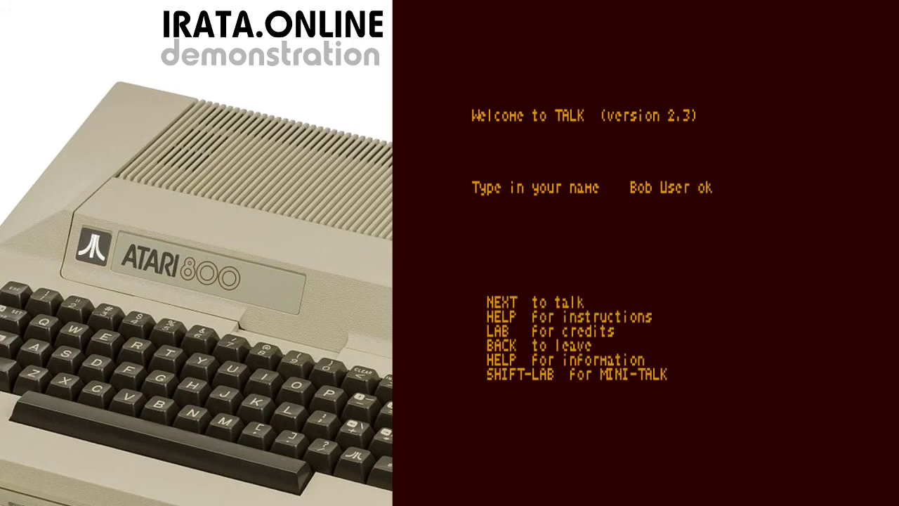
{"action": "key", "text": "Return"}
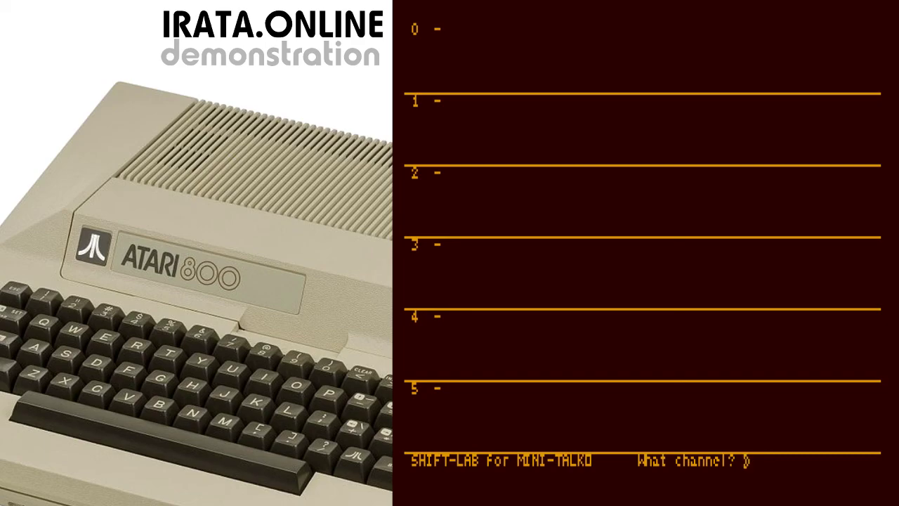